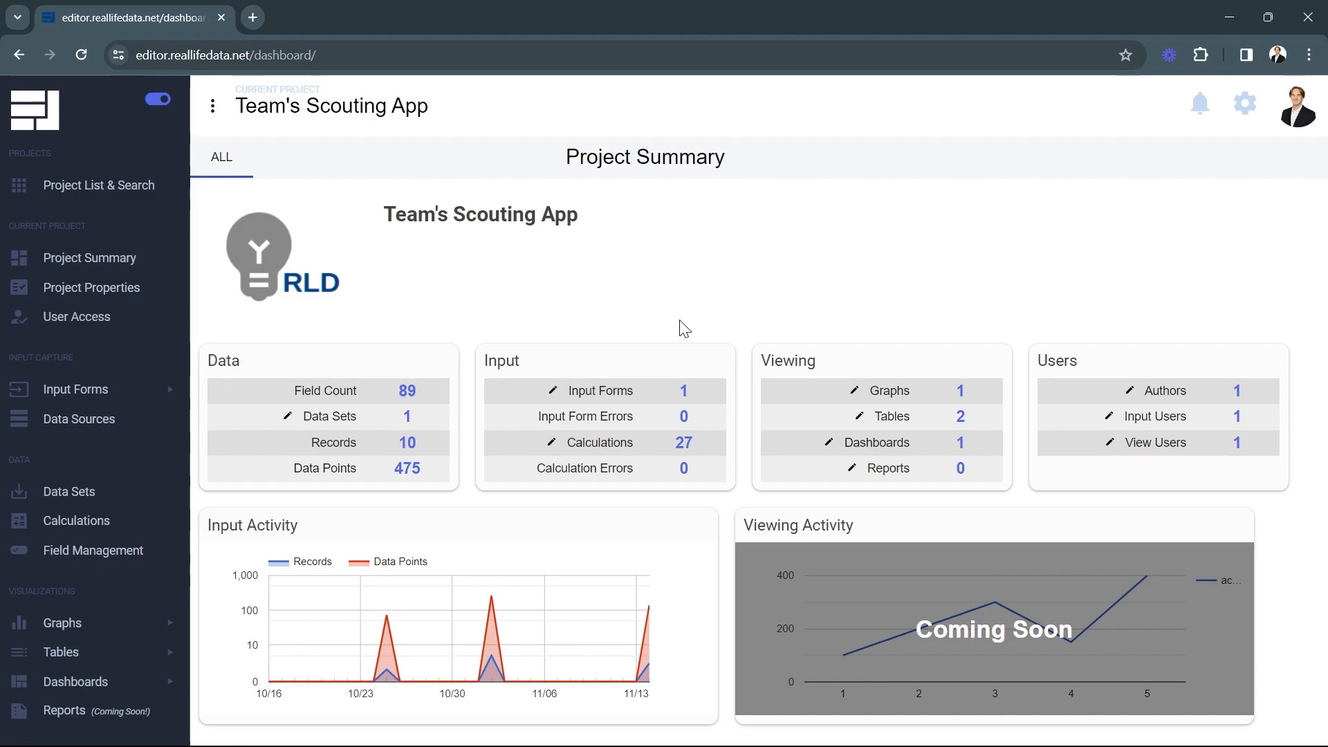
Expand Input Forms in the sidebar to list the Team's Scouting App forms, including Scouting Input
{"action": "left_click", "coordinate": [62, 390]}
Preview the Scouting Input form and log a cone pickup placed at right mid
{"action": "left_click", "coordinate": [87, 471]}
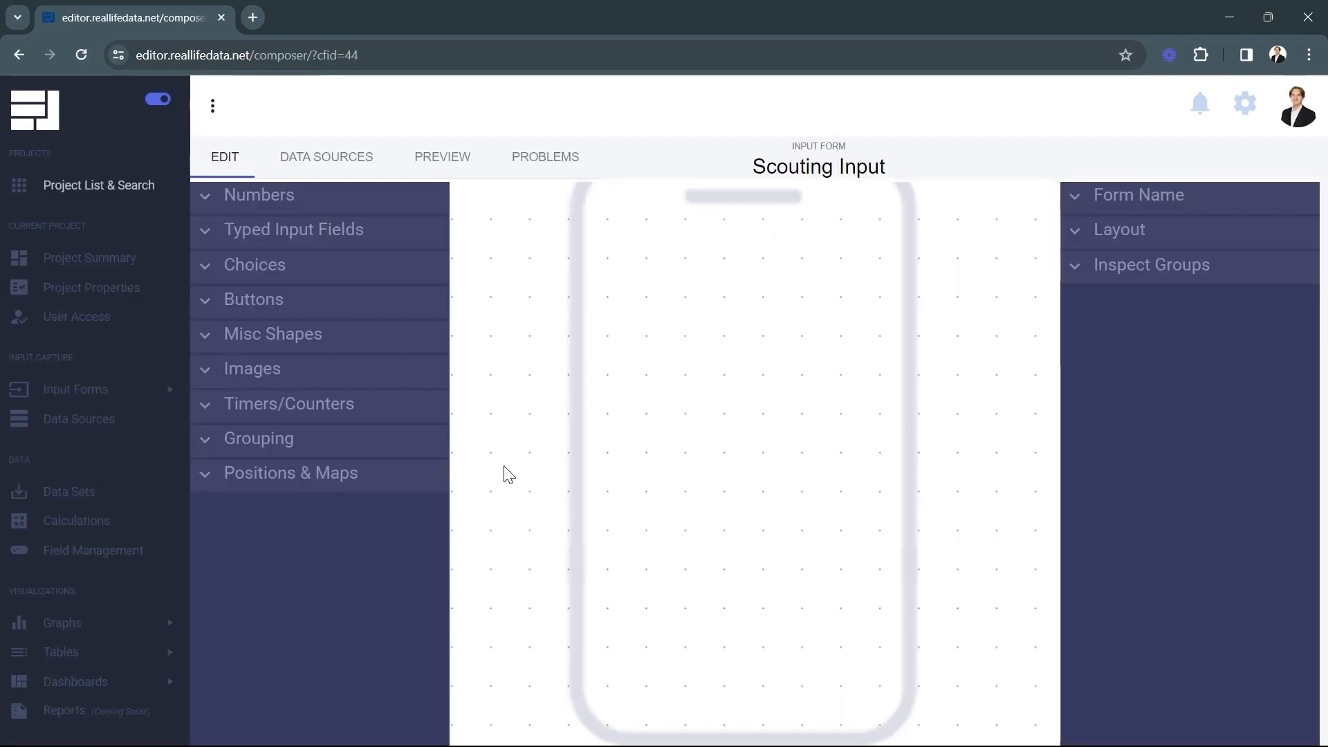
{"action": "left_click", "coordinate": [437, 164]}
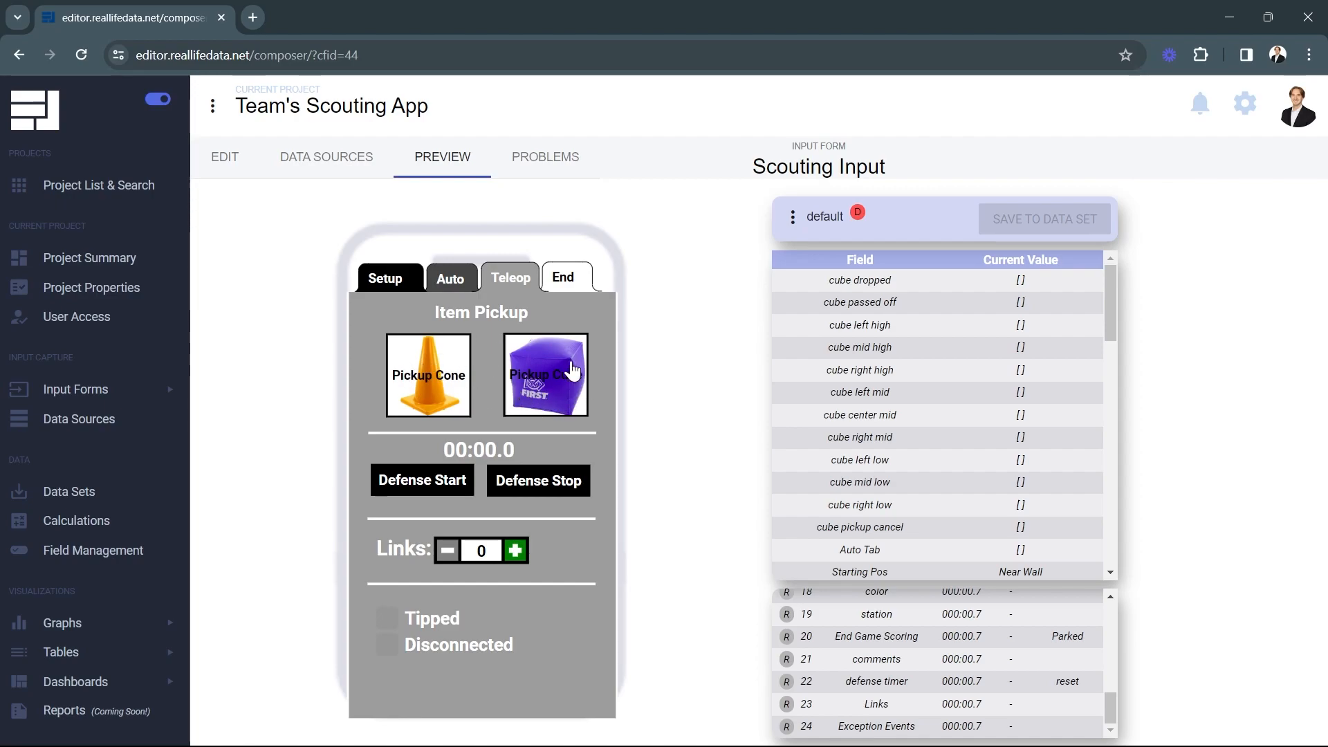
{"action": "left_click", "coordinate": [429, 377]}
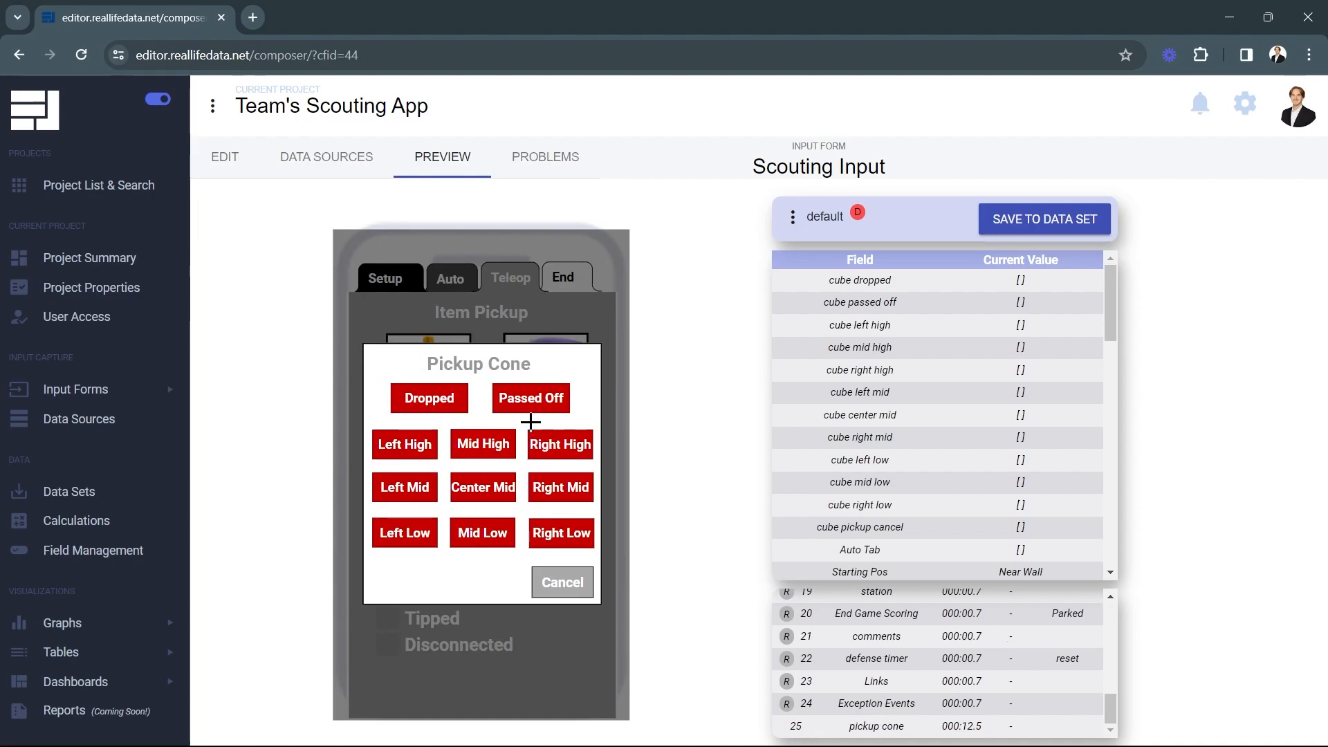
{"action": "left_click", "coordinate": [544, 492]}
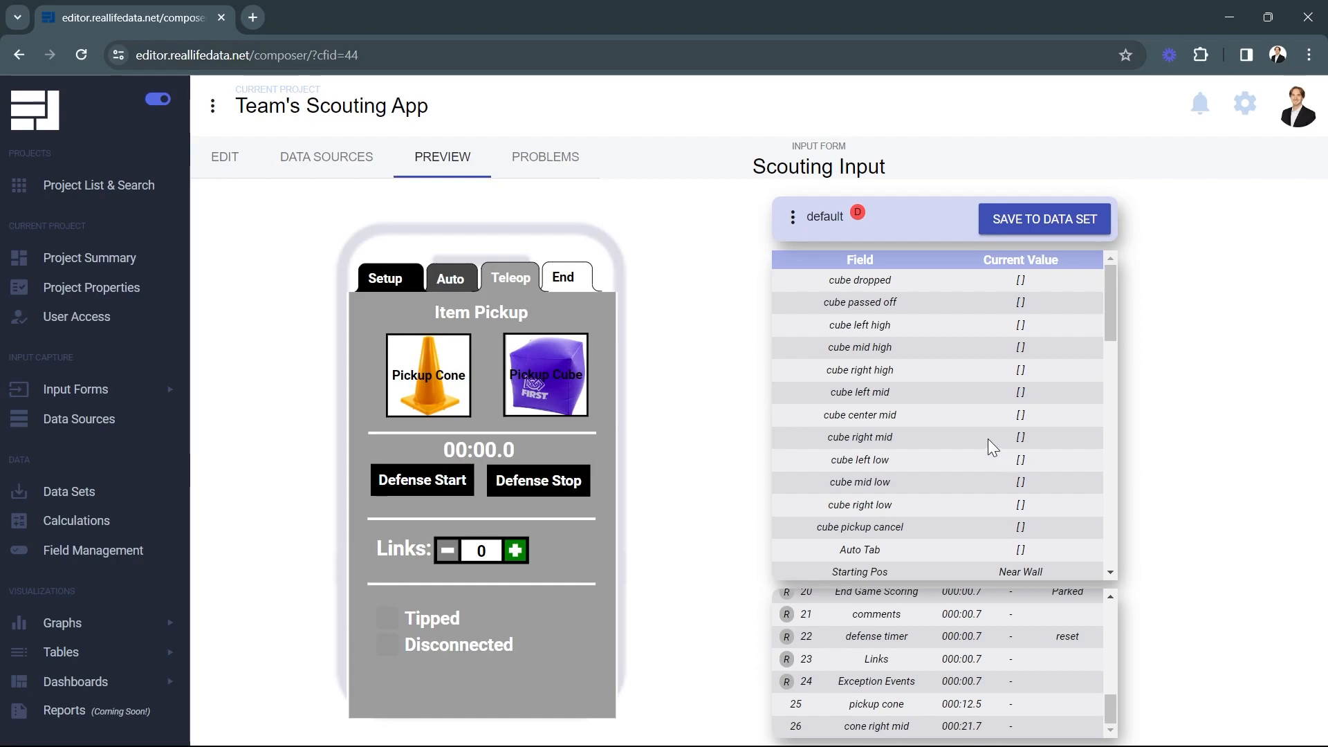
Check the logged cone right mid and pickup cone times, then log another pickup and cancel it
{"action": "scroll", "coordinate": [988, 439], "scroll_direction": "down", "scroll_amount": 8}
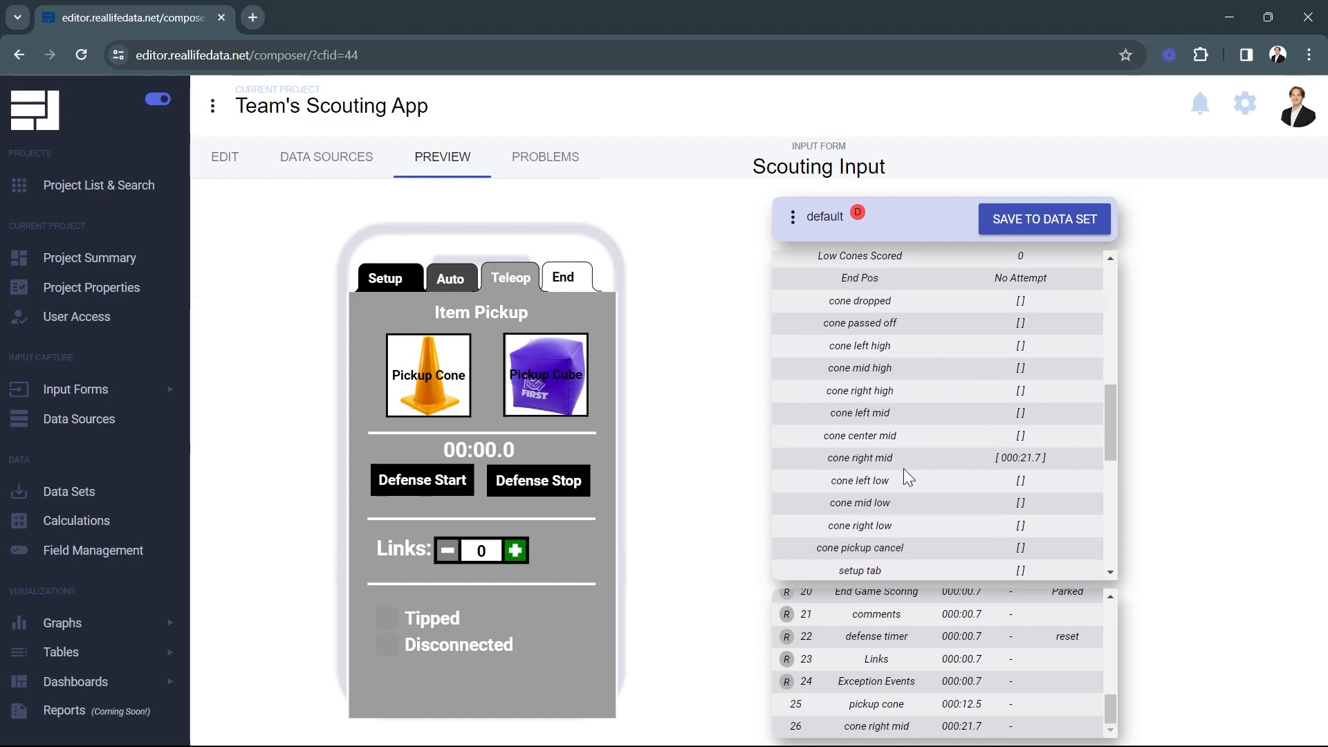
{"action": "left_click_drag", "start_coordinate": [825, 459], "coordinate": [1060, 453]}
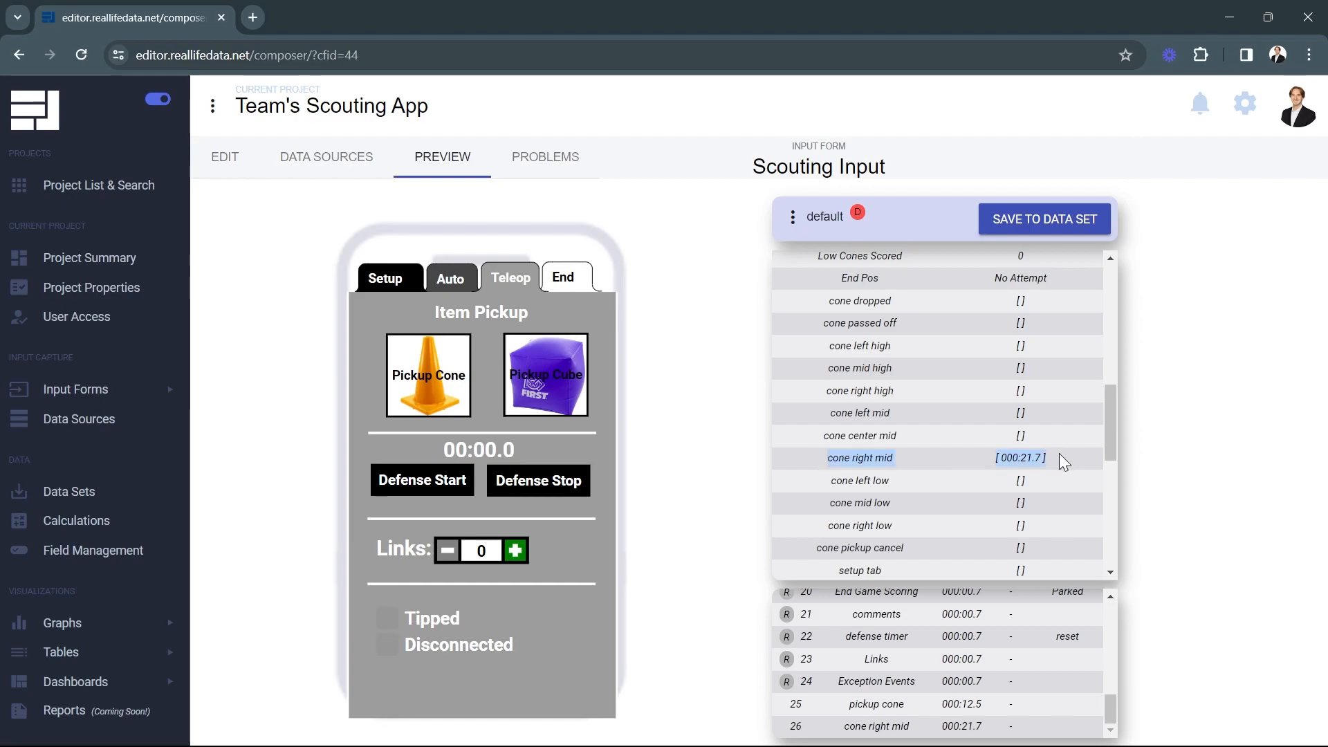
{"action": "left_click", "coordinate": [1060, 458]}
{"action": "scroll", "coordinate": [1033, 453], "scroll_direction": "down", "scroll_amount": 1}
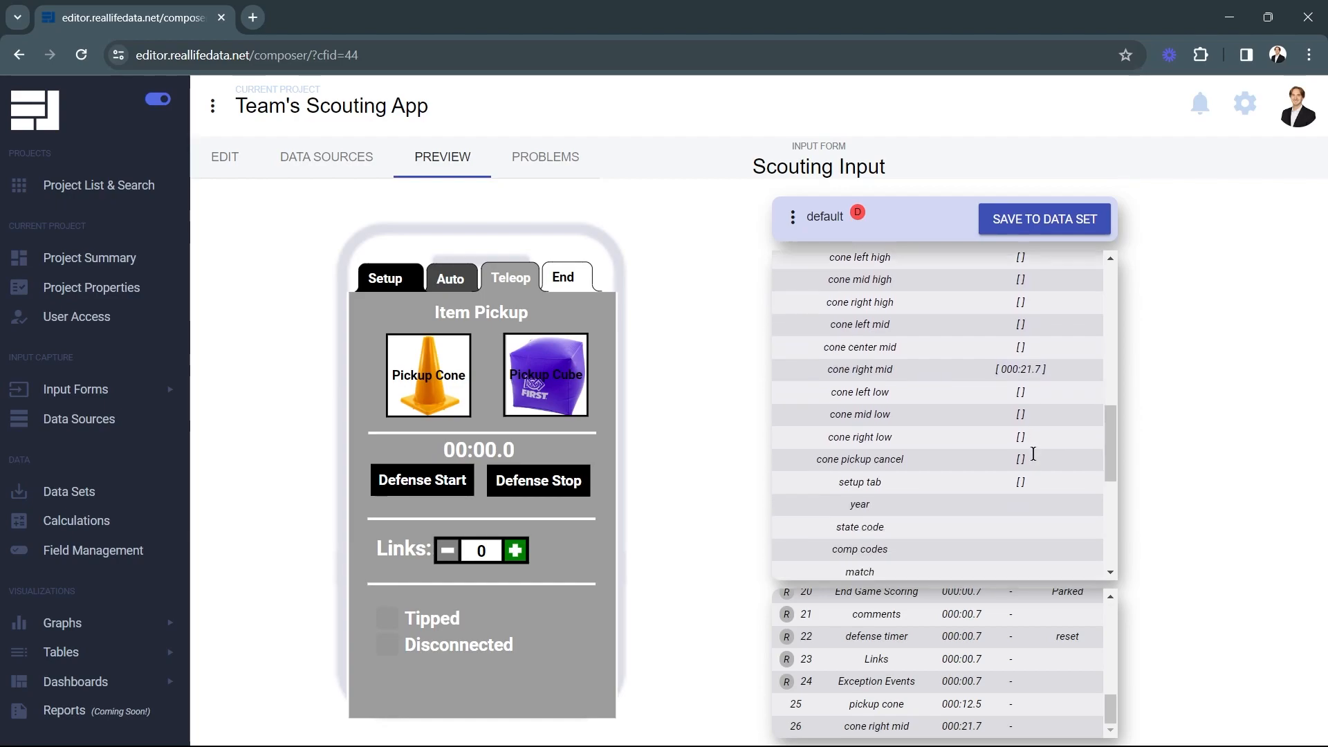
{"action": "scroll", "coordinate": [1033, 453], "scroll_direction": "down", "scroll_amount": 4}
{"action": "left_click_drag", "start_coordinate": [827, 460], "coordinate": [1038, 450]}
{"action": "left_click", "coordinate": [1061, 454]}
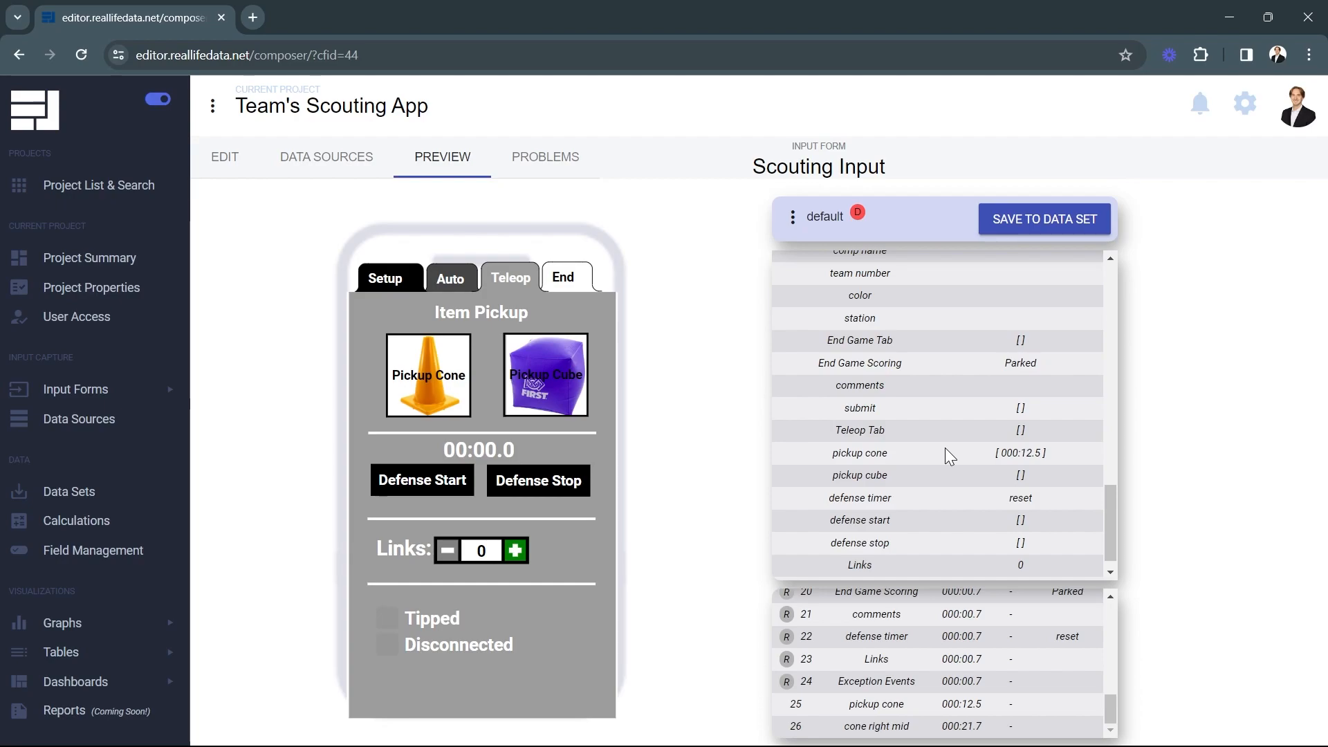
{"action": "left_click", "coordinate": [434, 391]}
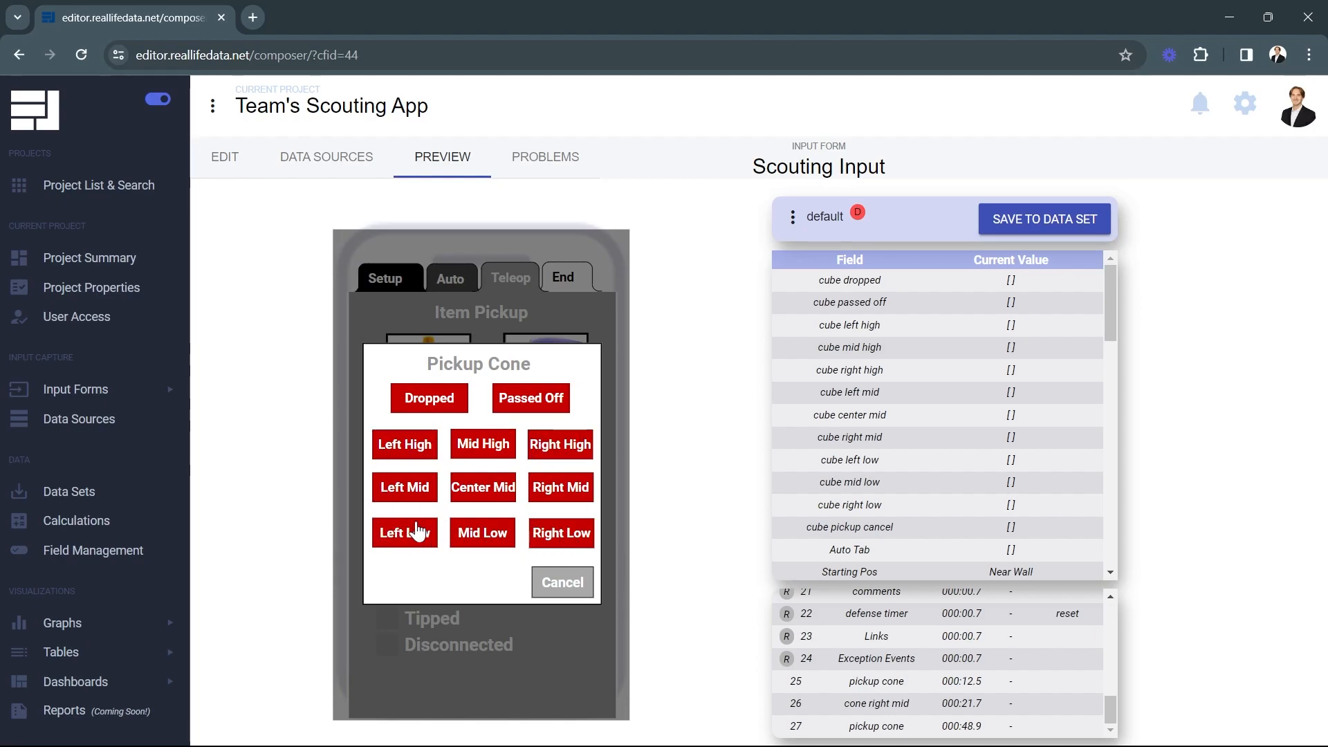
{"action": "left_click", "coordinate": [566, 585]}
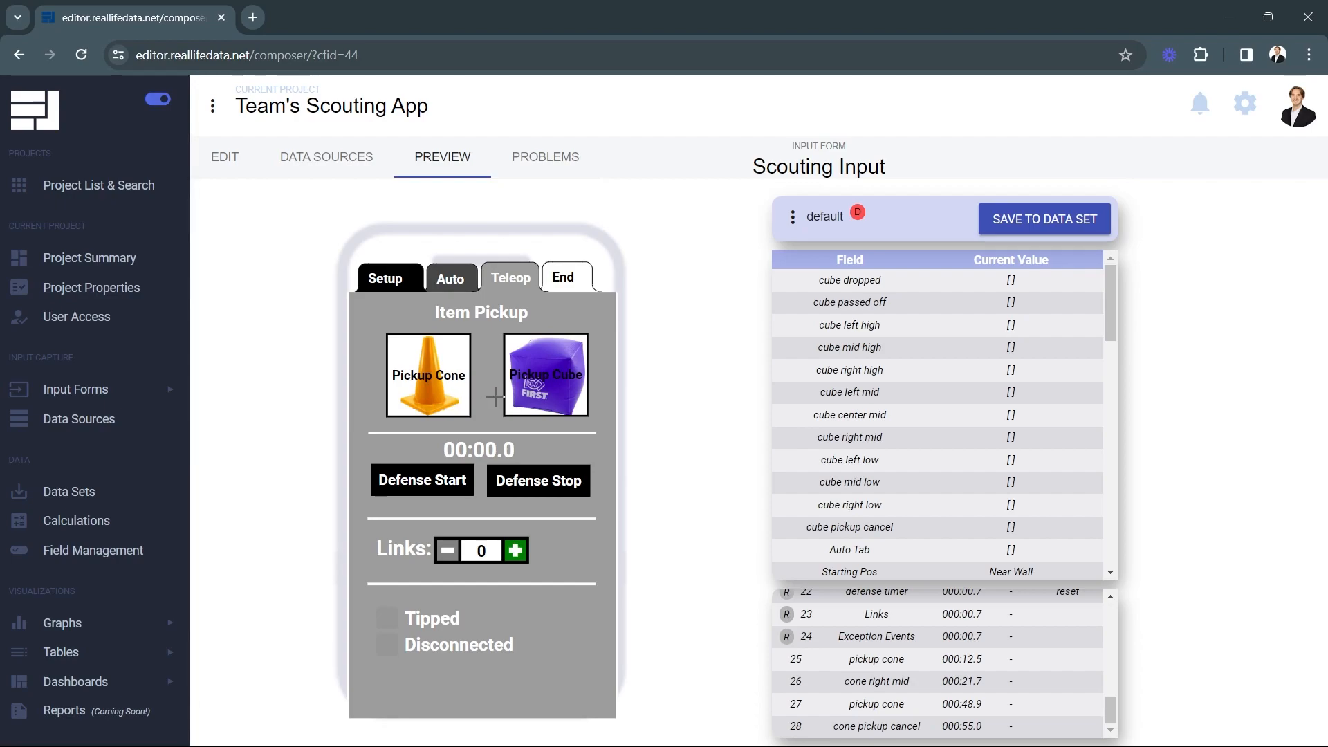
In Calculations, add a new calculation named Avg Match Cycle Time
{"action": "left_click", "coordinate": [77, 521]}
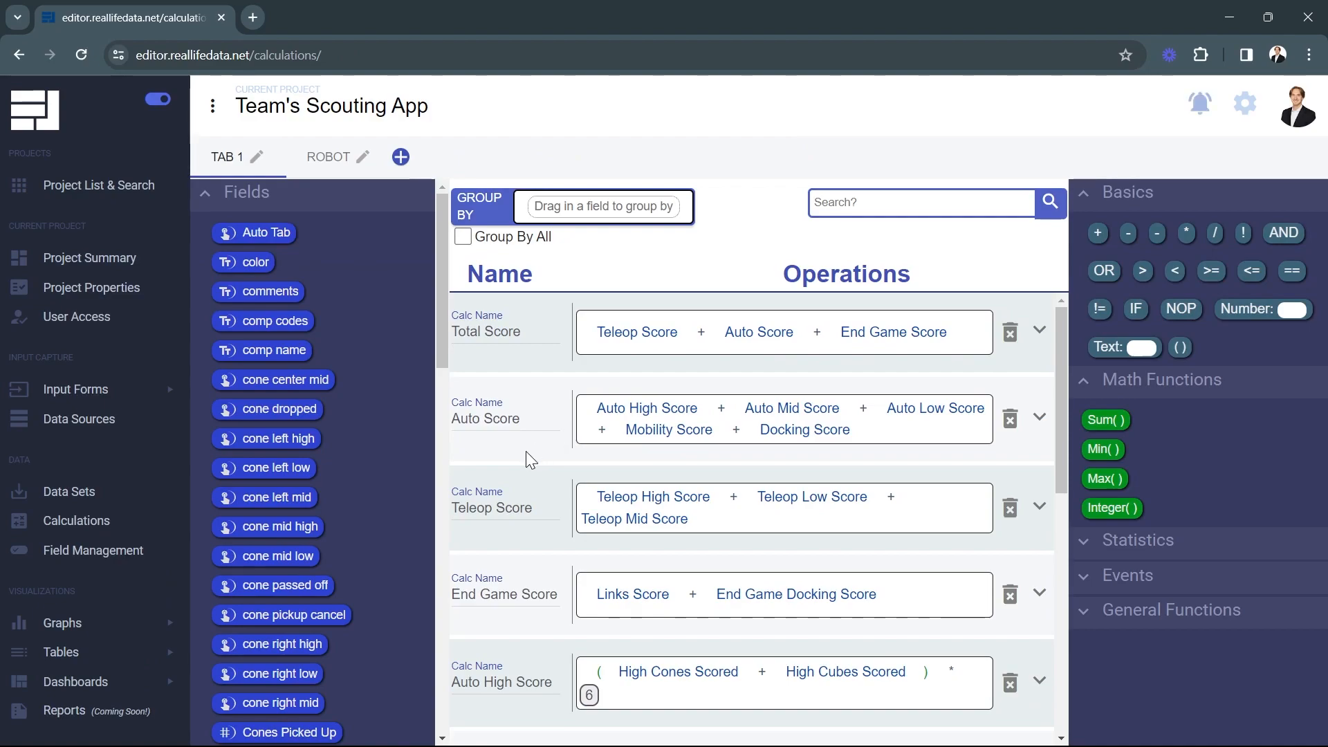
{"action": "scroll", "coordinate": [526, 457], "scroll_direction": "down", "scroll_amount": 15}
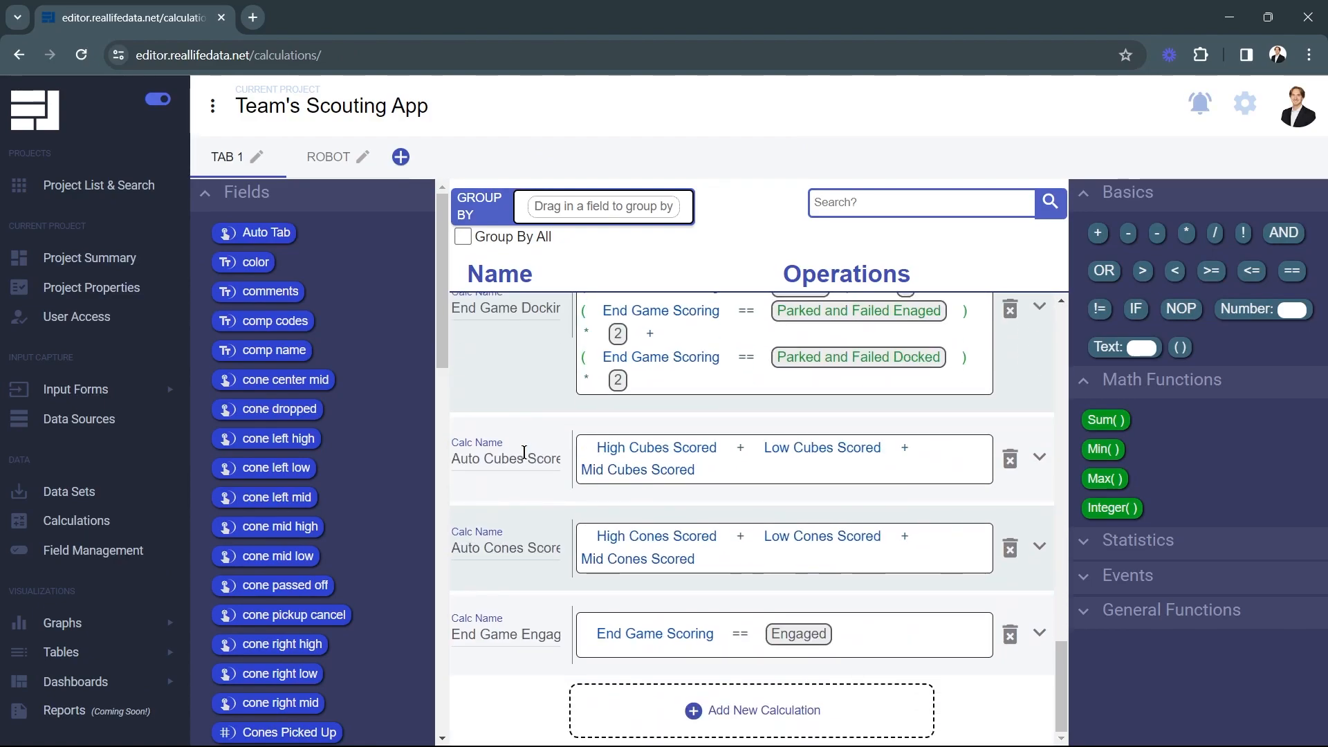
{"action": "left_click", "coordinate": [609, 706]}
{"action": "left_click", "coordinate": [520, 633]}
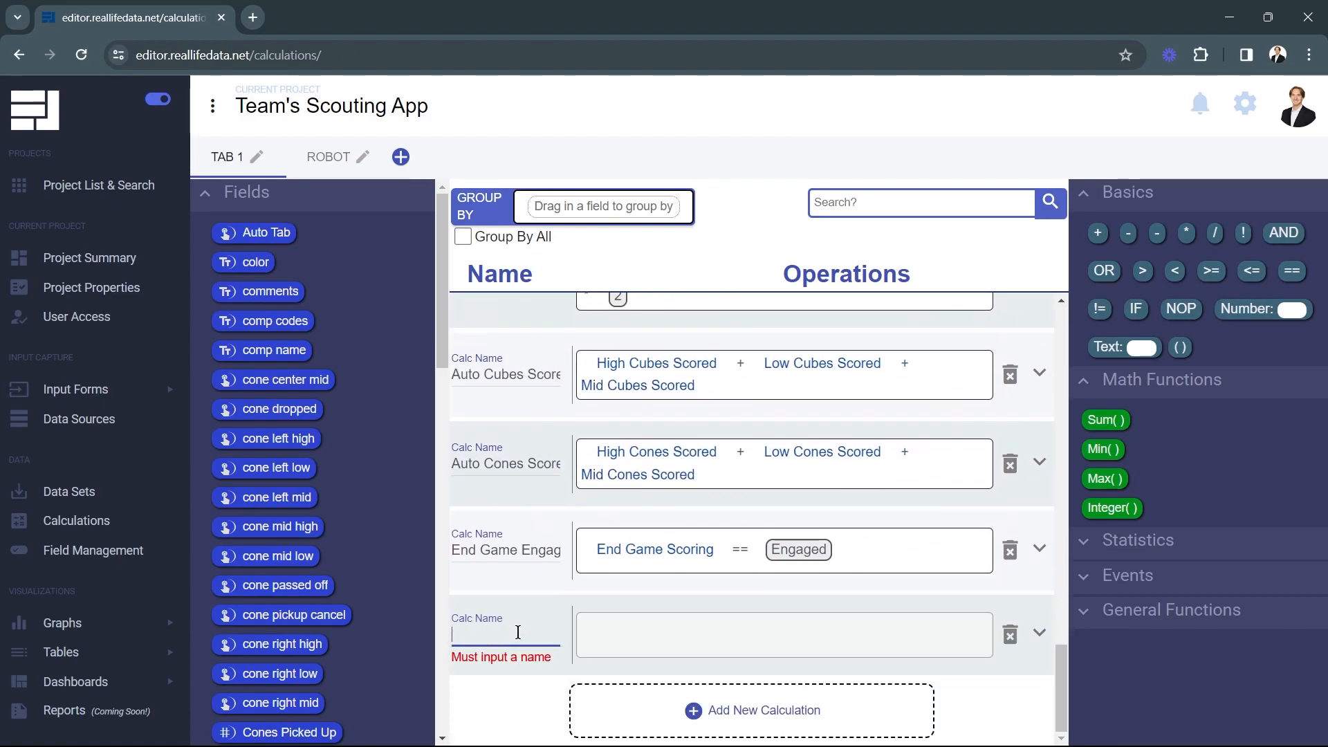
{"action": "type", "text": "Avg"}
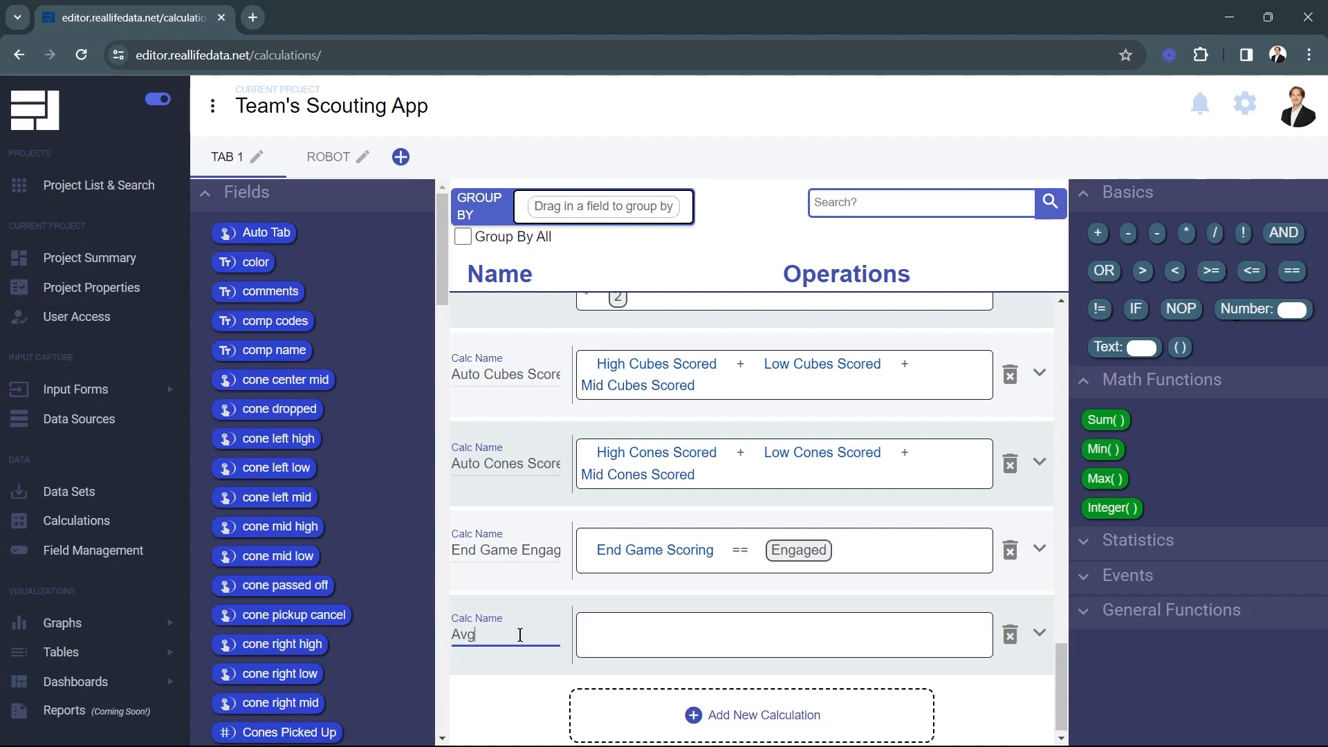
{"action": "type", "text": " Match Cycle Time"}
{"action": "left_click", "coordinate": [525, 700]}
Add two more calculations named Pickup List and Placed List
{"action": "left_click", "coordinate": [615, 713]}
{"action": "left_click", "coordinate": [505, 631]}
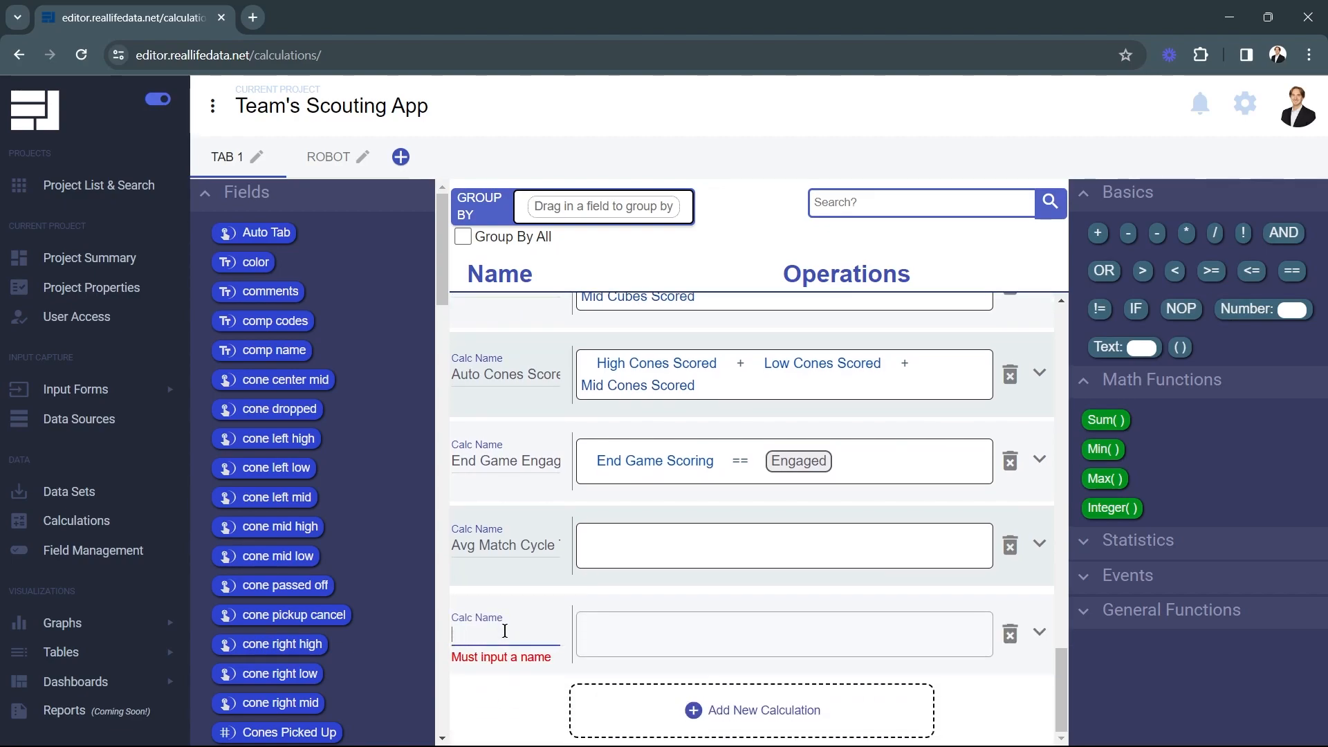
{"action": "type", "text": "Picku"}
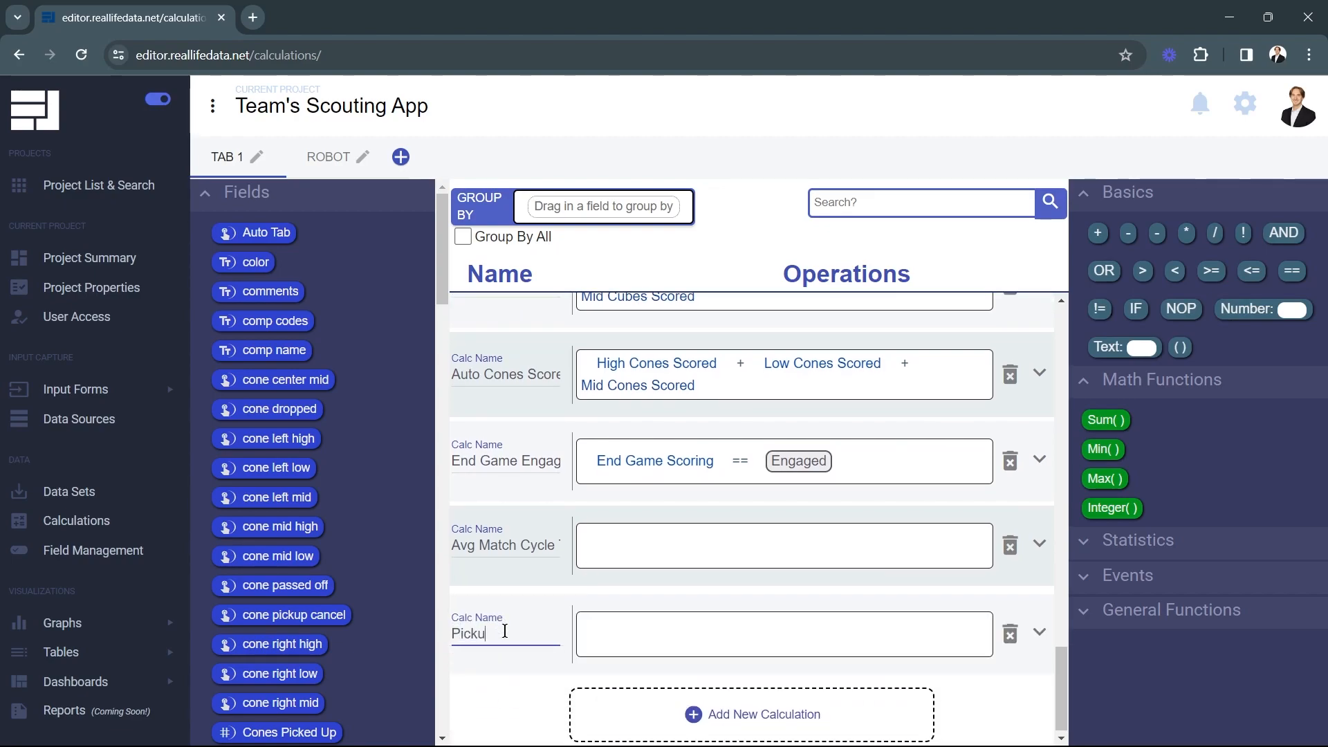
{"action": "type", "text": "p List"}
{"action": "left_click", "coordinate": [511, 690]}
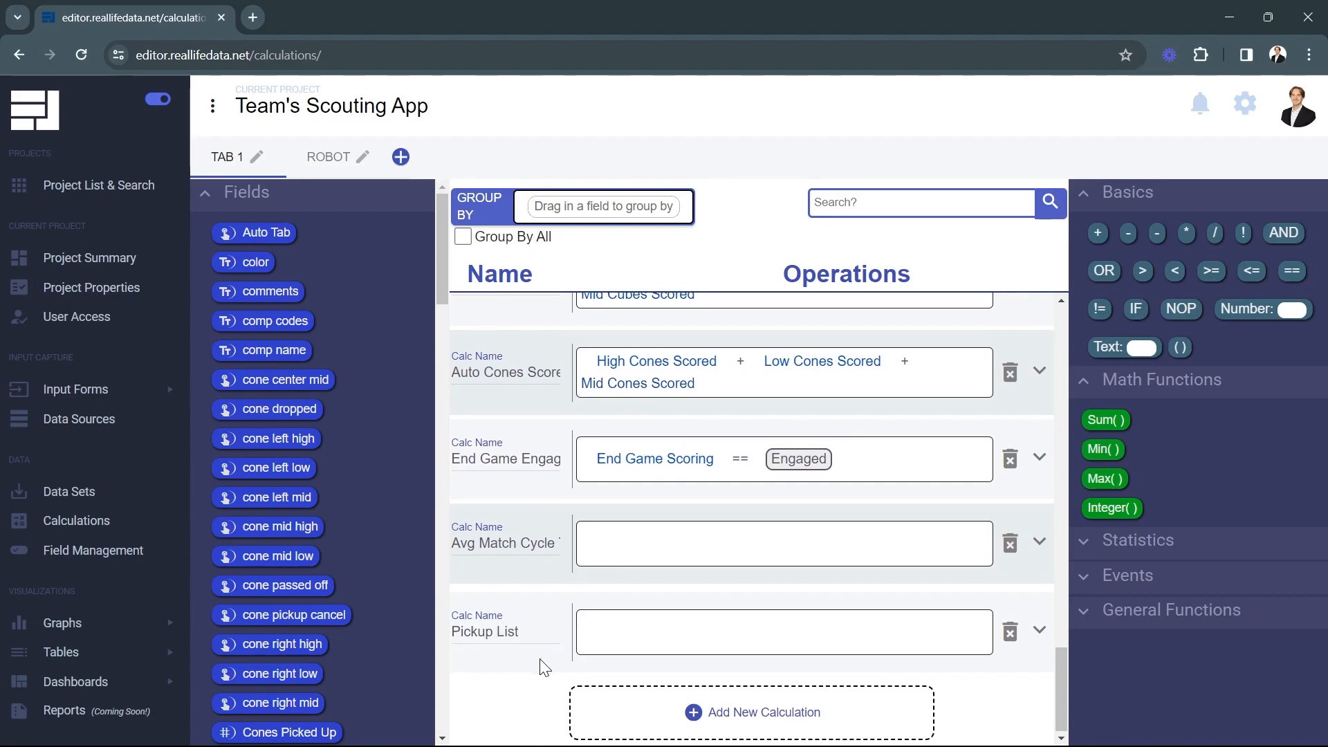
{"action": "left_click", "coordinate": [613, 703]}
{"action": "left_click", "coordinate": [503, 631]}
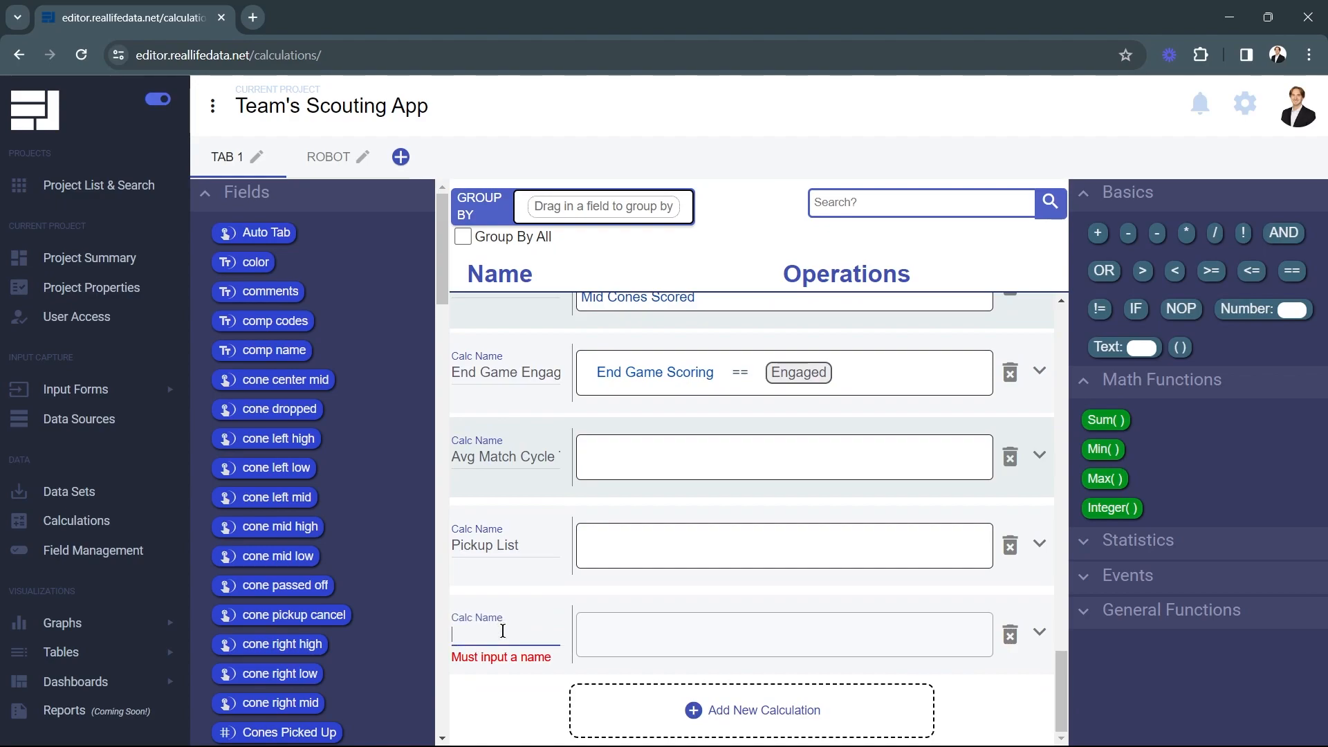
{"action": "type", "text": "Place"}
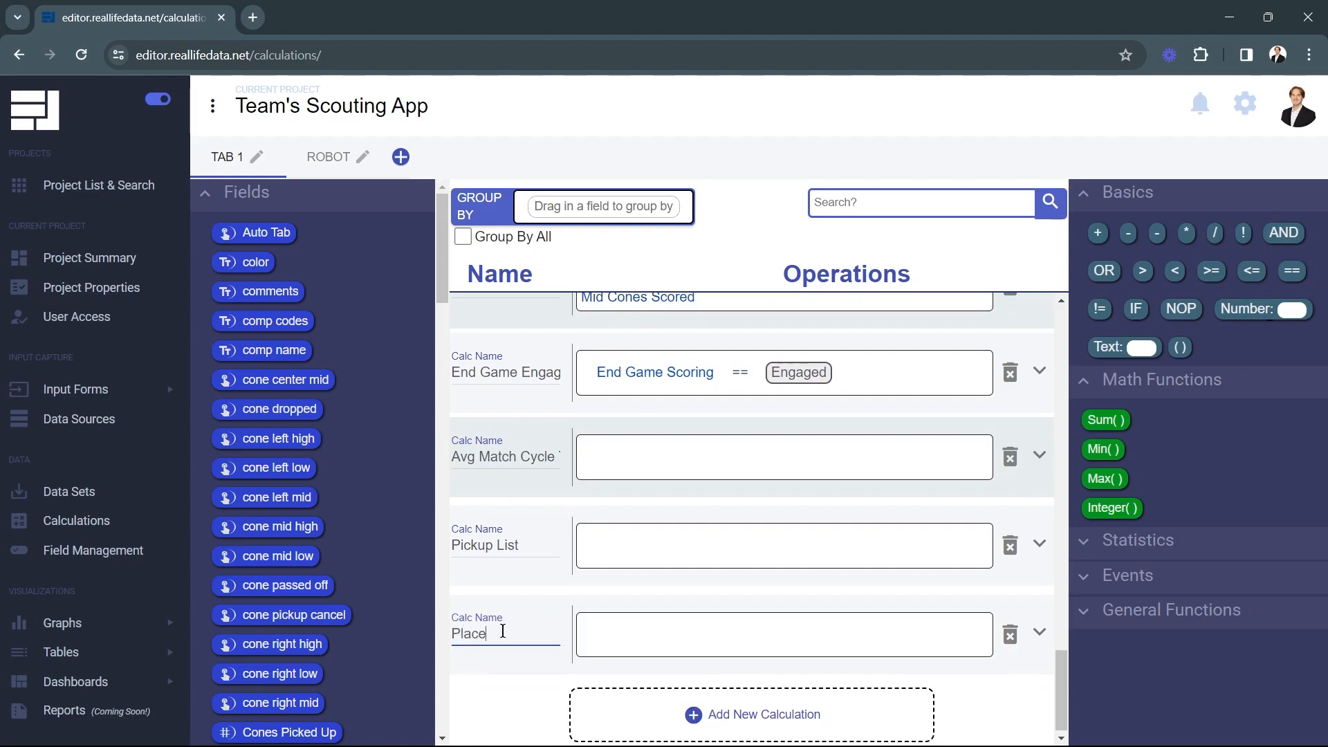
{"action": "type", "text": "d List"}
{"action": "left_click", "coordinate": [512, 718]}
Insert a Combine() event function into both Placed List and Pickup List
{"action": "left_click", "coordinate": [1121, 577]}
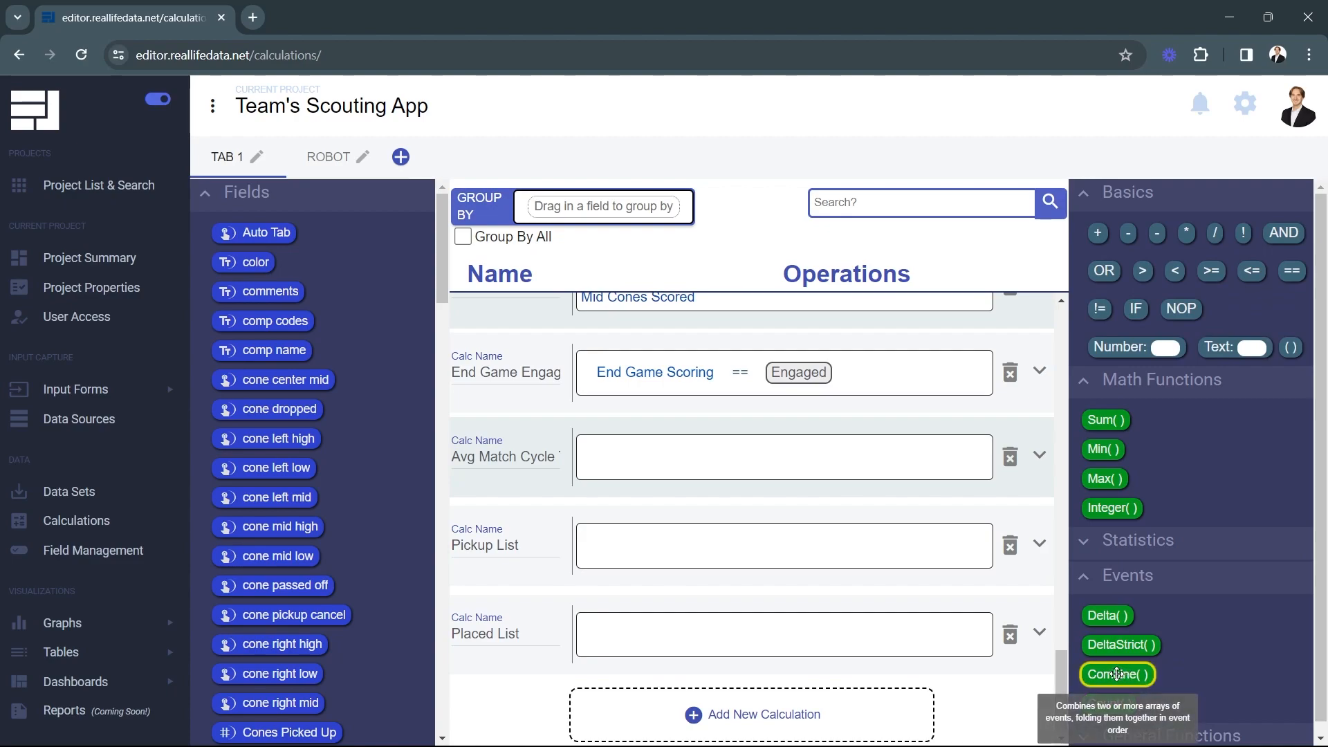
{"action": "left_click_drag", "start_coordinate": [1111, 674], "coordinate": [641, 638]}
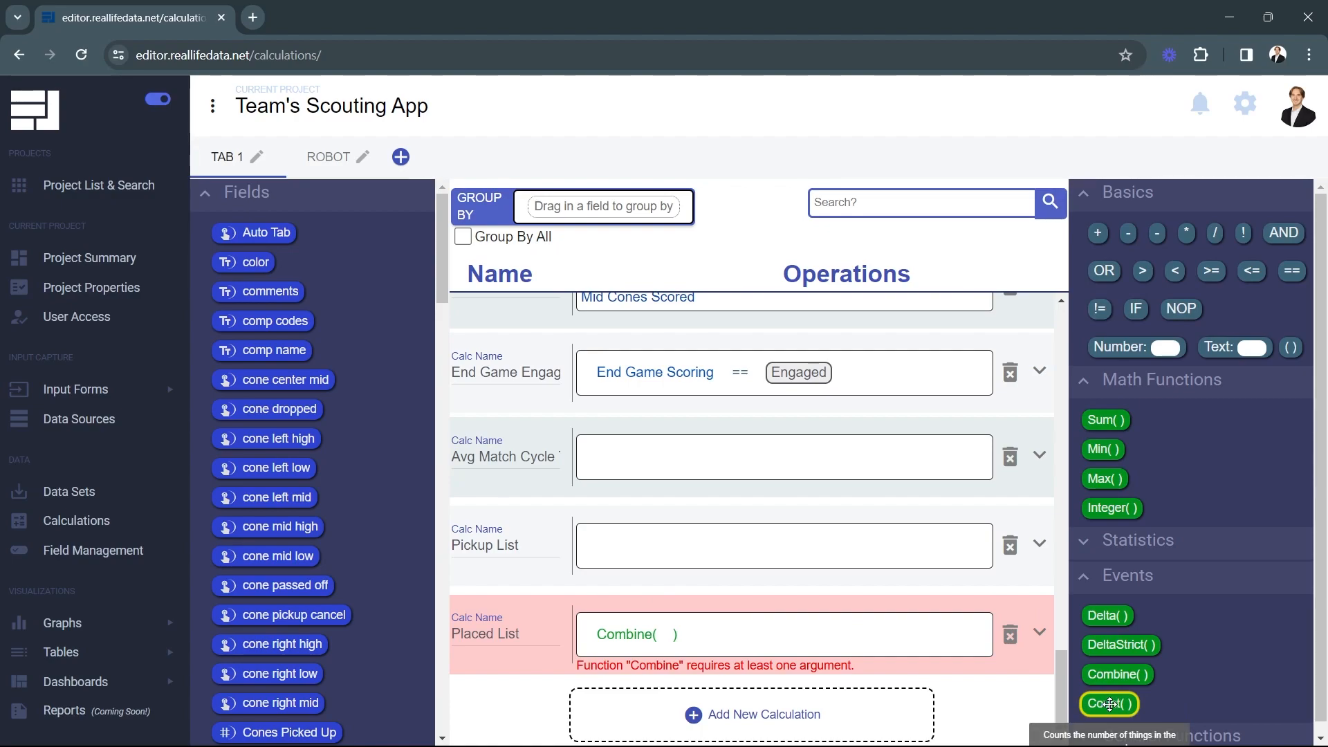
{"action": "left_click_drag", "start_coordinate": [1118, 675], "coordinate": [612, 541]}
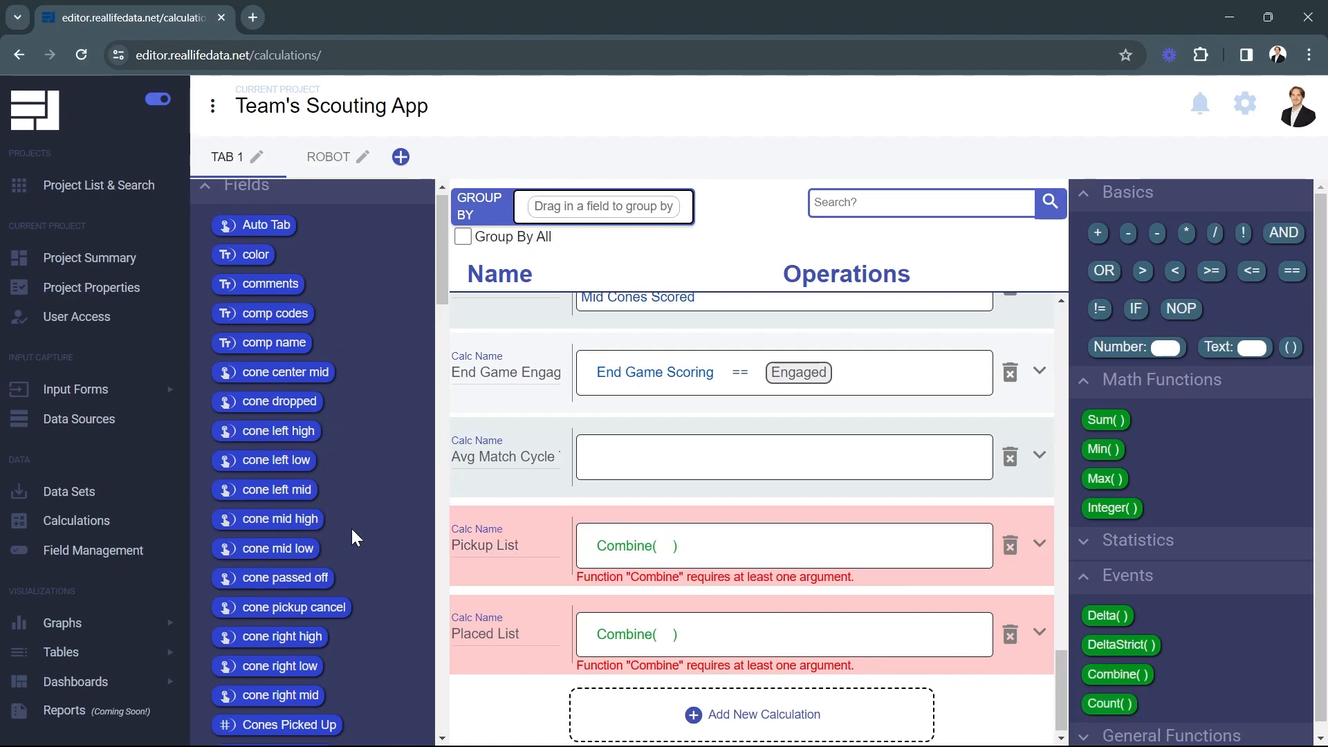
Fill Pickup List's Combine with the pickup cone and pickup cube events
{"action": "scroll", "coordinate": [352, 530], "scroll_direction": "down", "scroll_amount": 9}
{"action": "scroll", "coordinate": [352, 530], "scroll_direction": "down", "scroll_amount": 8}
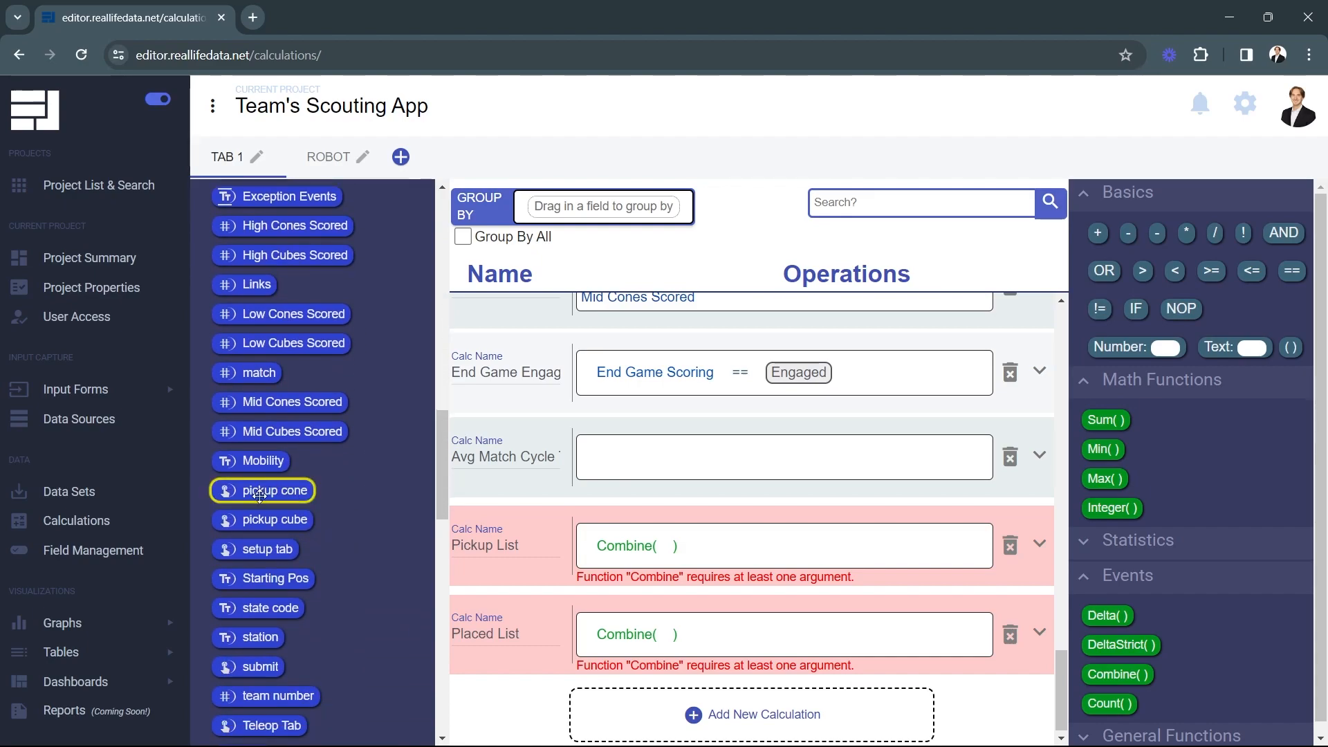
{"action": "left_click_drag", "start_coordinate": [221, 491], "coordinate": [662, 553]}
{"action": "left_click_drag", "start_coordinate": [300, 528], "coordinate": [779, 550]}
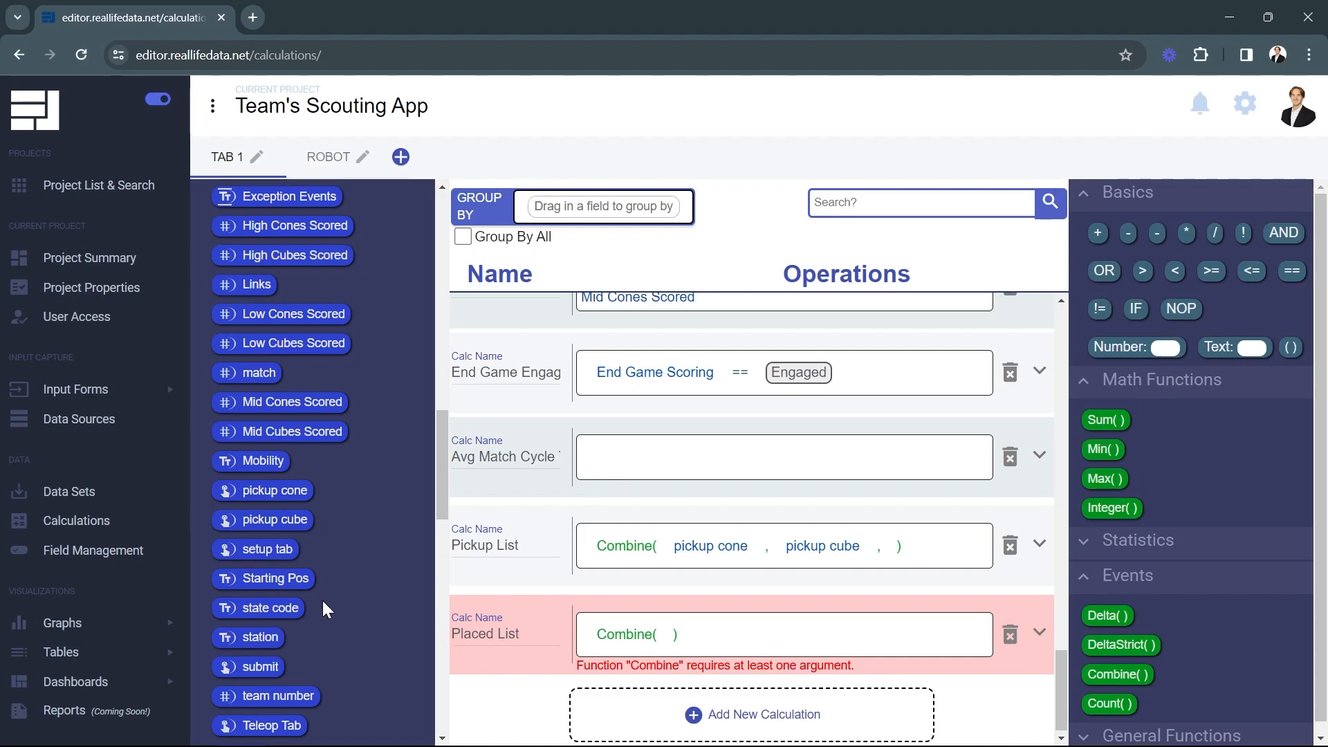
Rename Placed List to Cube Placed List and add a calculation named Cone Placed List
{"action": "scroll", "coordinate": [509, 663], "scroll_direction": "down", "scroll_amount": 1}
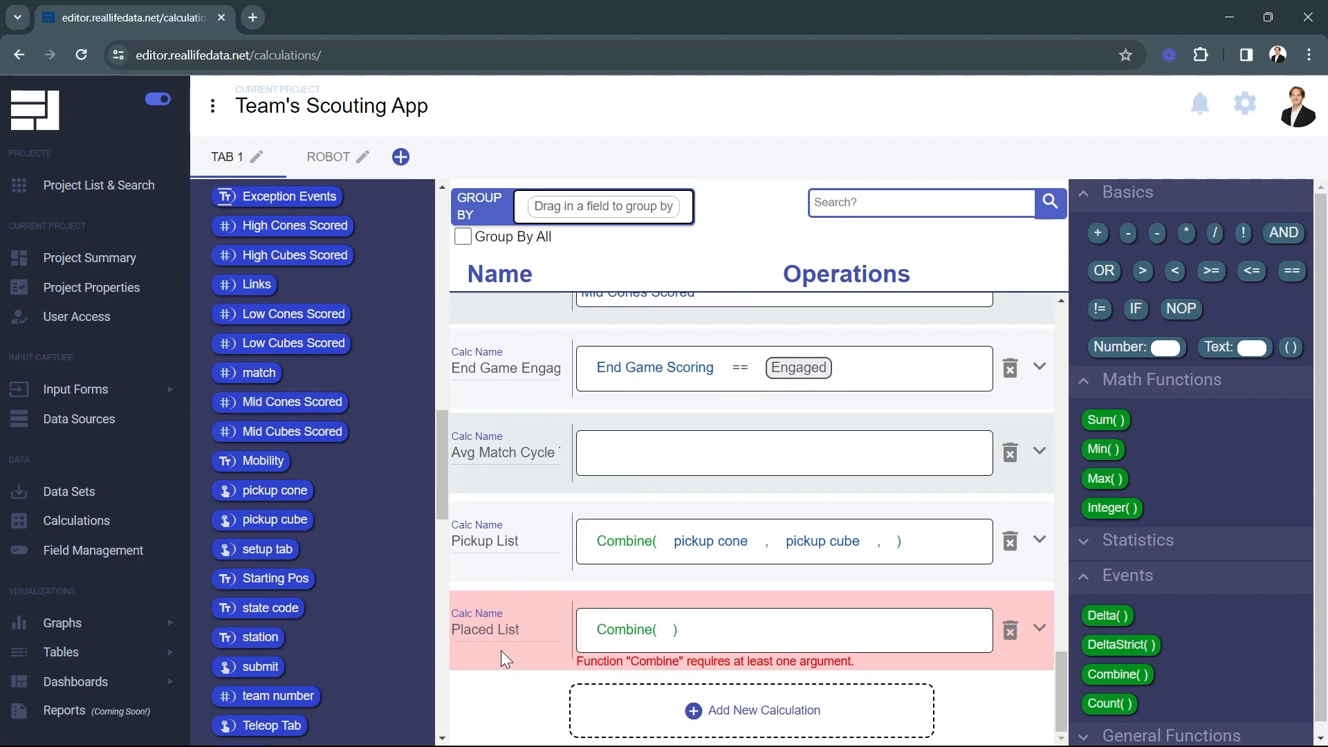
{"action": "left_click", "coordinate": [452, 634]}
{"action": "type", "text": "Cube"}
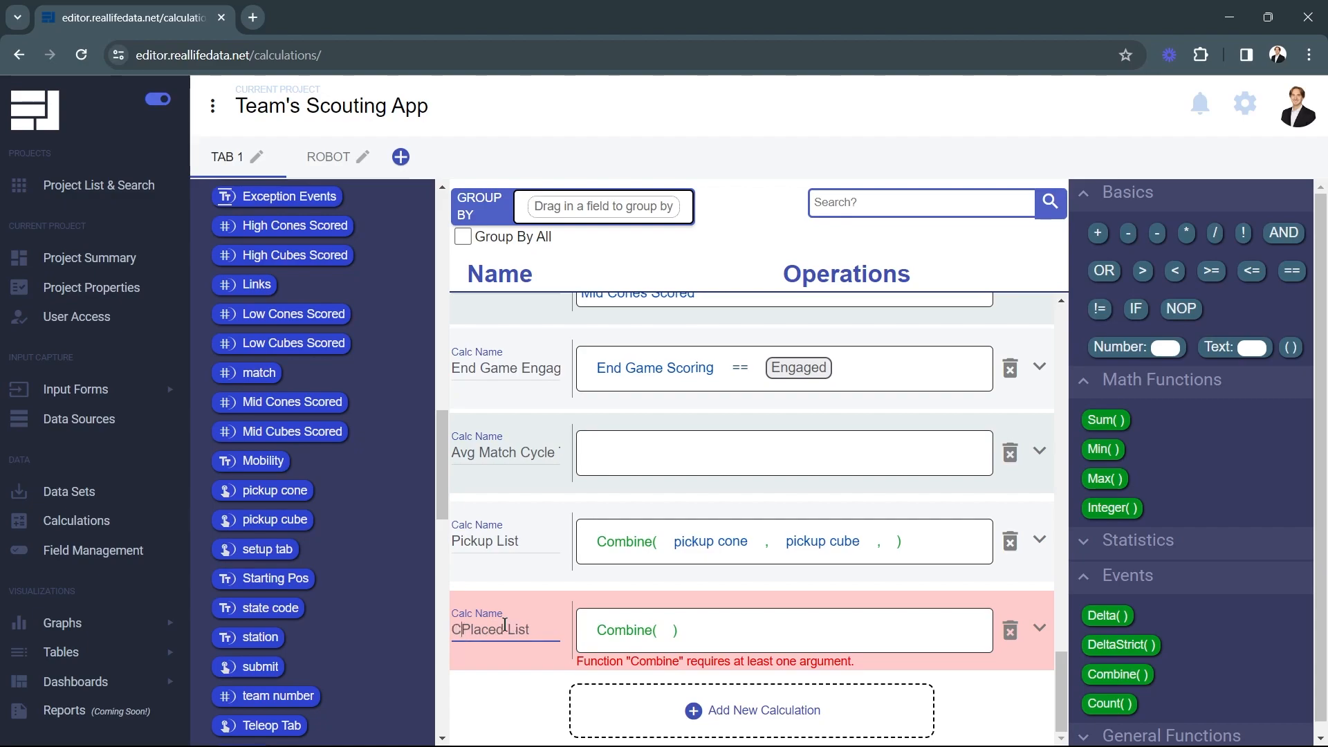
{"action": "left_click", "coordinate": [629, 714]}
{"action": "left_click", "coordinate": [496, 706]}
{"action": "type", "text": "Co"}
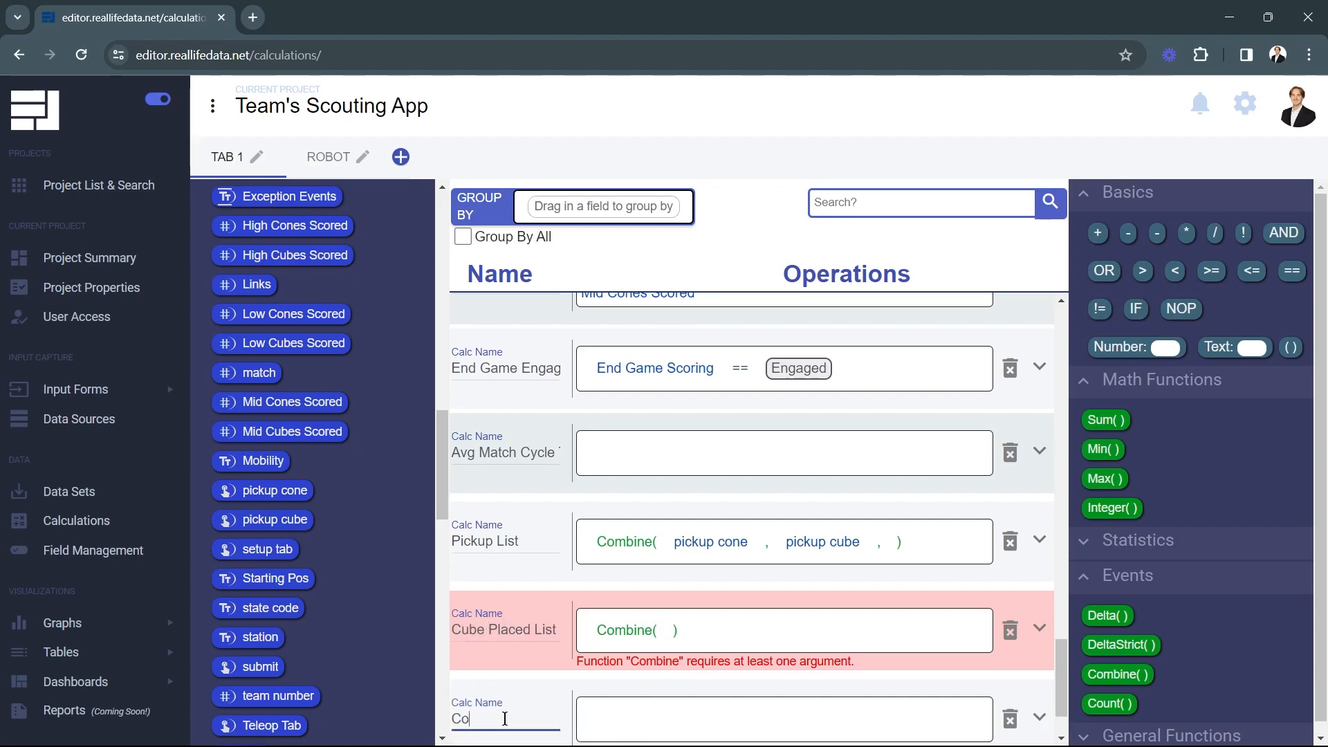
{"action": "type", "text": "nm Placed List"}
{"action": "left_click", "coordinate": [546, 681]}
Add another new calculation named Placed List
{"action": "scroll", "coordinate": [546, 680], "scroll_direction": "down", "scroll_amount": 2}
{"action": "left_click", "coordinate": [580, 691]}
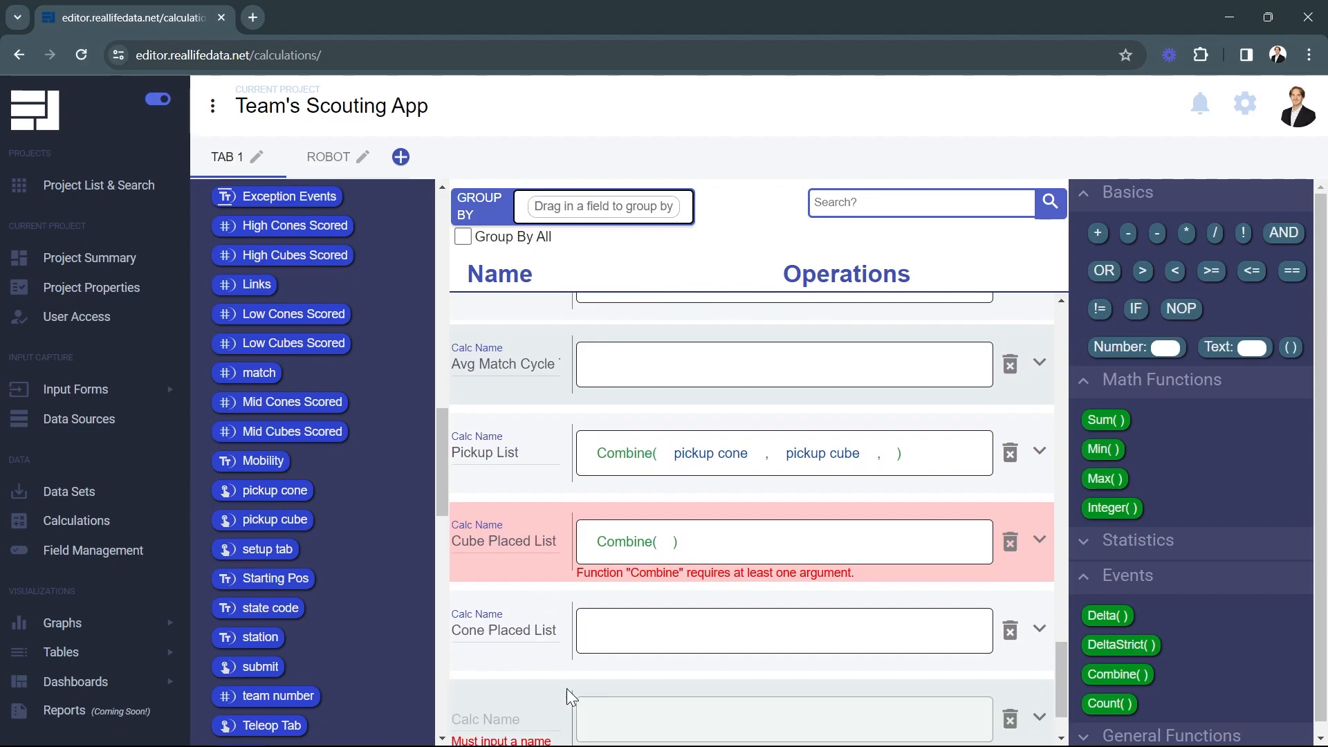
{"action": "scroll", "coordinate": [580, 689], "scroll_direction": "down", "scroll_amount": 2}
{"action": "left_click", "coordinate": [507, 632]}
{"action": "type", "text": "Pl"}
{"action": "key", "text": "BackSpace"}
{"action": "type", "text": "ced"}
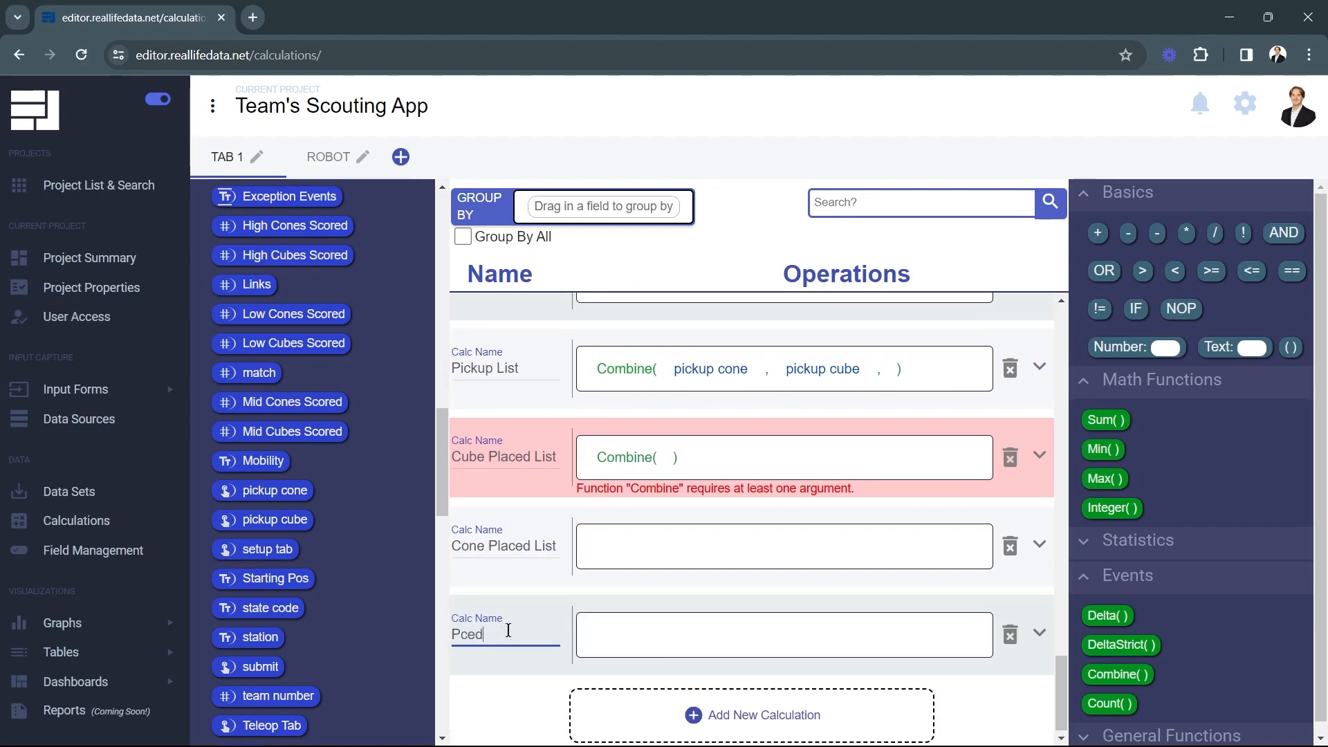
{"action": "type", "text": "ace"}
{"action": "left_click", "coordinate": [506, 689]}
{"action": "left_click_drag", "start_coordinate": [442, 480], "coordinate": [438, 329]}
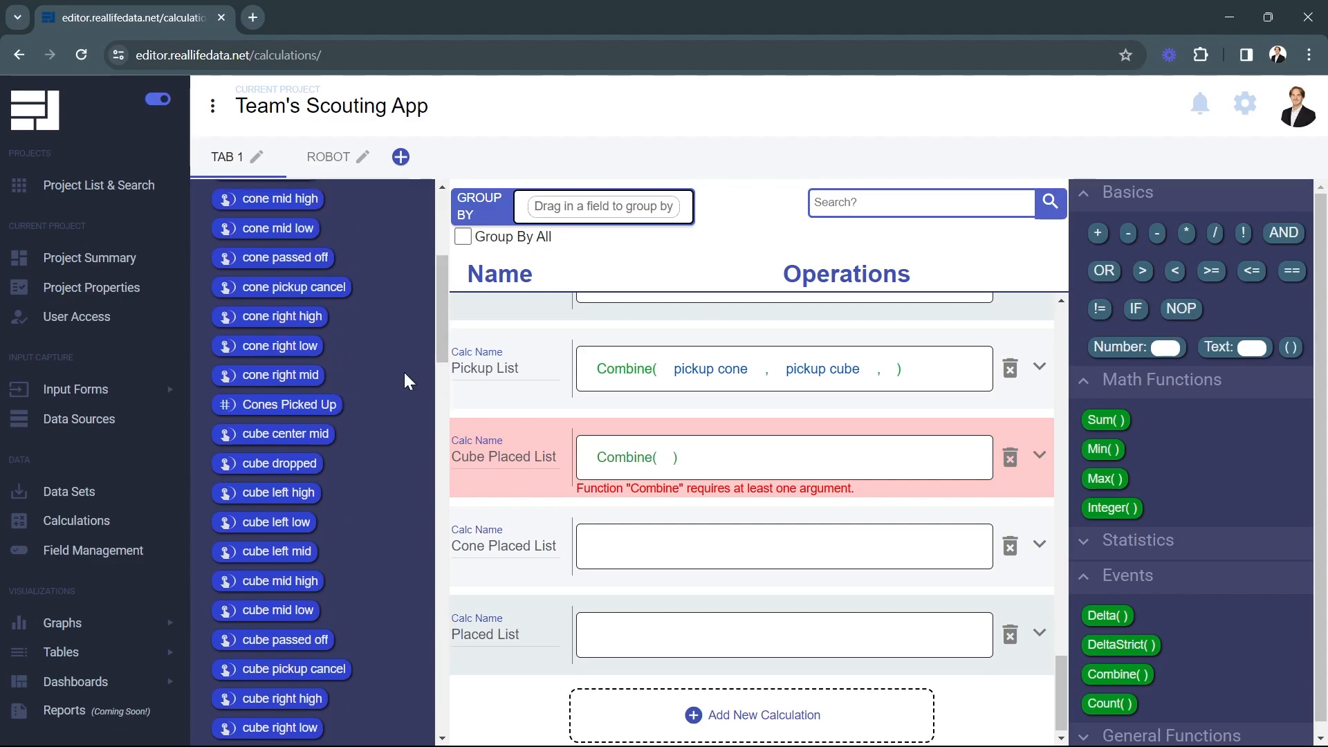
Combine cube center mid, left high/low/mid, mid high/low and right high/low/mid into Cube Placed List
{"action": "scroll", "coordinate": [350, 517], "scroll_direction": "down", "scroll_amount": 1}
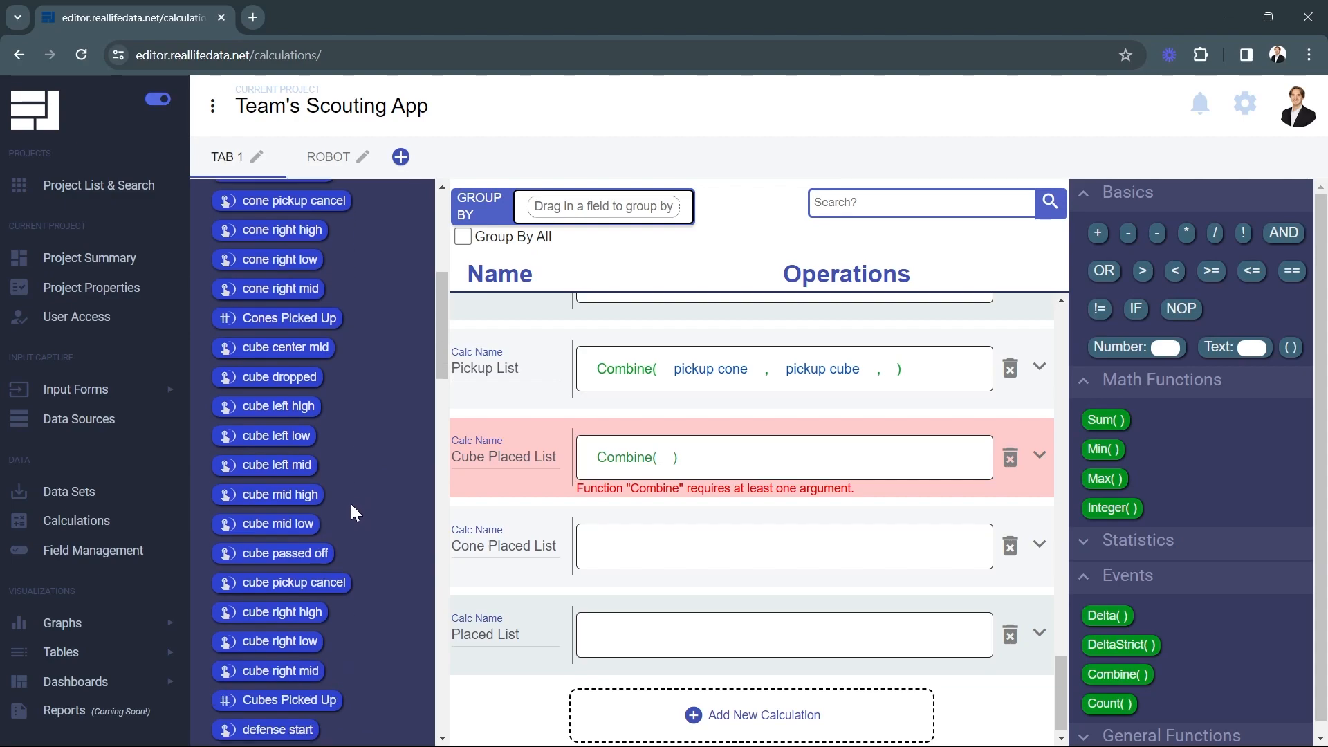
{"action": "left_click_drag", "start_coordinate": [265, 348], "coordinate": [663, 460]}
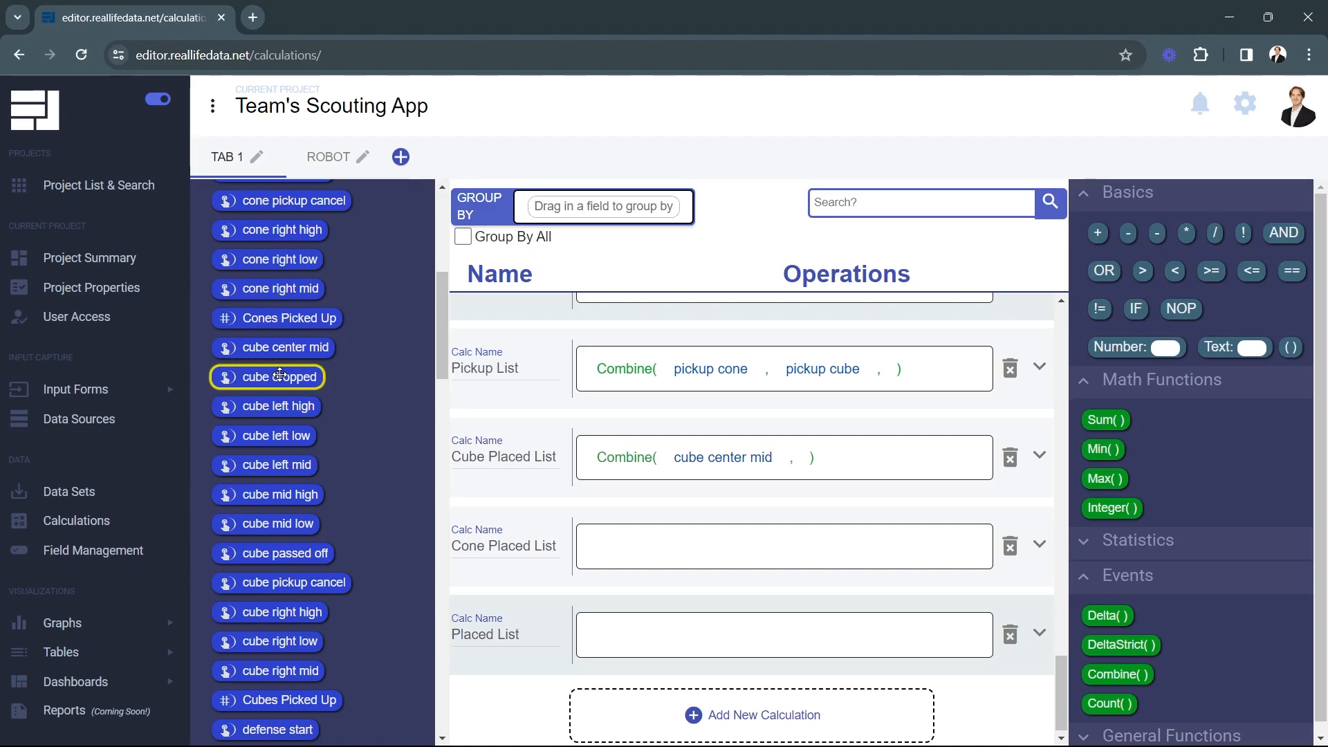
{"action": "left_click_drag", "start_coordinate": [277, 407], "coordinate": [824, 464]}
{"action": "left_click_drag", "start_coordinate": [277, 436], "coordinate": [922, 456]}
{"action": "left_click_drag", "start_coordinate": [277, 465], "coordinate": [663, 495]}
{"action": "left_click_drag", "start_coordinate": [284, 495], "coordinate": [497, 505]}
{"action": "left_click_drag", "start_coordinate": [793, 491], "coordinate": [793, 493]}
{"action": "left_click_drag", "start_coordinate": [277, 523], "coordinate": [693, 521]}
{"action": "left_click_drag", "start_coordinate": [915, 516], "coordinate": [929, 497]}
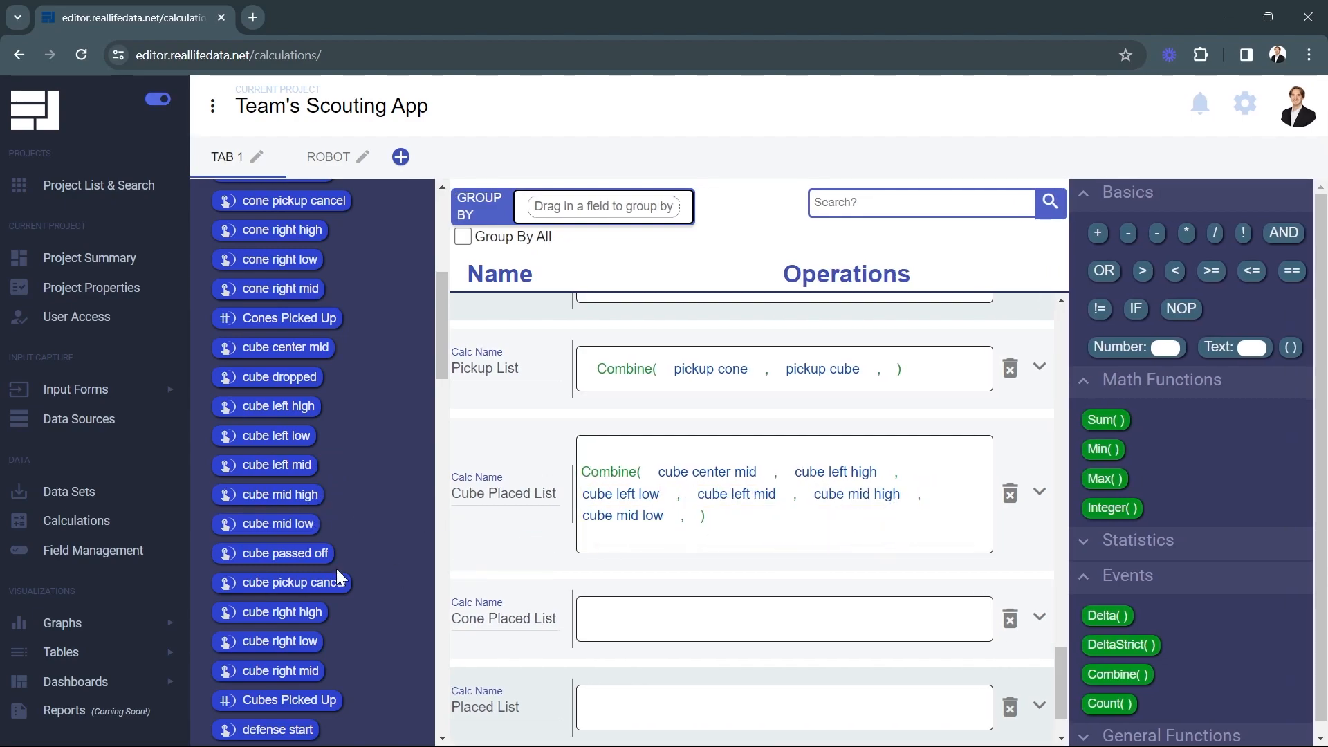
{"action": "left_click_drag", "start_coordinate": [286, 615], "coordinate": [697, 515]}
{"action": "left_click_drag", "start_coordinate": [263, 647], "coordinate": [851, 518]}
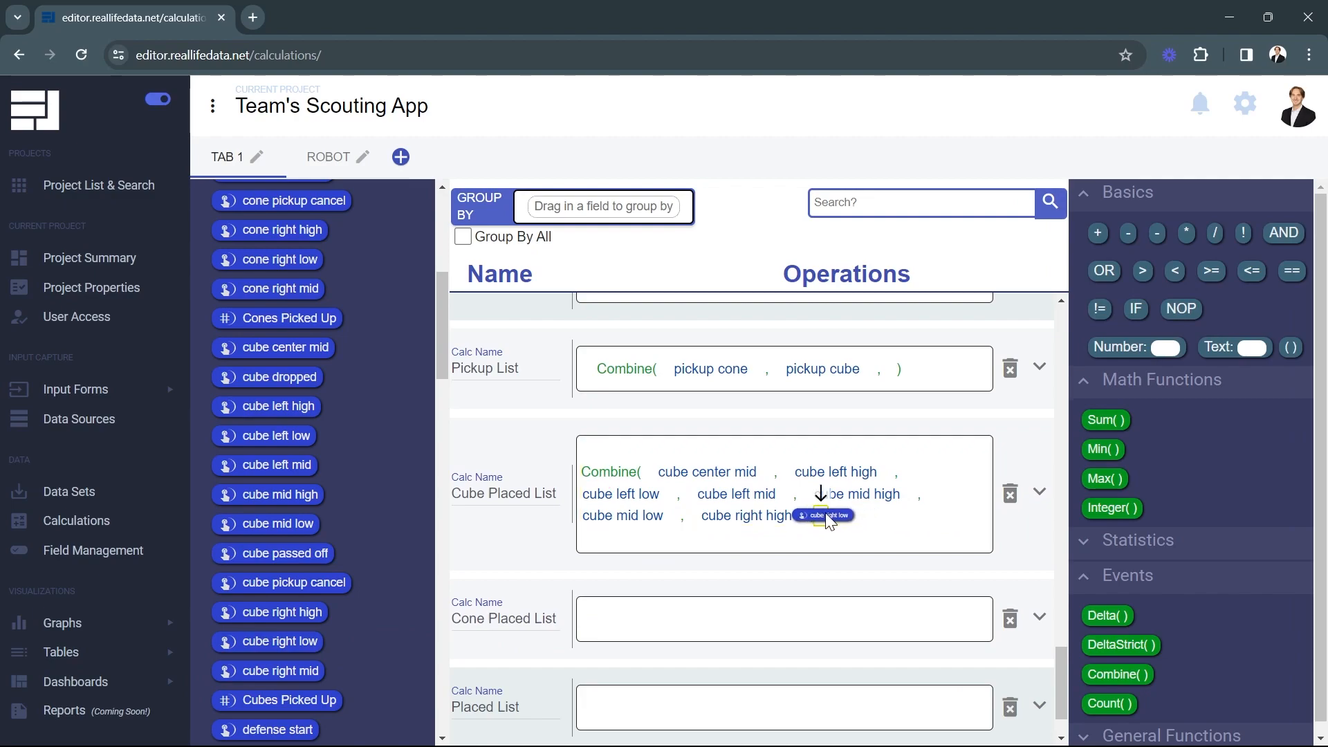
{"action": "left_click_drag", "start_coordinate": [299, 674], "coordinate": [946, 513]}
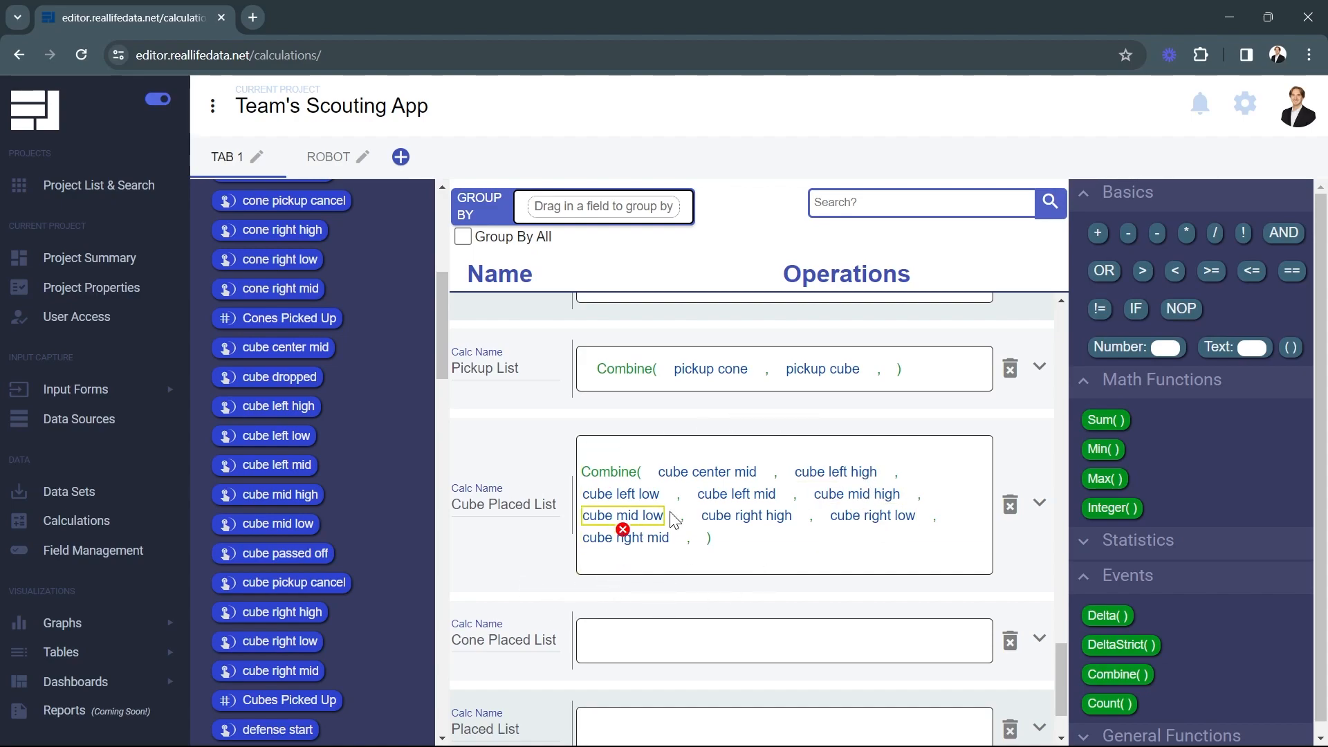
{"action": "scroll", "coordinate": [504, 544], "scroll_direction": "down", "scroll_amount": 2}
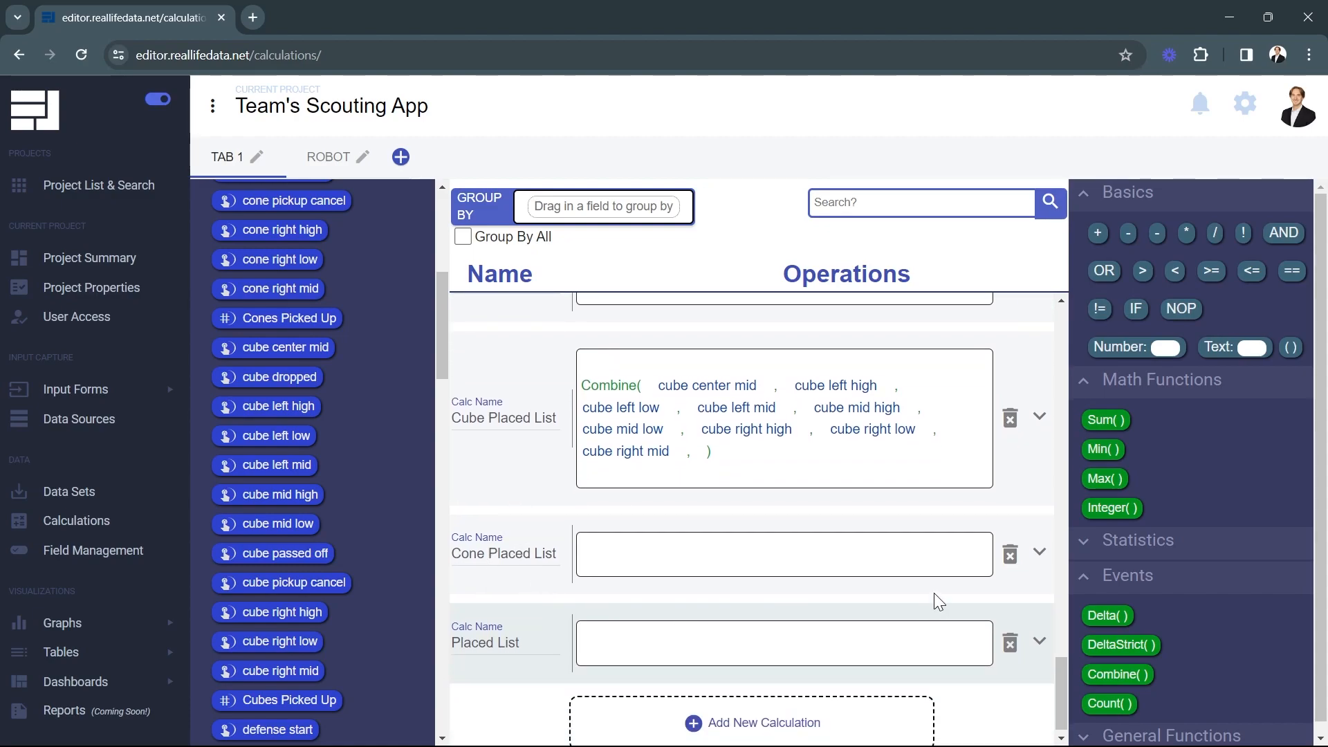
Give Cone Placed List a Combine() of all nine cone placement fields
{"action": "left_click_drag", "start_coordinate": [1116, 674], "coordinate": [706, 555]}
{"action": "scroll", "coordinate": [326, 511], "scroll_direction": "up", "scroll_amount": 4}
{"action": "left_click_drag", "start_coordinate": [285, 312], "coordinate": [673, 554]}
{"action": "left_click_drag", "start_coordinate": [285, 371], "coordinate": [817, 555]}
{"action": "left_click_drag", "start_coordinate": [287, 402], "coordinate": [924, 555]}
{"action": "left_click_drag", "start_coordinate": [262, 430], "coordinate": [692, 587]}
{"action": "left_click_drag", "start_coordinate": [280, 456], "coordinate": [802, 586]}
{"action": "left_click_drag", "start_coordinate": [271, 489], "coordinate": [932, 588]}
{"action": "left_click_drag", "start_coordinate": [280, 576], "coordinate": [695, 611]}
{"action": "left_click_drag", "start_coordinate": [278, 606], "coordinate": [808, 610]}
{"action": "left_click_drag", "start_coordinate": [280, 635], "coordinate": [945, 610]}
{"action": "scroll", "coordinate": [520, 577], "scroll_direction": "down", "scroll_amount": 2}
{"action": "scroll", "coordinate": [520, 553], "scroll_direction": "up", "scroll_amount": 1}
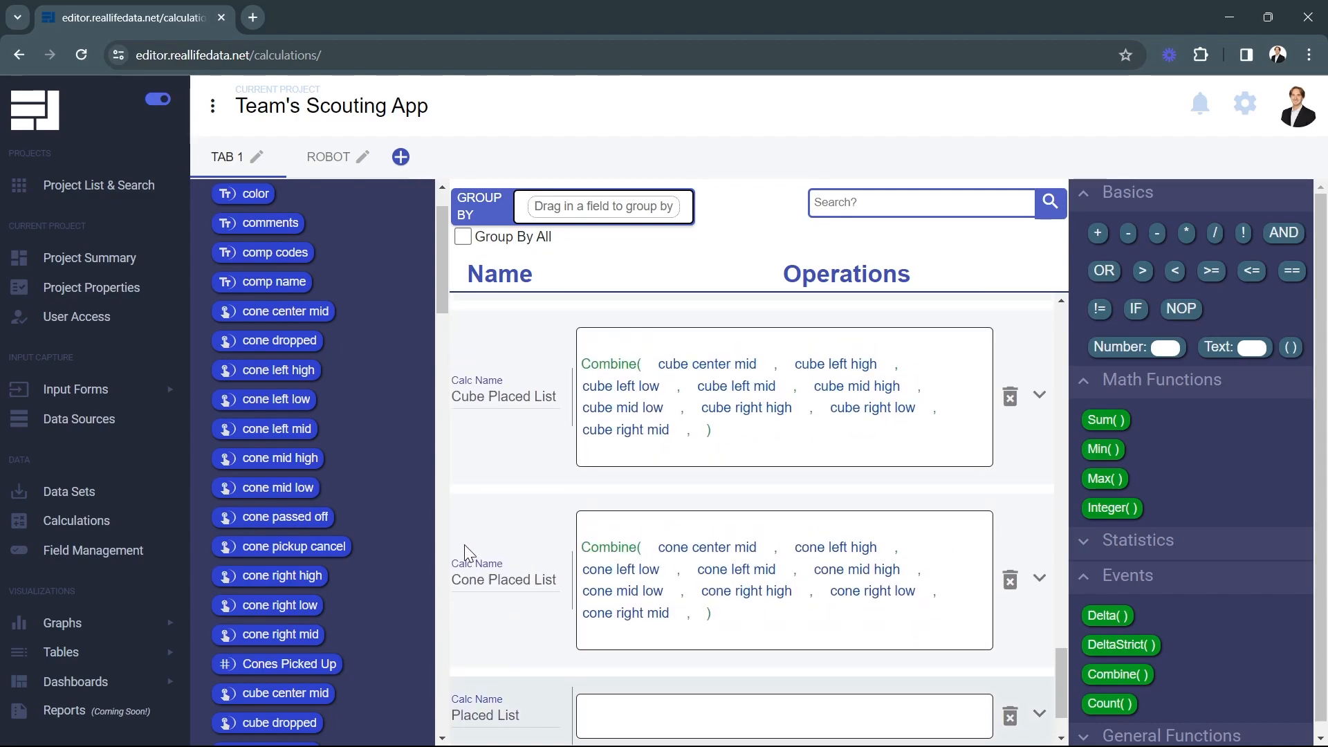
{"action": "mouse_move", "coordinate": [625, 366]}
{"action": "scroll", "coordinate": [526, 595], "scroll_direction": "down", "scroll_amount": 1}
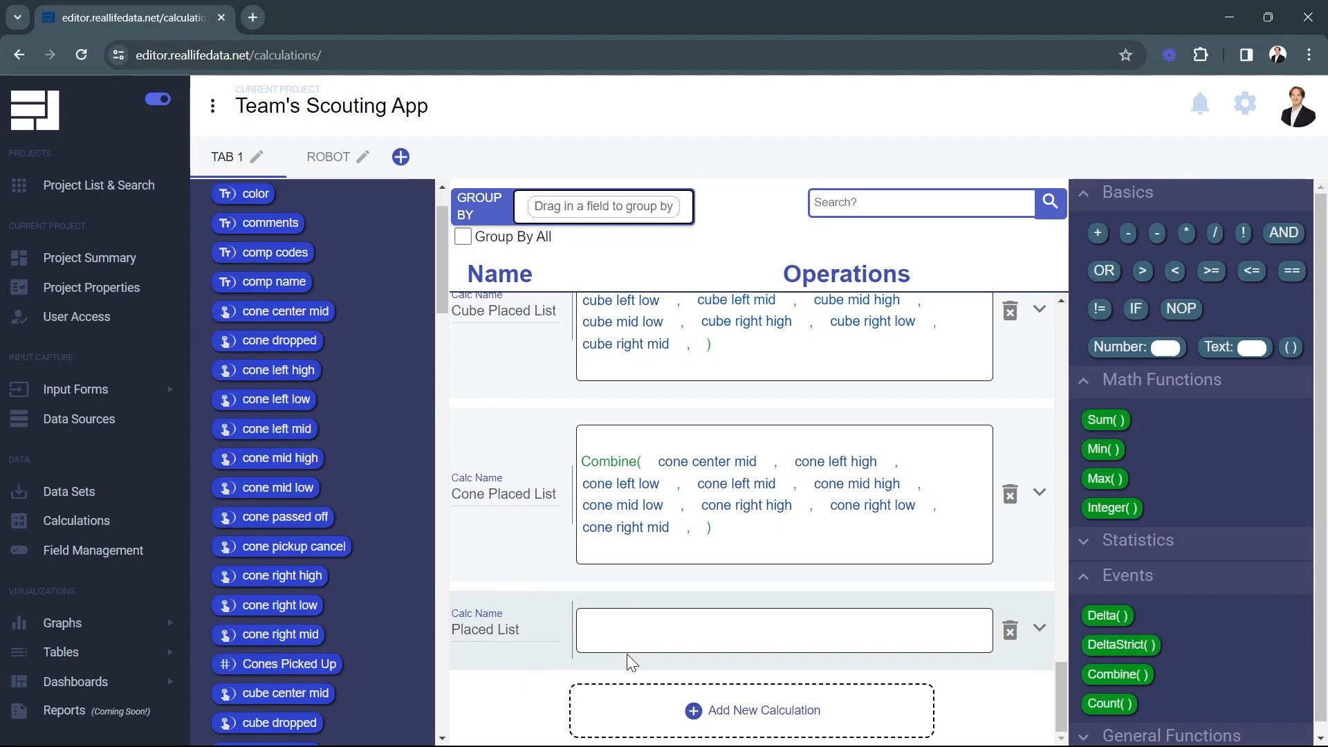
Set Placed List to Combine(Cube Placed List, Cone Placed List)
{"action": "left_click_drag", "start_coordinate": [1117, 675], "coordinate": [611, 647]}
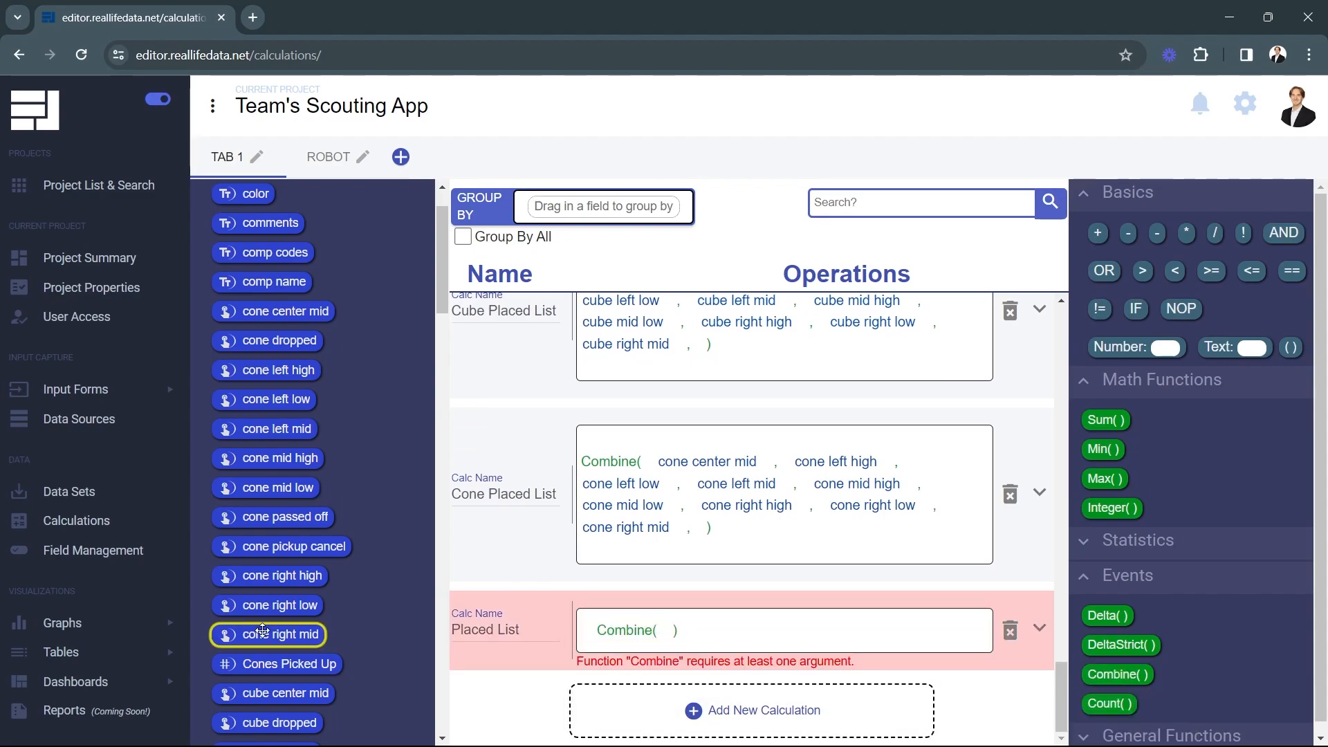
{"action": "scroll", "coordinate": [346, 588], "scroll_direction": "down", "scroll_amount": 15}
{"action": "scroll", "coordinate": [357, 585], "scroll_direction": "down", "scroll_amount": 5}
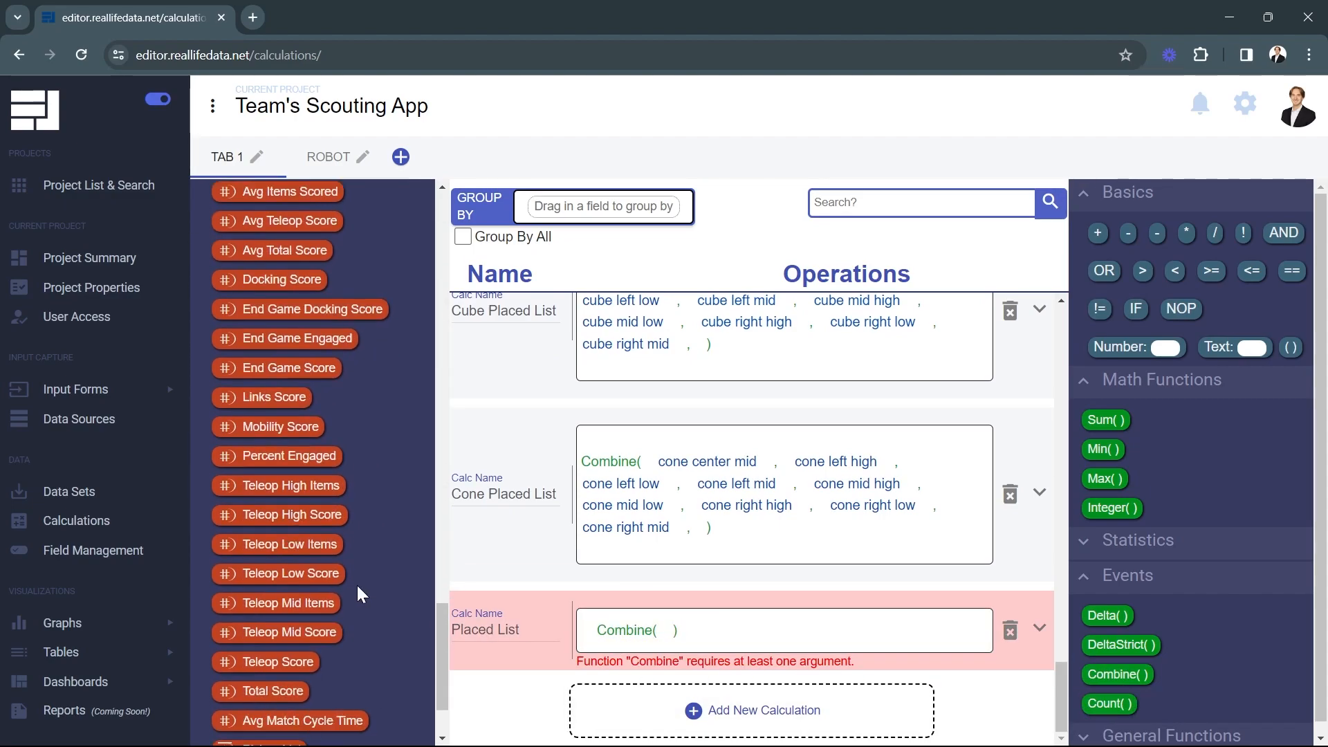
{"action": "left_click_drag", "start_coordinate": [296, 671], "coordinate": [666, 627]}
{"action": "left_click_drag", "start_coordinate": [288, 698], "coordinate": [812, 624]}
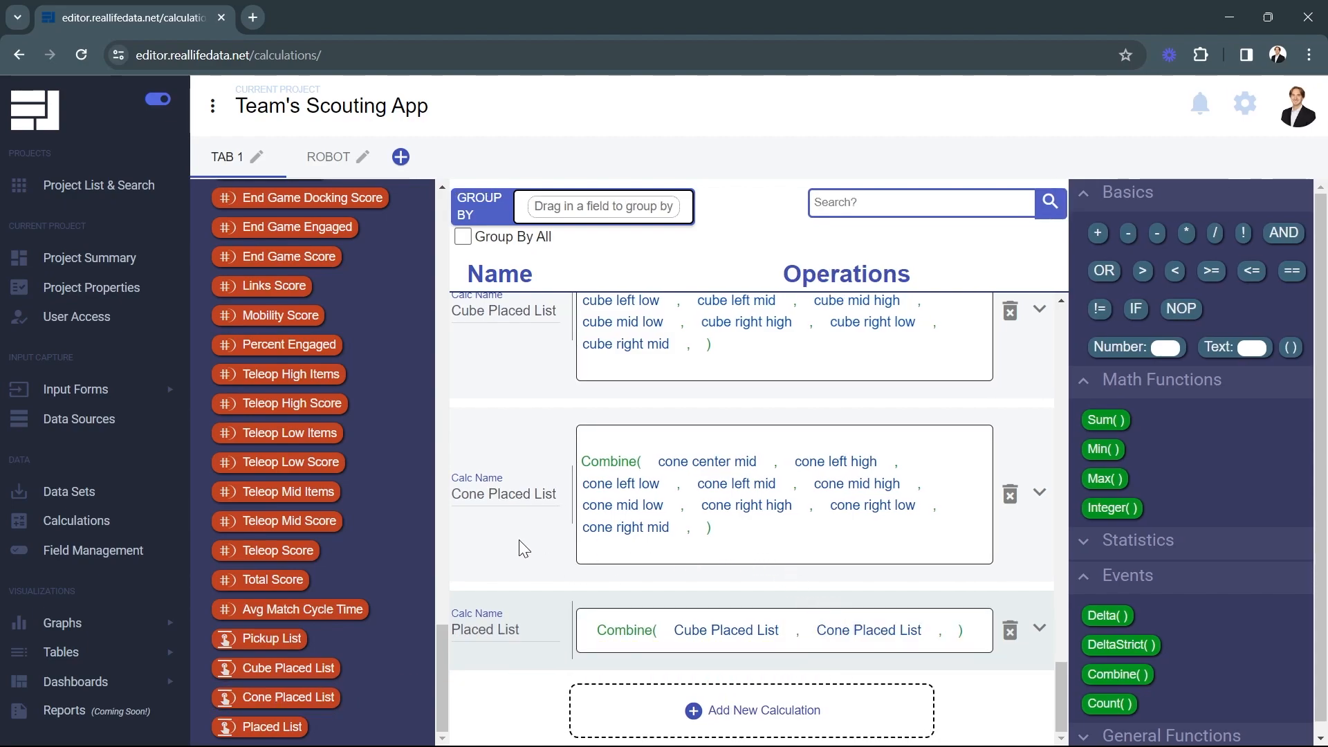
{"action": "scroll", "coordinate": [525, 555], "scroll_direction": "up", "scroll_amount": 4}
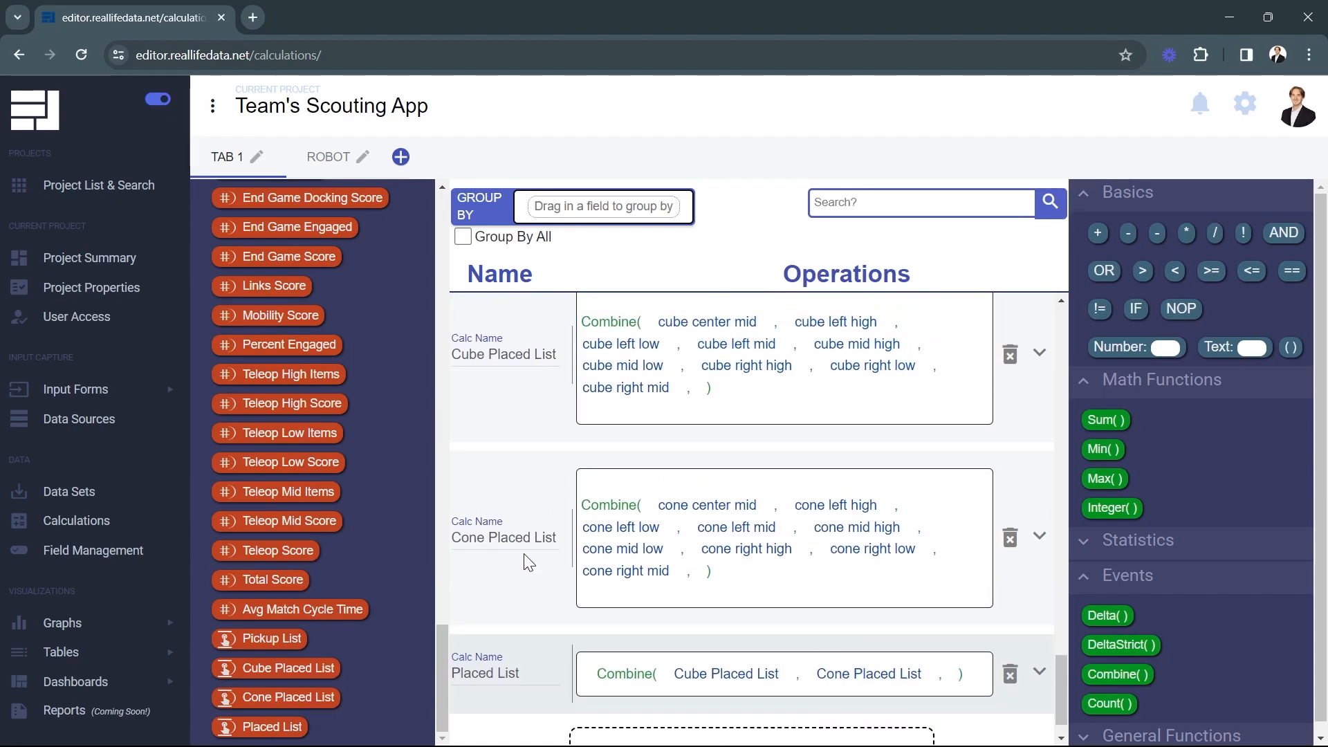
{"action": "scroll", "coordinate": [512, 487], "scroll_direction": "down", "scroll_amount": 4}
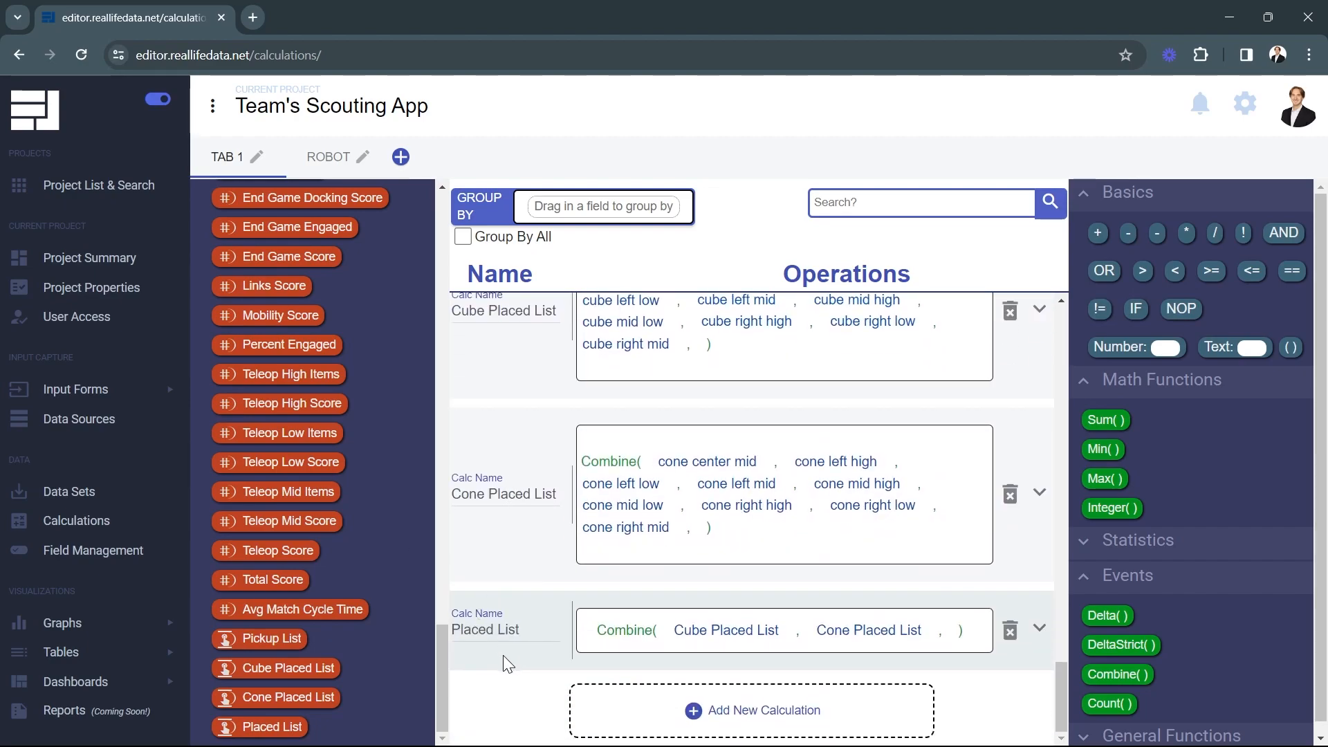
{"action": "scroll", "coordinate": [547, 571], "scroll_direction": "up", "scroll_amount": 5}
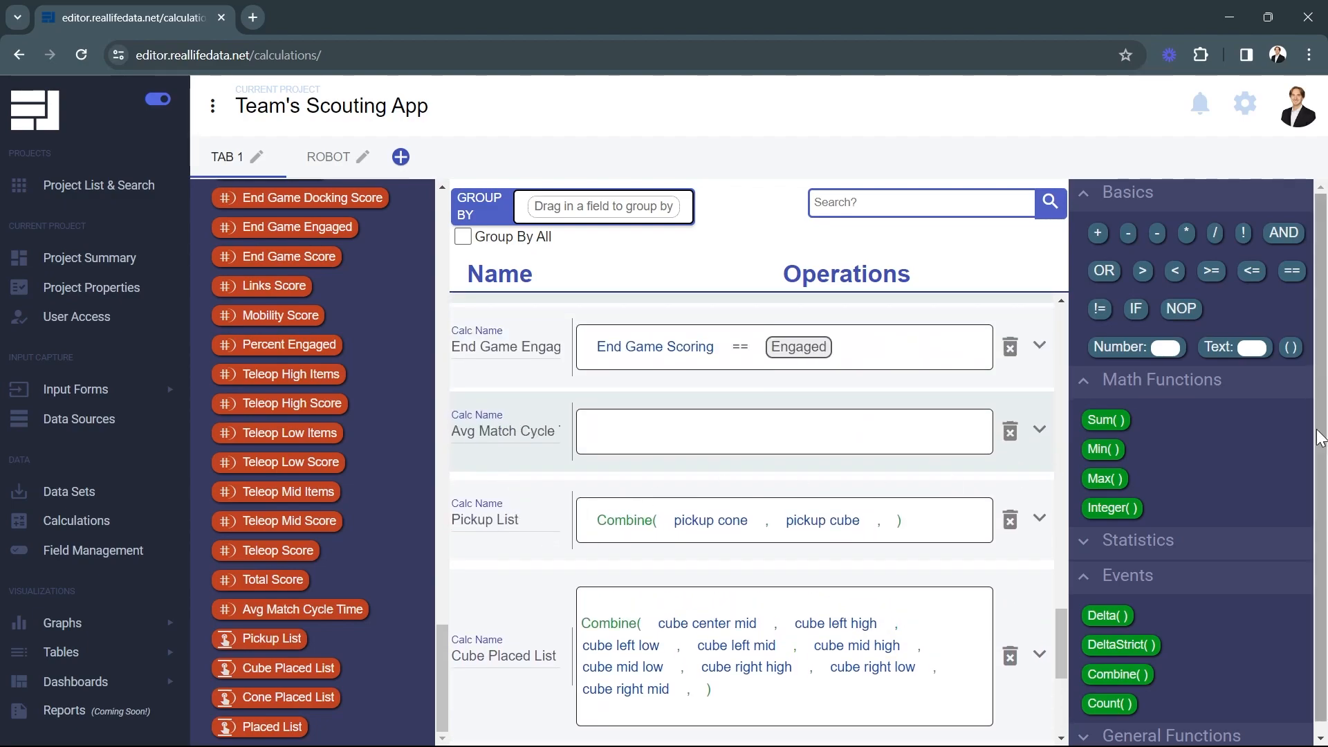
Make Avg Match Cycle Time an Average function with a nested Delta
{"action": "left_click", "coordinate": [1138, 546]}
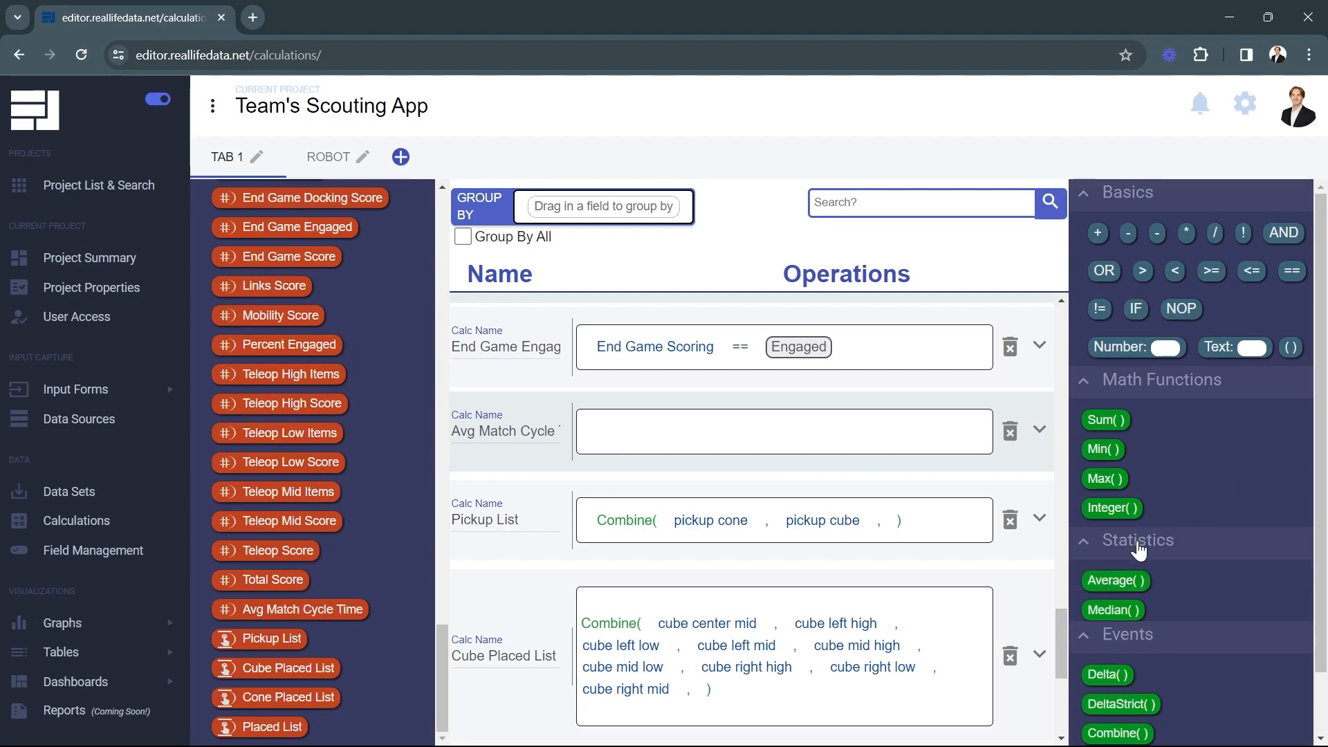
{"action": "left_click_drag", "start_coordinate": [1118, 581], "coordinate": [688, 422]}
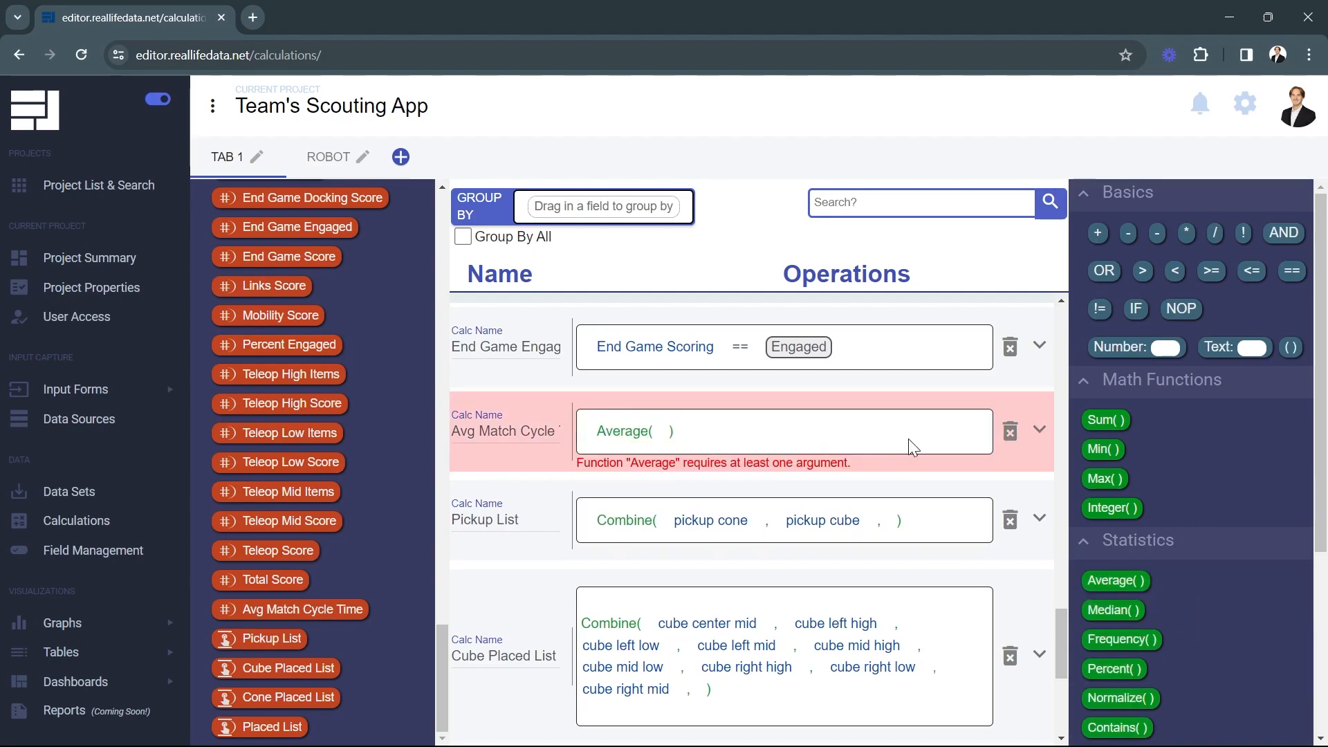
{"action": "scroll", "coordinate": [1169, 485], "scroll_direction": "down", "scroll_amount": 1}
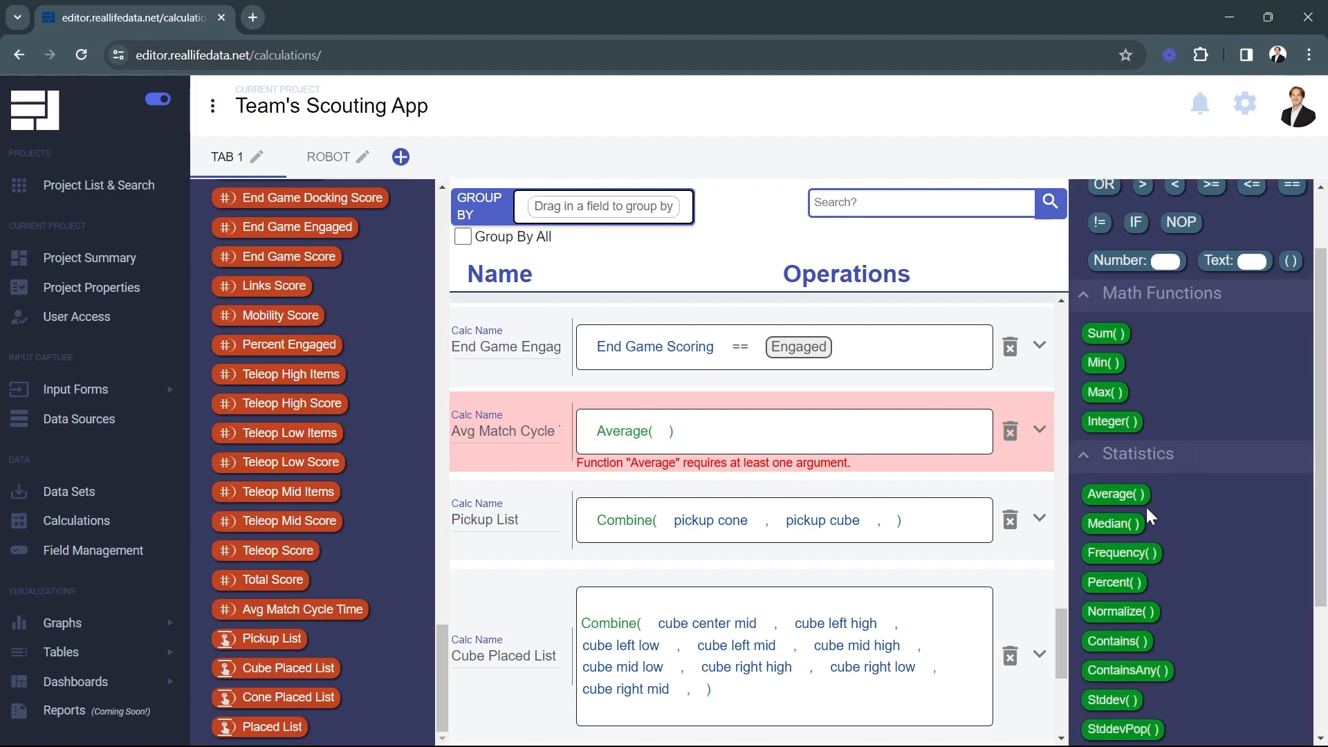
{"action": "scroll", "coordinate": [1181, 579], "scroll_direction": "down", "scroll_amount": 2}
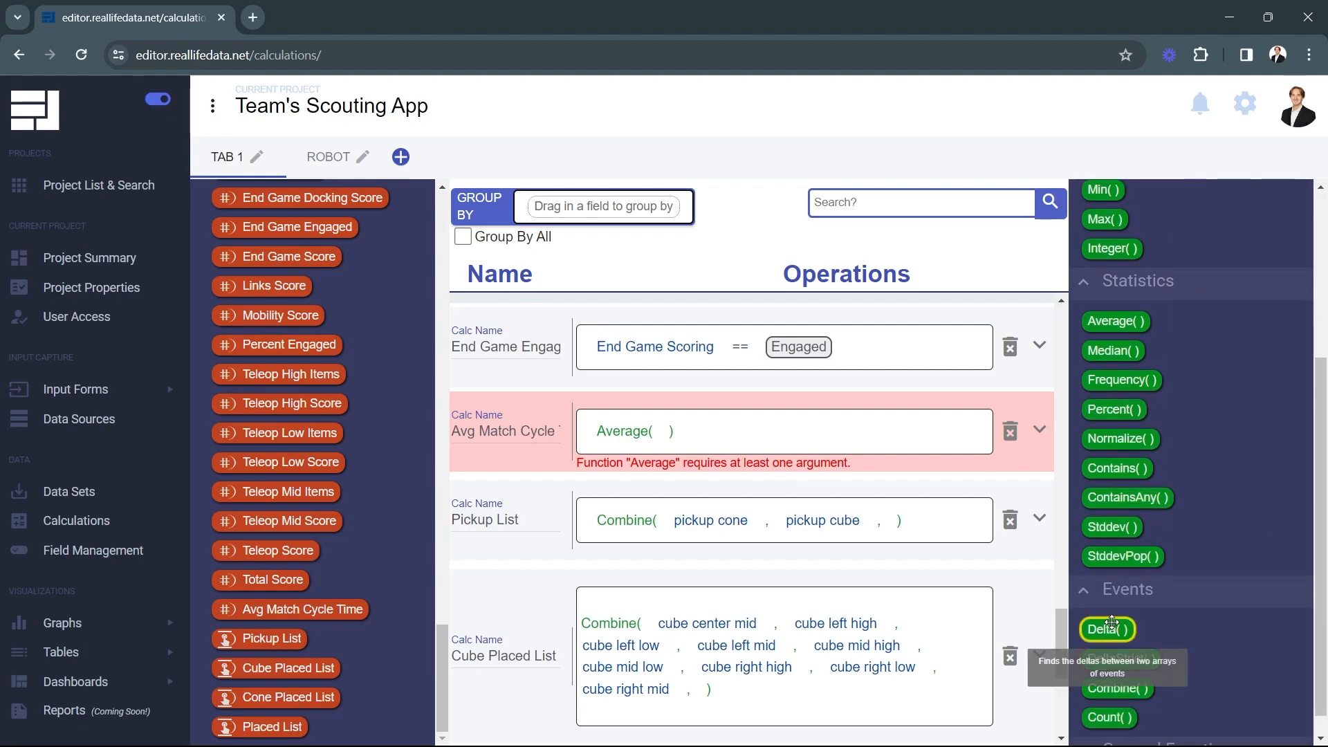
{"action": "left_click_drag", "start_coordinate": [1107, 629], "coordinate": [687, 432]}
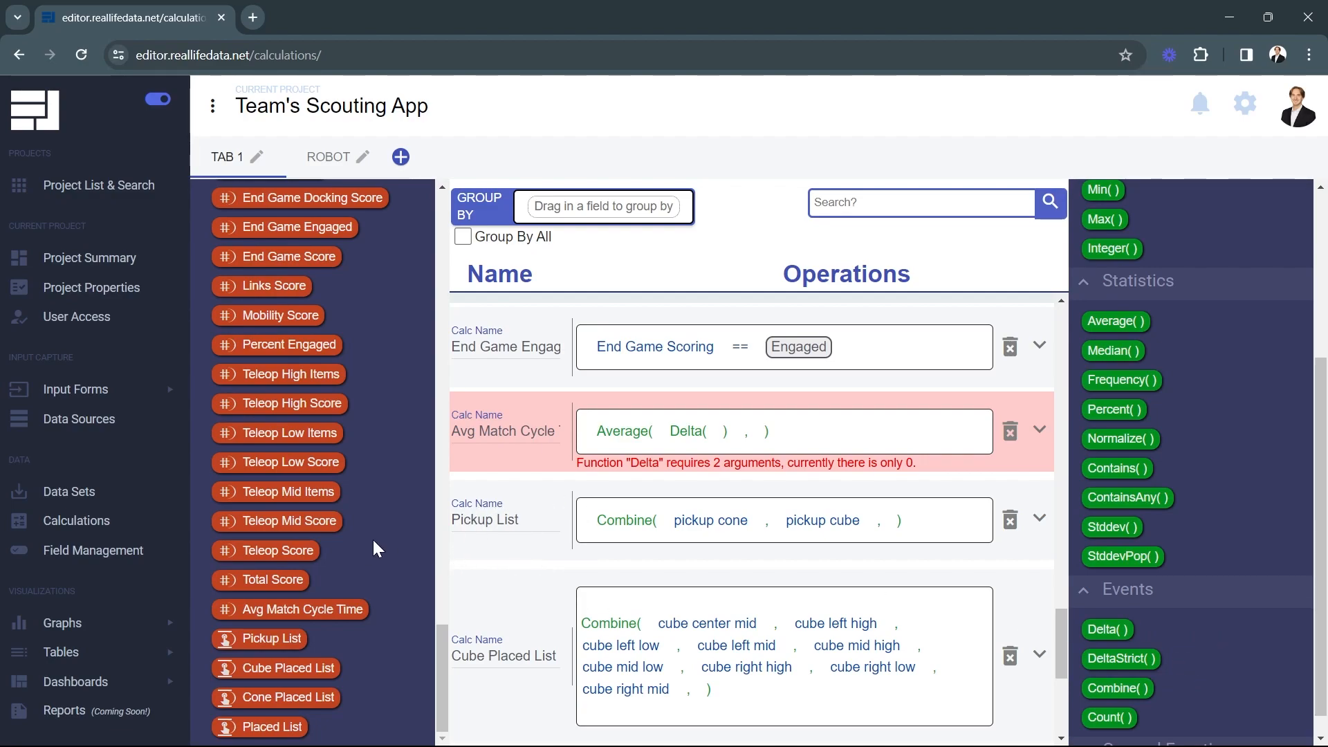
Use Pickup List and Placed List as the Delta inputs, then open the Tables overview
{"action": "left_click_drag", "start_coordinate": [277, 640], "coordinate": [389, 585]}
{"action": "left_click_drag", "start_coordinate": [711, 425], "coordinate": [711, 427]}
{"action": "scroll", "coordinate": [566, 480], "scroll_direction": "down", "scroll_amount": 5}
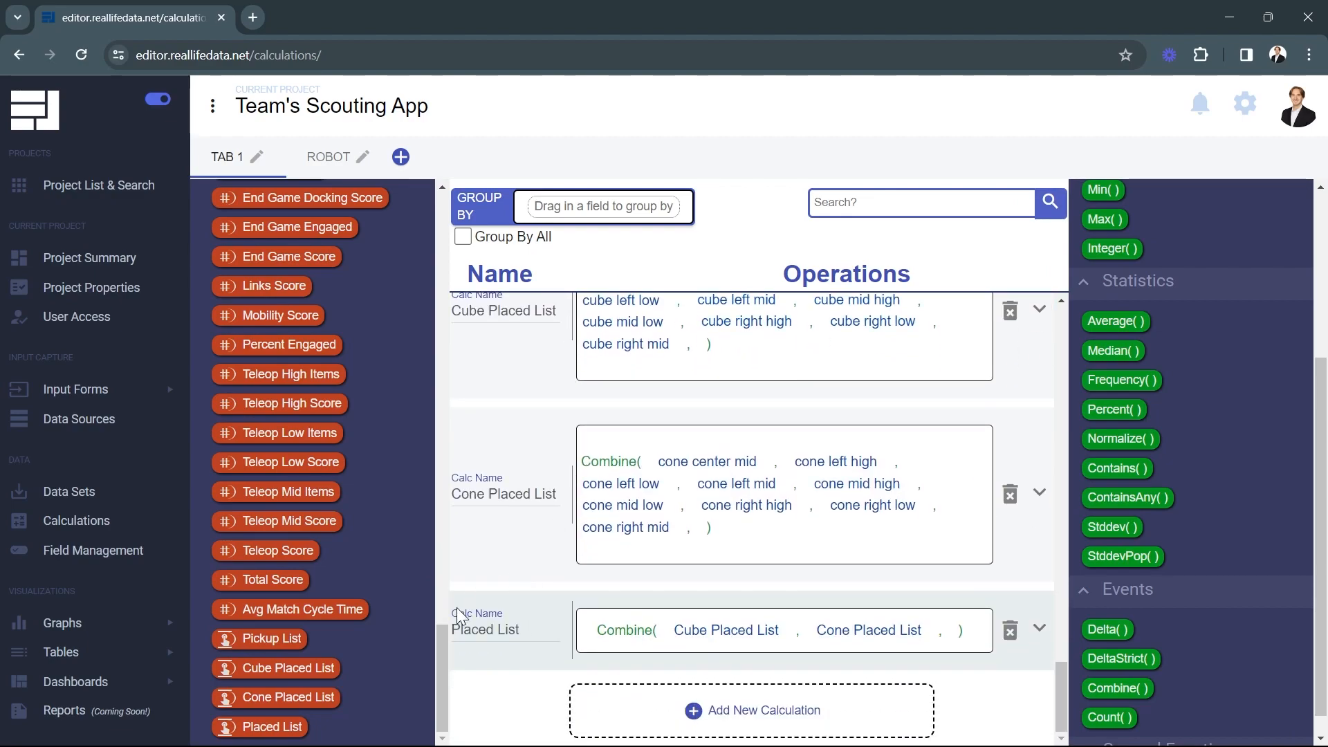
{"action": "scroll", "coordinate": [543, 589], "scroll_direction": "up", "scroll_amount": 5}
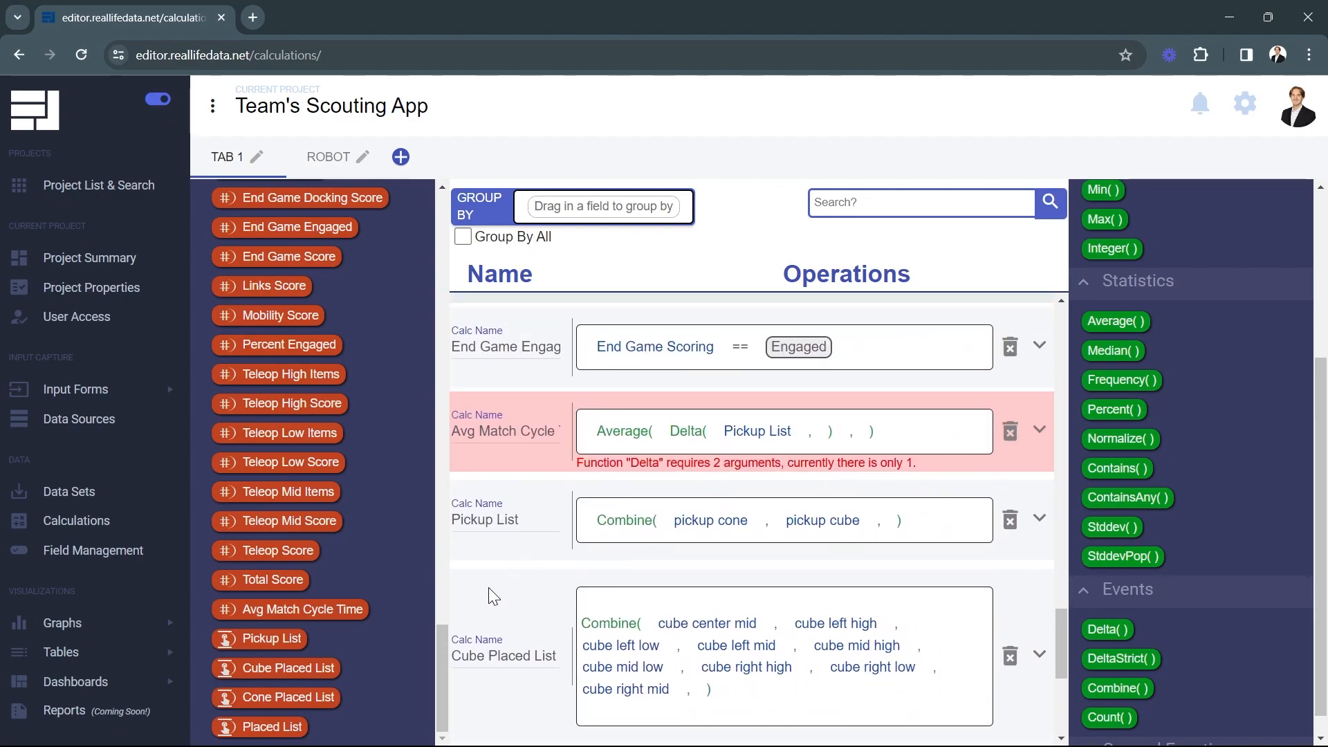
{"action": "left_click_drag", "start_coordinate": [301, 726], "coordinate": [817, 425]}
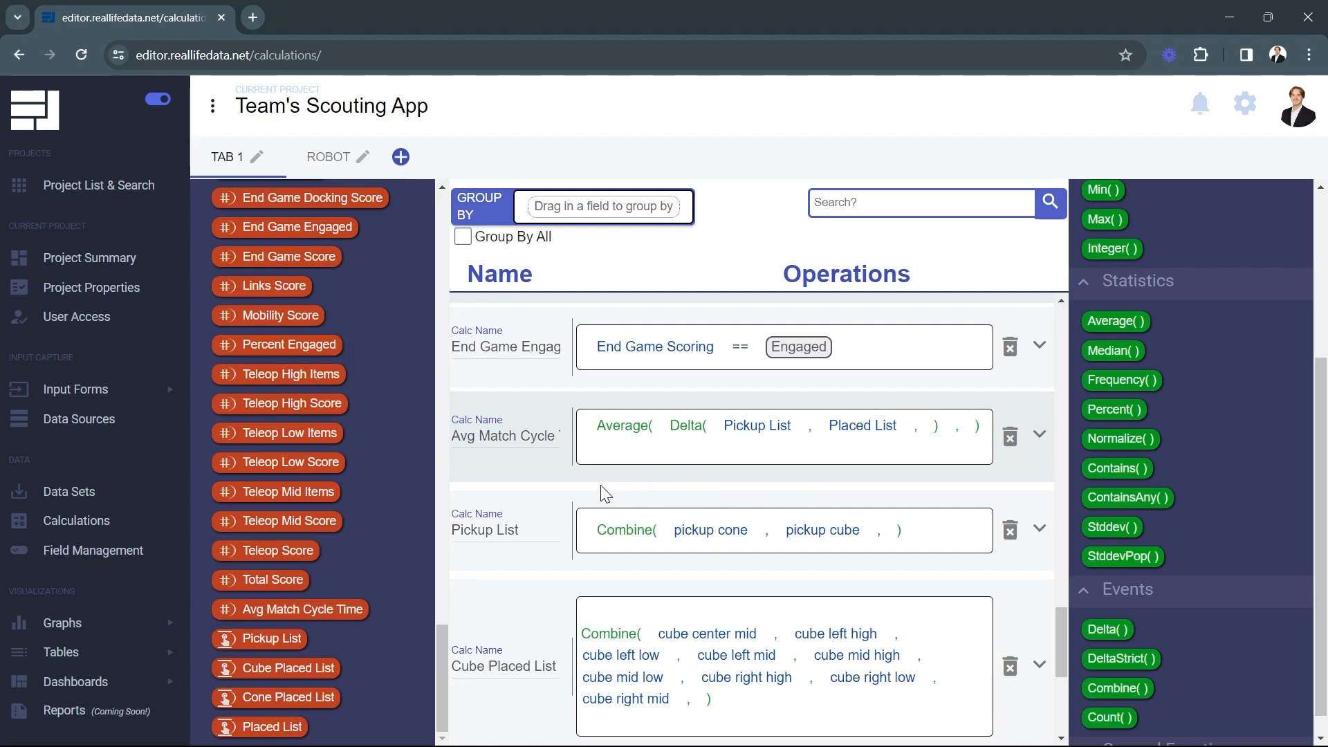
{"action": "left_click", "coordinate": [132, 652]}
{"action": "left_click", "coordinate": [83, 688]}
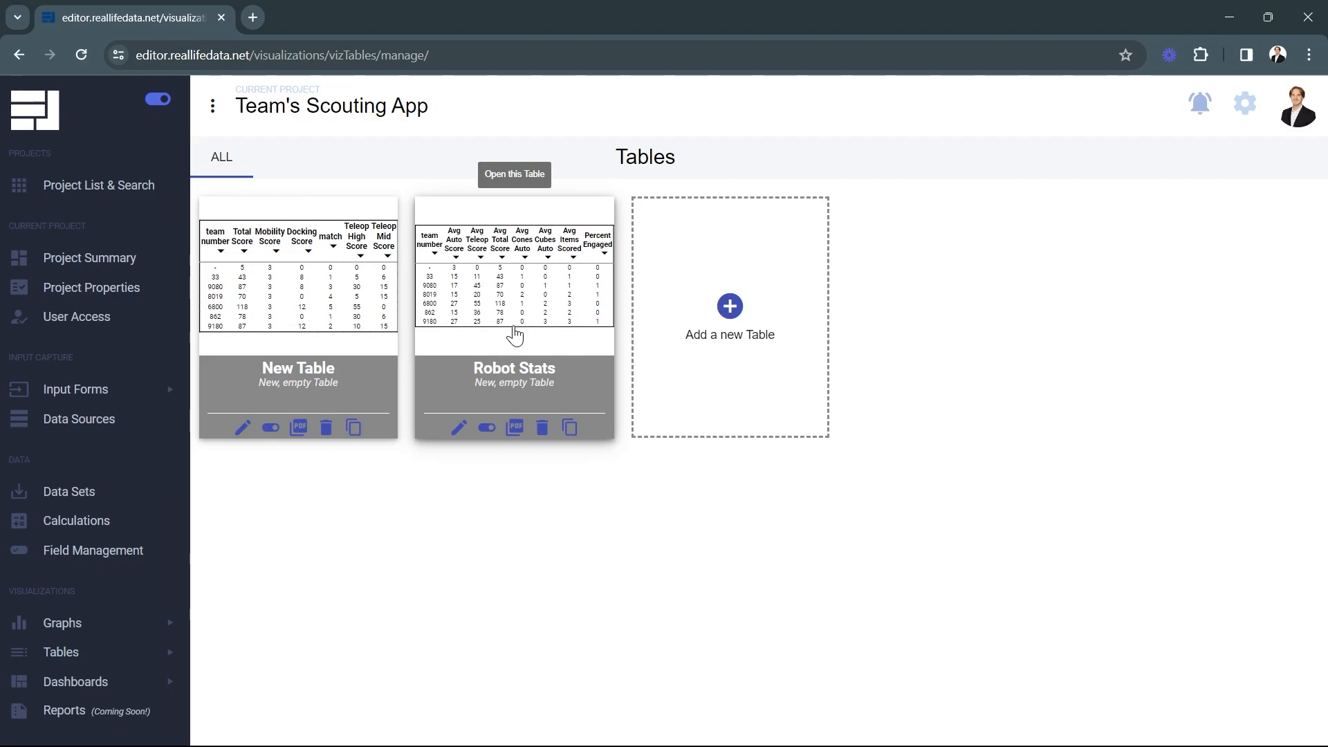
Add the Avg Match Cycle Time calculated field to New Table right after team number
{"action": "left_click", "coordinate": [313, 318]}
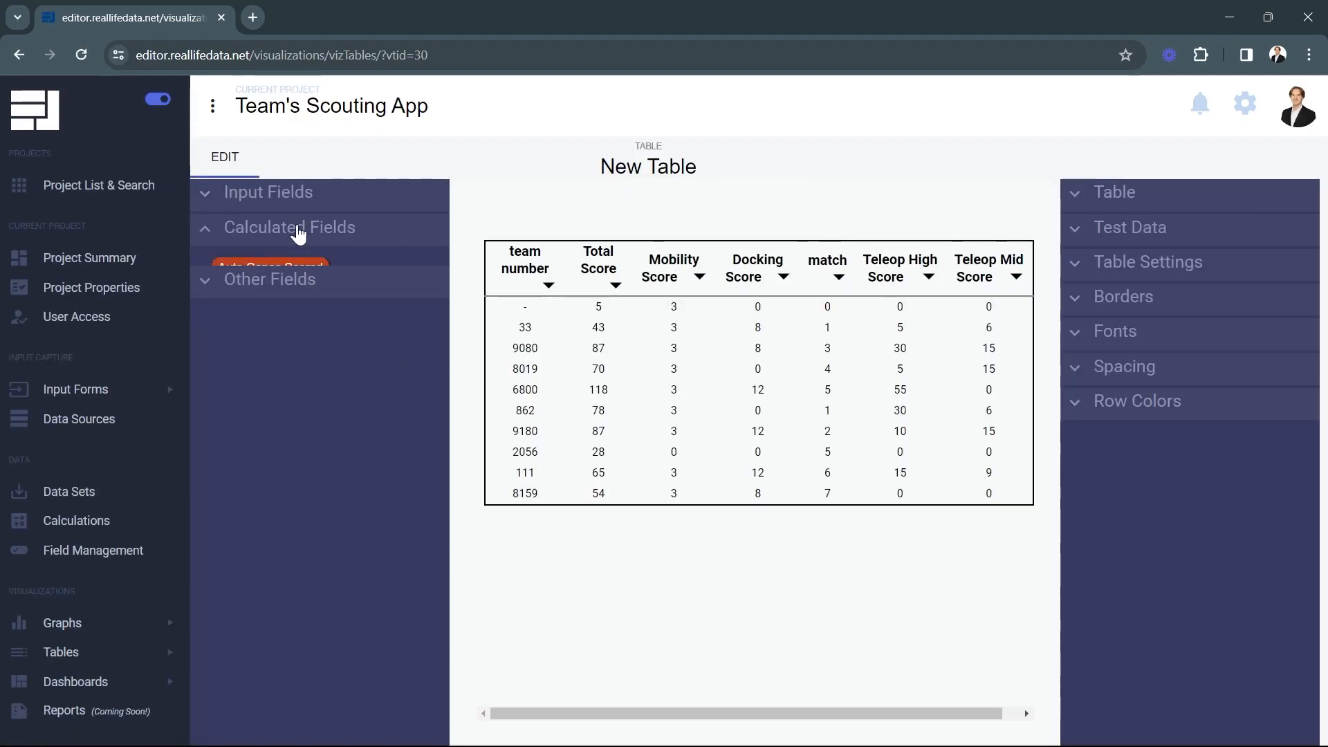
{"action": "left_click", "coordinate": [300, 231]}
{"action": "scroll", "coordinate": [354, 443], "scroll_direction": "down", "scroll_amount": 8}
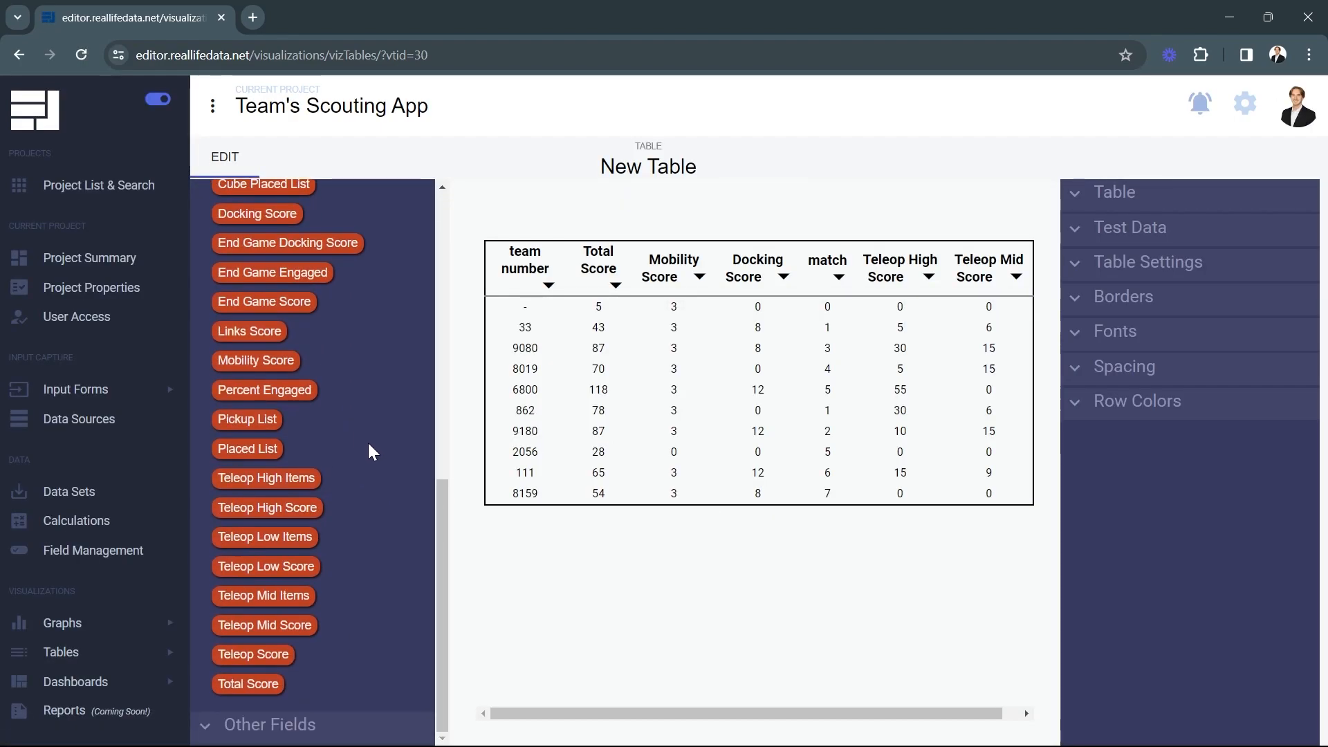
{"action": "scroll", "coordinate": [373, 470], "scroll_direction": "up", "scroll_amount": 3}
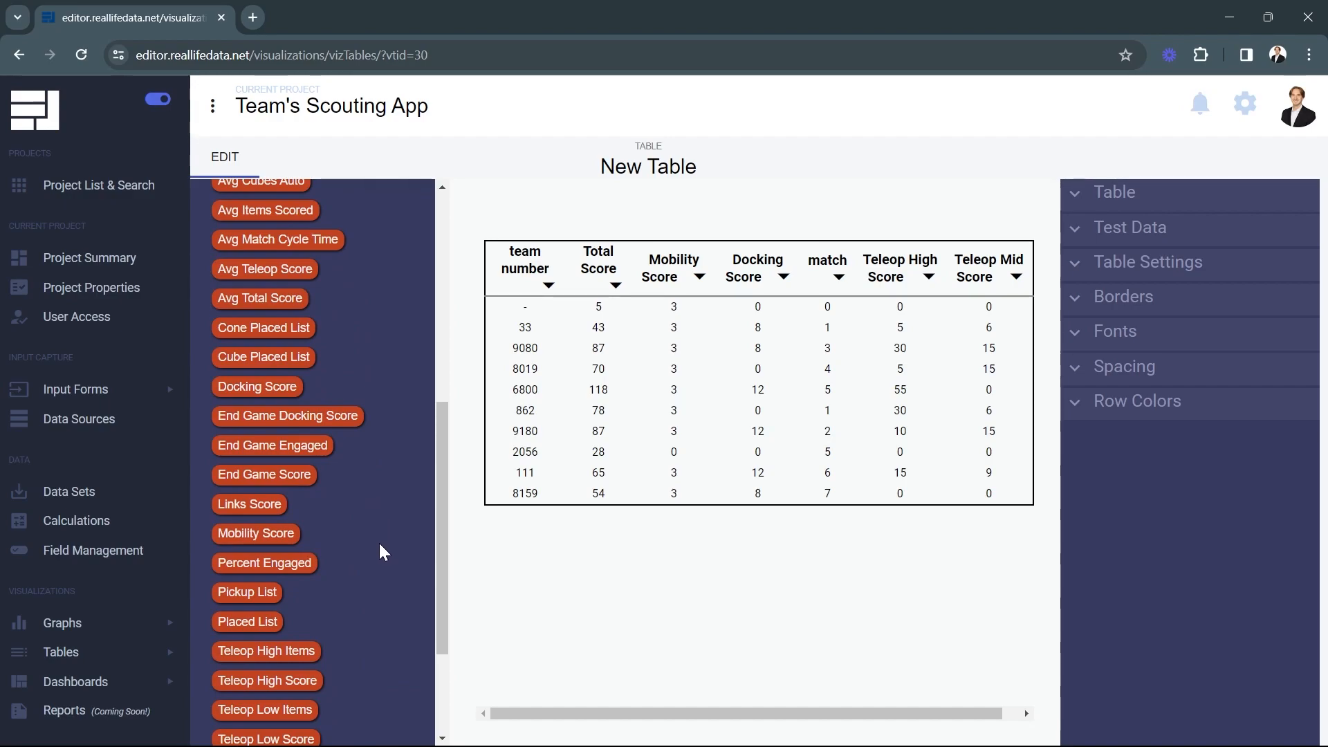
{"action": "scroll", "coordinate": [394, 578], "scroll_direction": "up", "scroll_amount": 3}
{"action": "left_click_drag", "start_coordinate": [277, 413], "coordinate": [567, 410]}
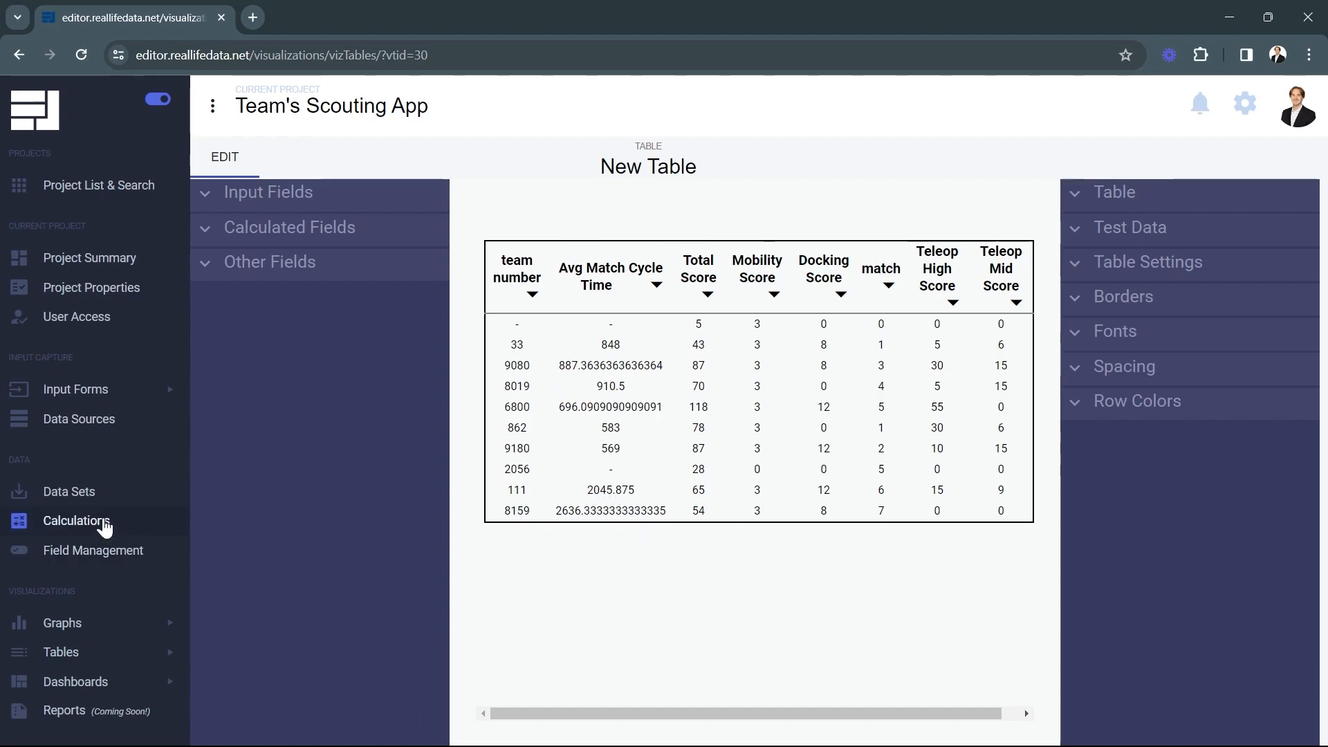
Append ' / 1000' to the Avg Match Cycle Time formula, then return to Tables > Manage
{"action": "left_click", "coordinate": [104, 527]}
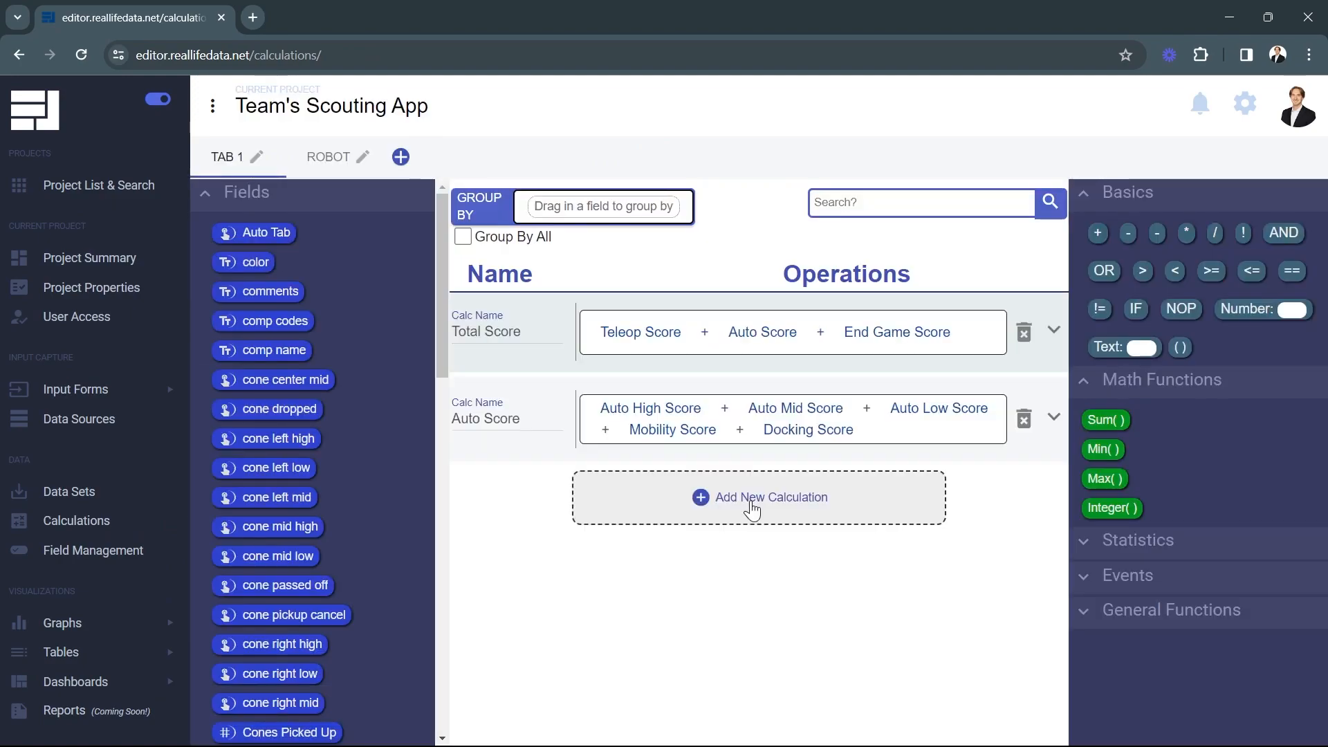
{"action": "scroll", "coordinate": [540, 435], "scroll_direction": "down", "scroll_amount": 20}
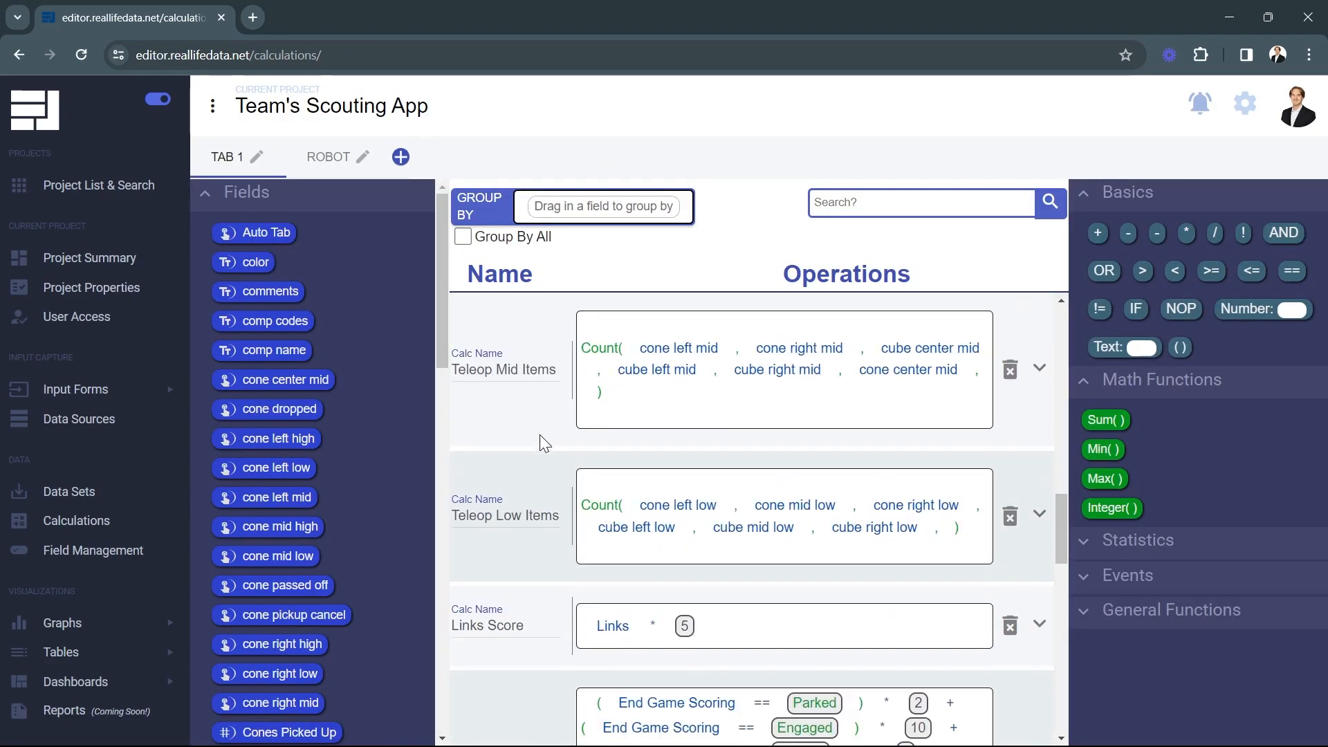
{"action": "scroll", "coordinate": [540, 435], "scroll_direction": "down", "scroll_amount": 6}
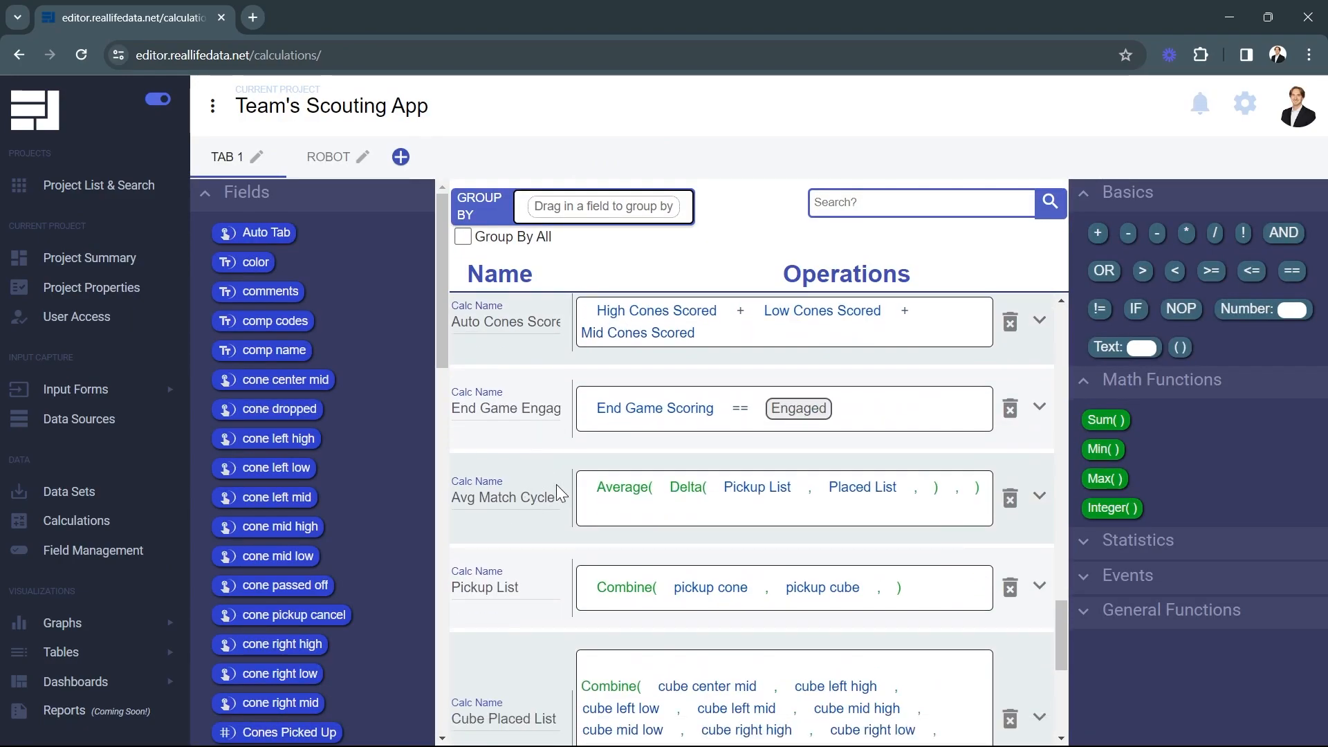
{"action": "left_click_drag", "start_coordinate": [1216, 235], "coordinate": [588, 512]}
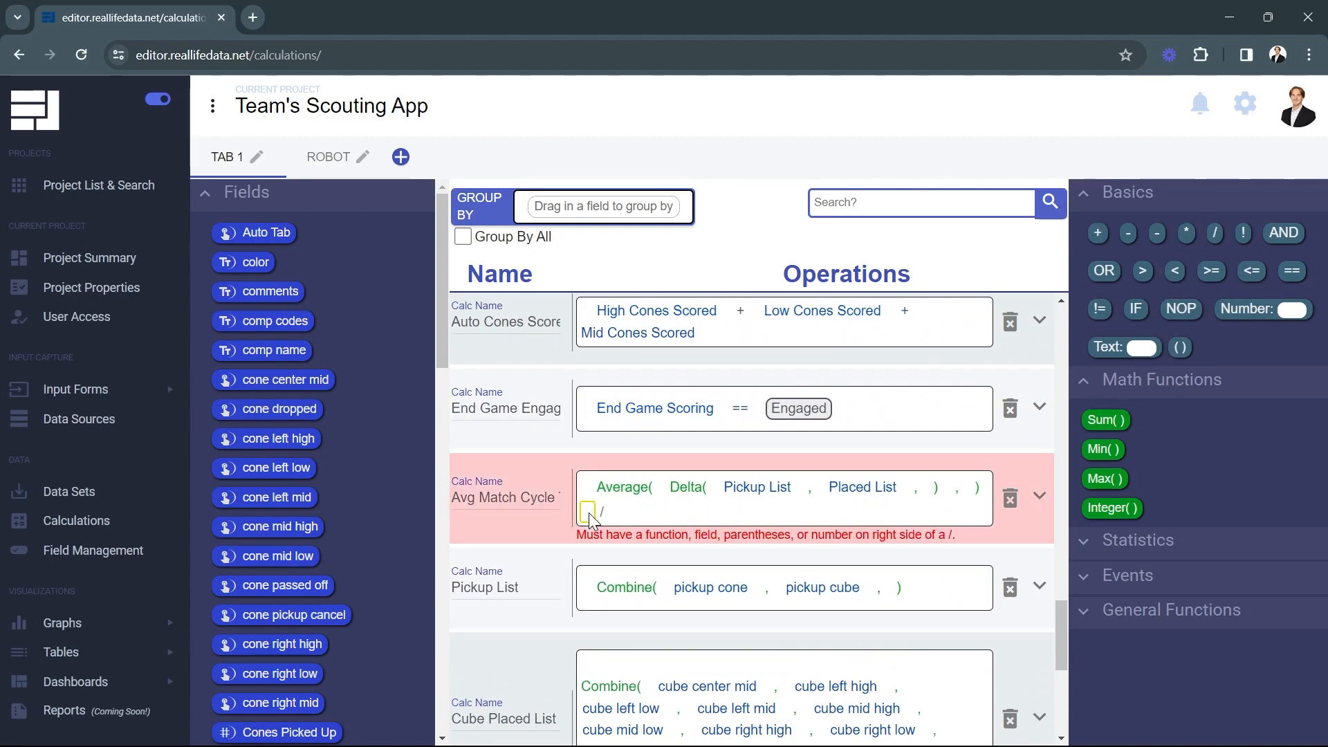
{"action": "left_click_drag", "start_coordinate": [1251, 309], "coordinate": [618, 517]}
{"action": "type", "text": "1000"}
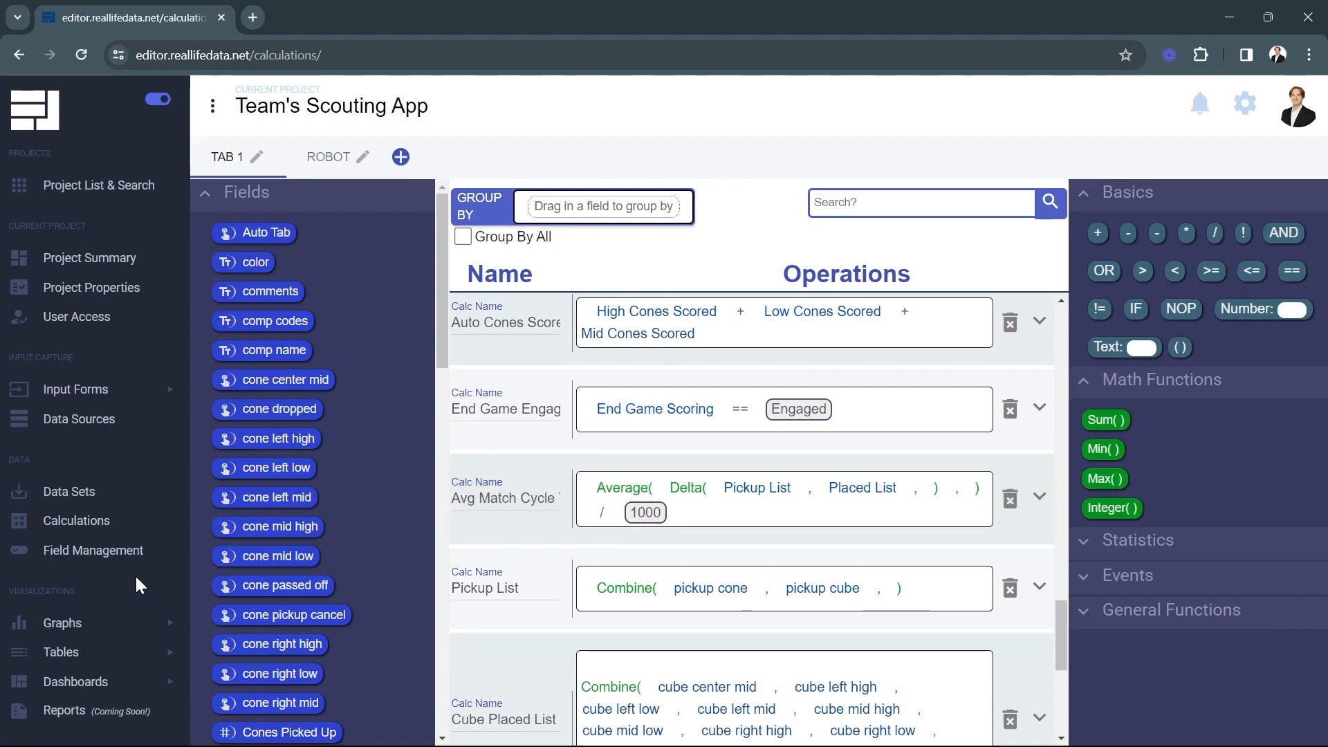
{"action": "left_click", "coordinate": [83, 652]}
{"action": "left_click", "coordinate": [76, 674]}
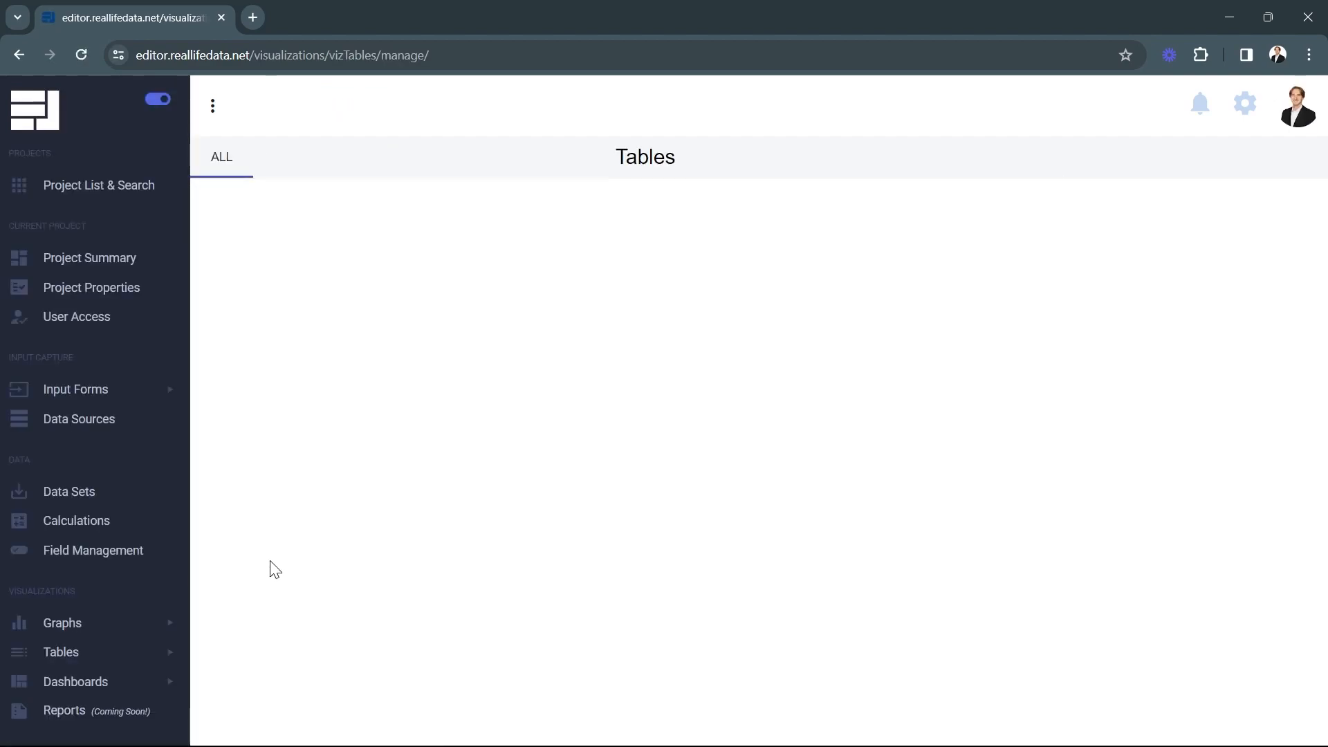
Check that New Table's Avg Match Cycle Time shows 0.848 and 0.583, then return to Calculations
{"action": "left_click", "coordinate": [317, 258]}
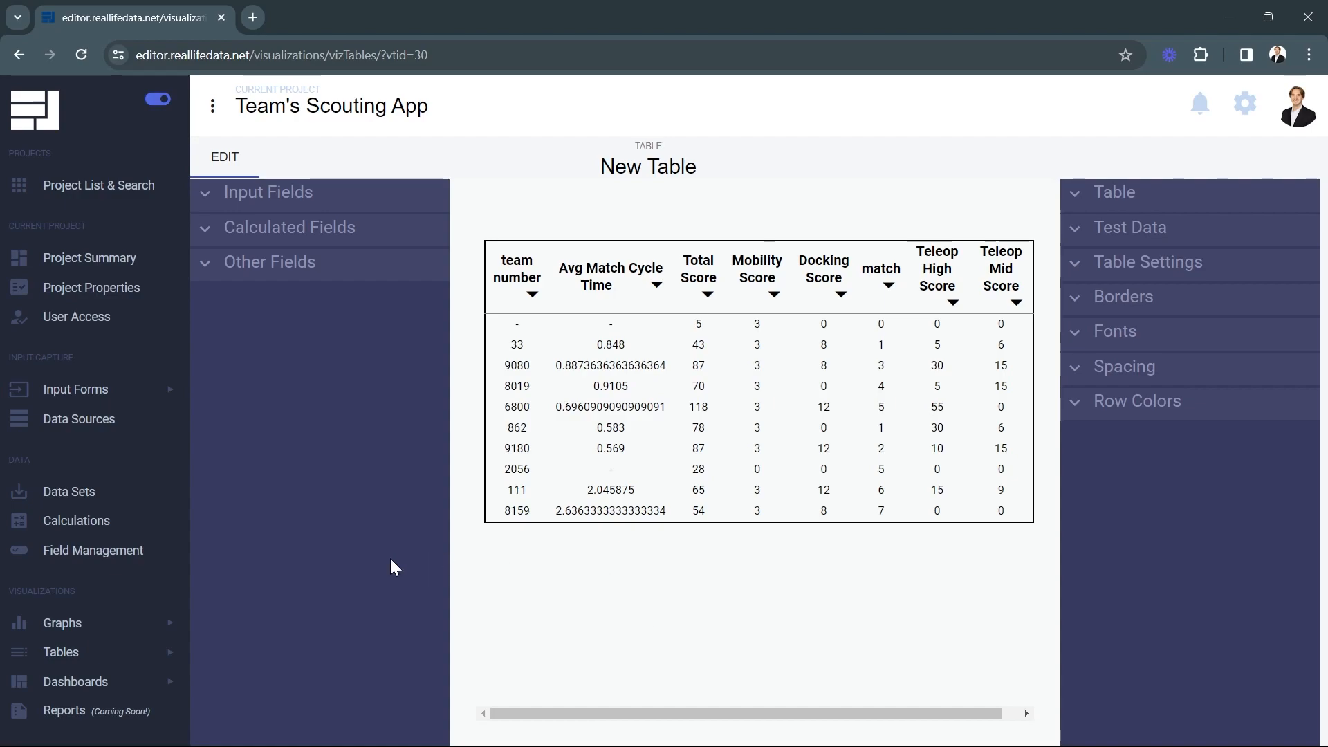
{"action": "left_click", "coordinate": [143, 529]}
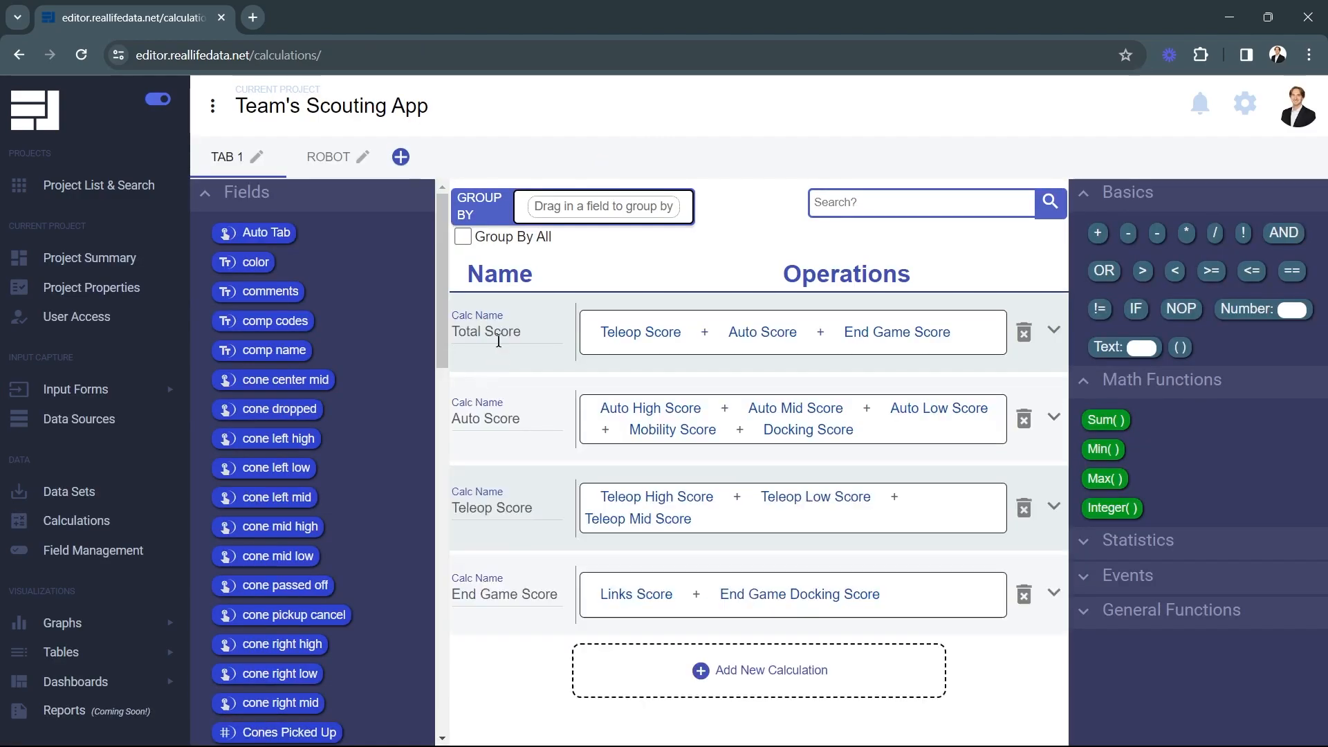
Add a new calculation on the ROBOT tab named 'Avg Robot Cycle Time'
{"action": "left_click", "coordinate": [337, 153]}
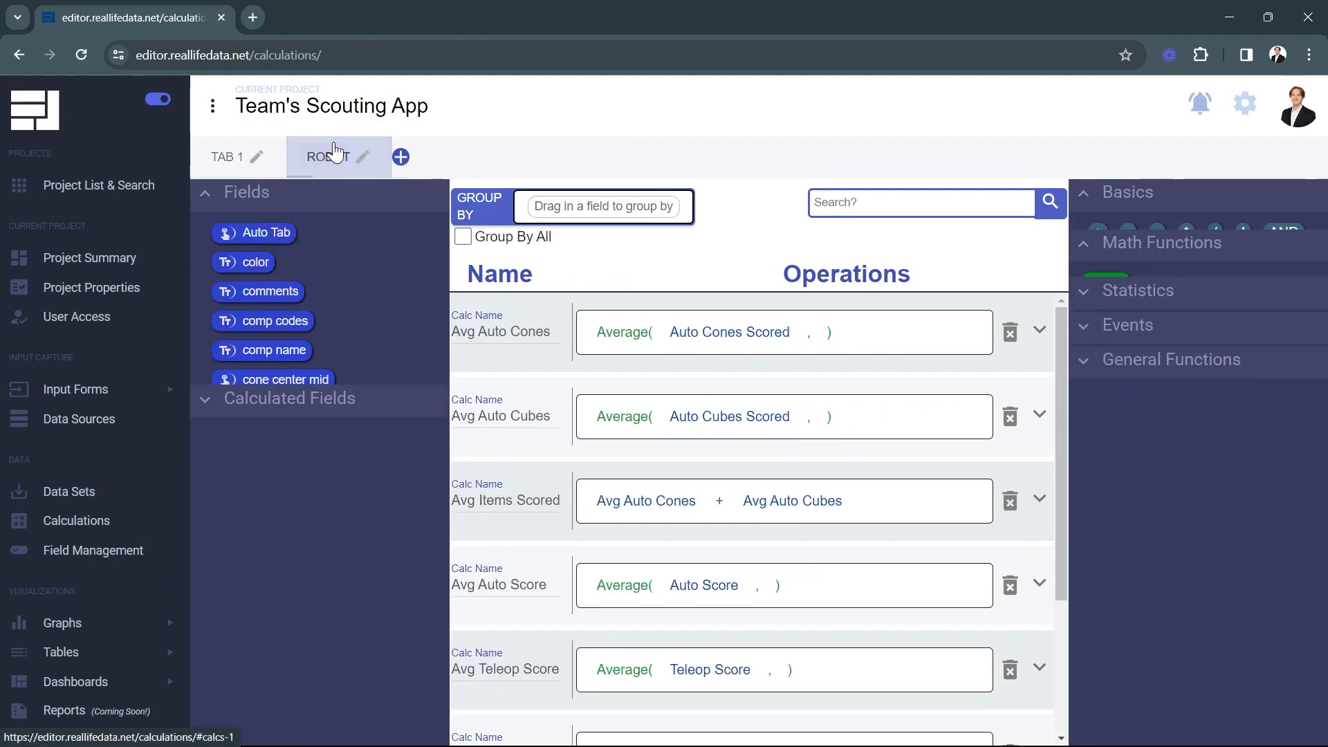
{"action": "scroll", "coordinate": [529, 373], "scroll_direction": "down", "scroll_amount": 3}
{"action": "left_click", "coordinate": [616, 712]}
{"action": "left_click", "coordinate": [530, 632]}
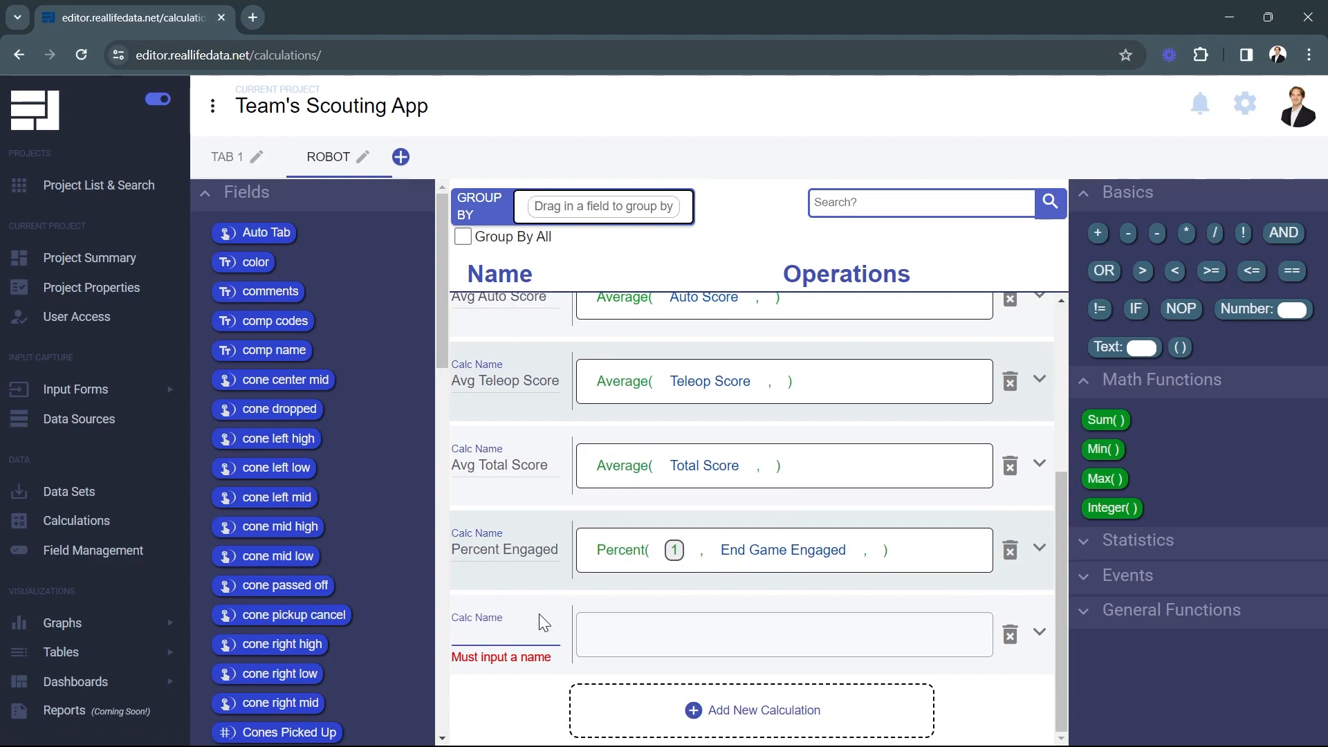
{"action": "type", "text": "Avg Cyc"}
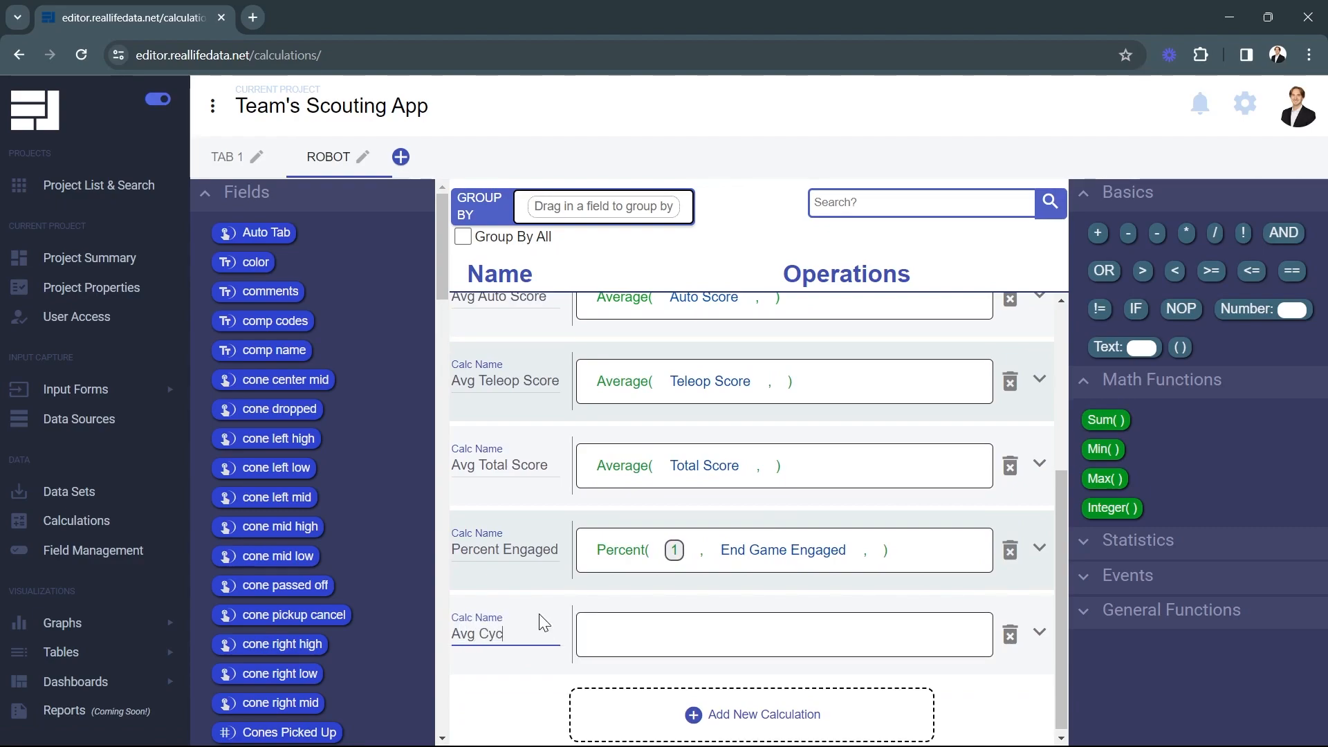
{"action": "type", "text": "le Time"}
{"action": "left_click", "coordinate": [480, 634]}
{"action": "type", "text": "Robot"}
Define Avg Robot Cycle Time as Average() of the Avg Match Cycle Time field
{"action": "left_click", "coordinate": [1137, 549]}
{"action": "left_click_drag", "start_coordinate": [1114, 580], "coordinate": [648, 641]}
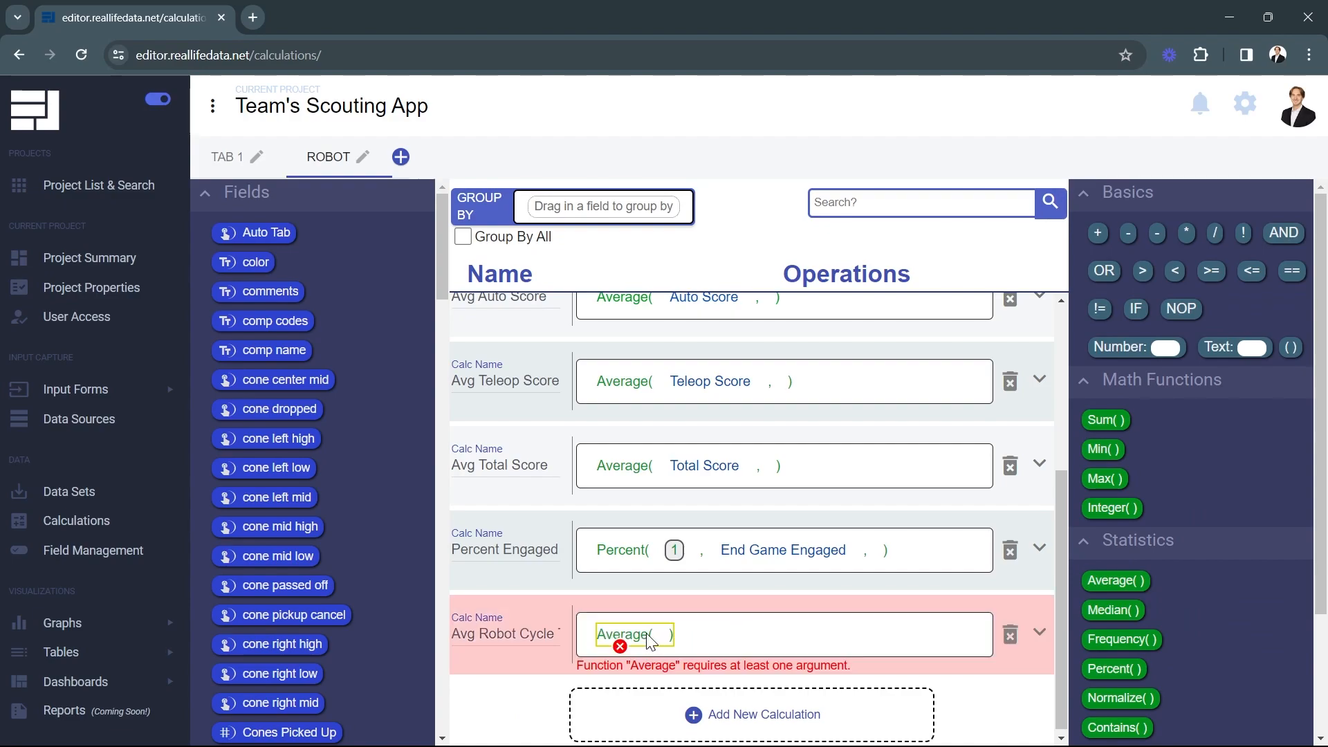
{"action": "scroll", "coordinate": [321, 571], "scroll_direction": "down", "scroll_amount": 15}
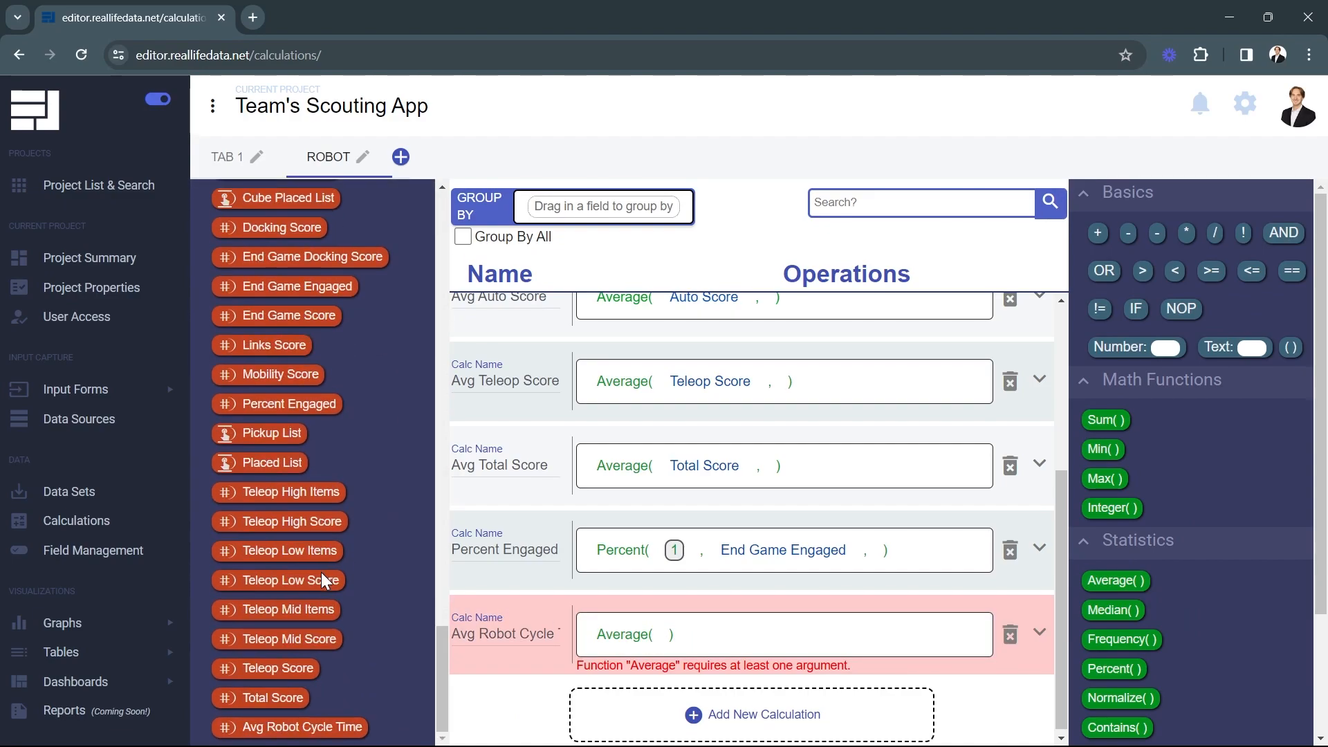
{"action": "left_click_drag", "start_coordinate": [302, 726], "coordinate": [627, 644]}
{"action": "scroll", "coordinate": [358, 472], "scroll_direction": "up", "scroll_amount": 5}
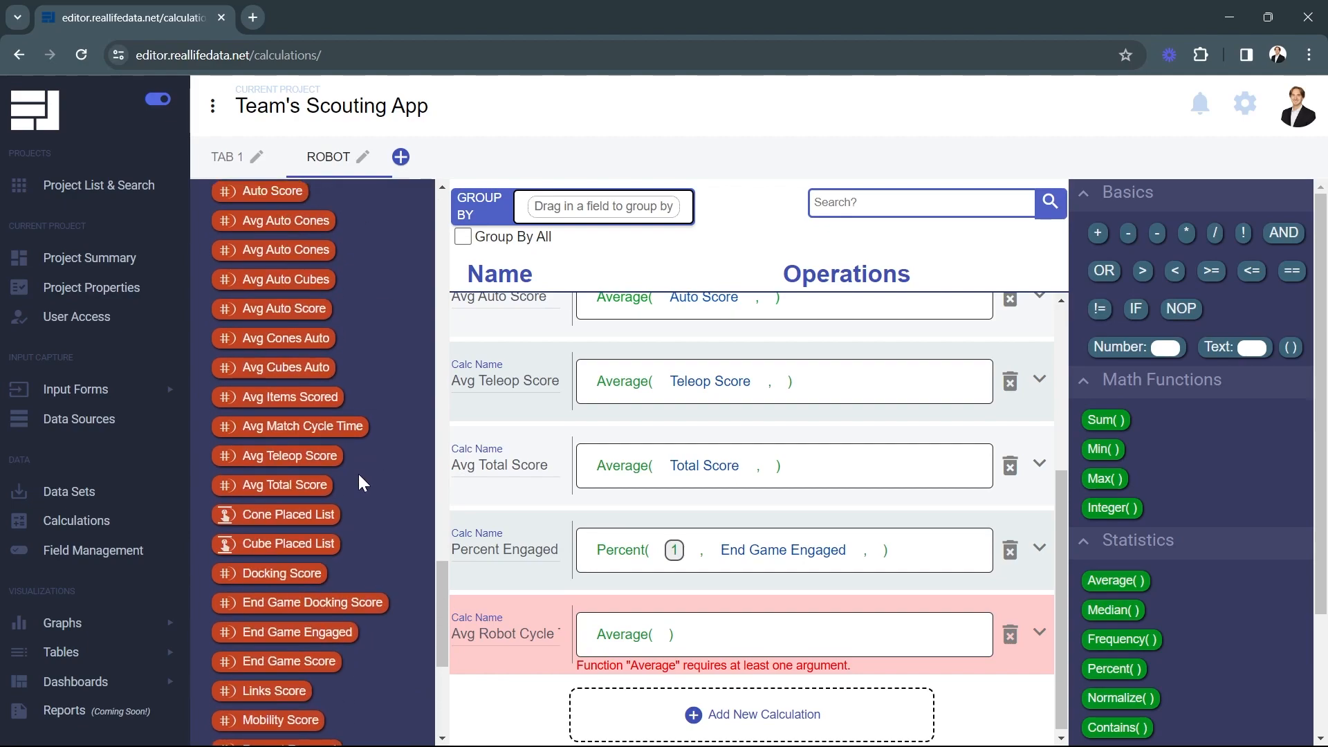
{"action": "left_click_drag", "start_coordinate": [325, 426], "coordinate": [668, 642]}
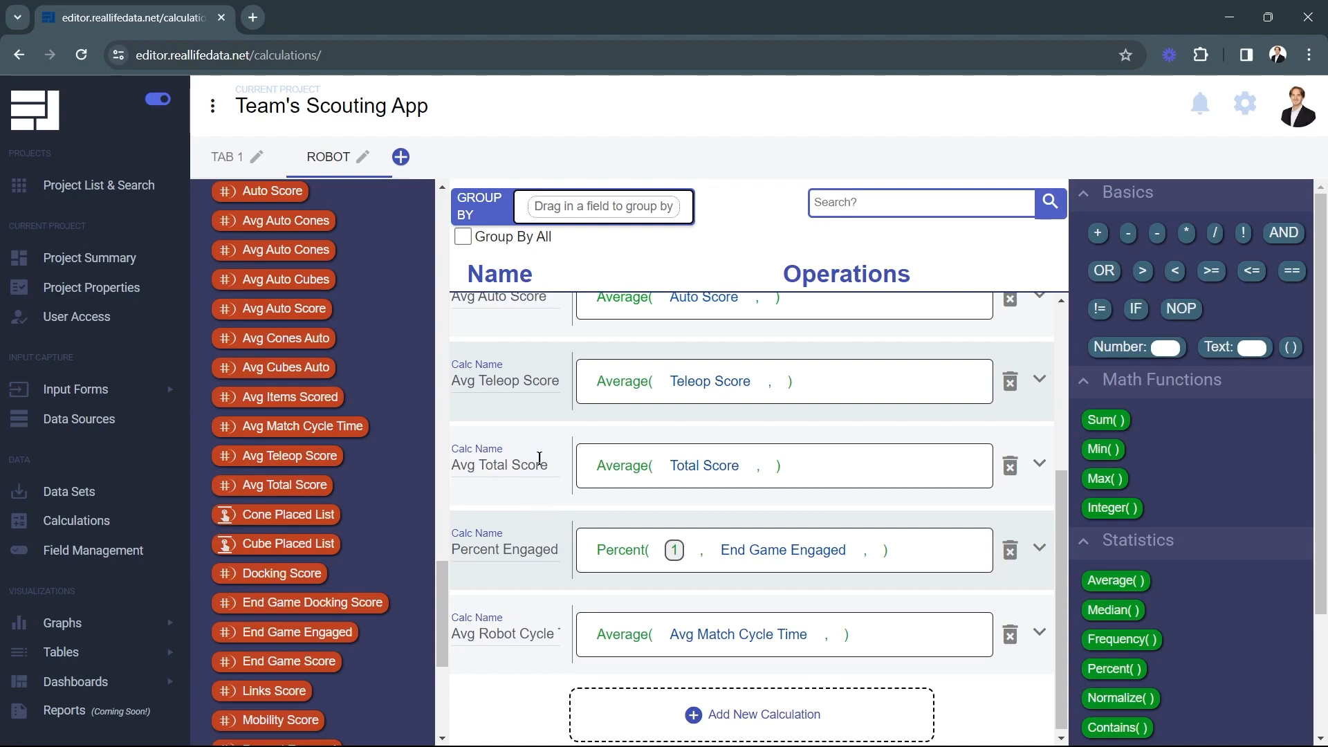
Add a new TAB 1 calculation named 'Total Score Performance'
{"action": "left_click", "coordinate": [222, 152]}
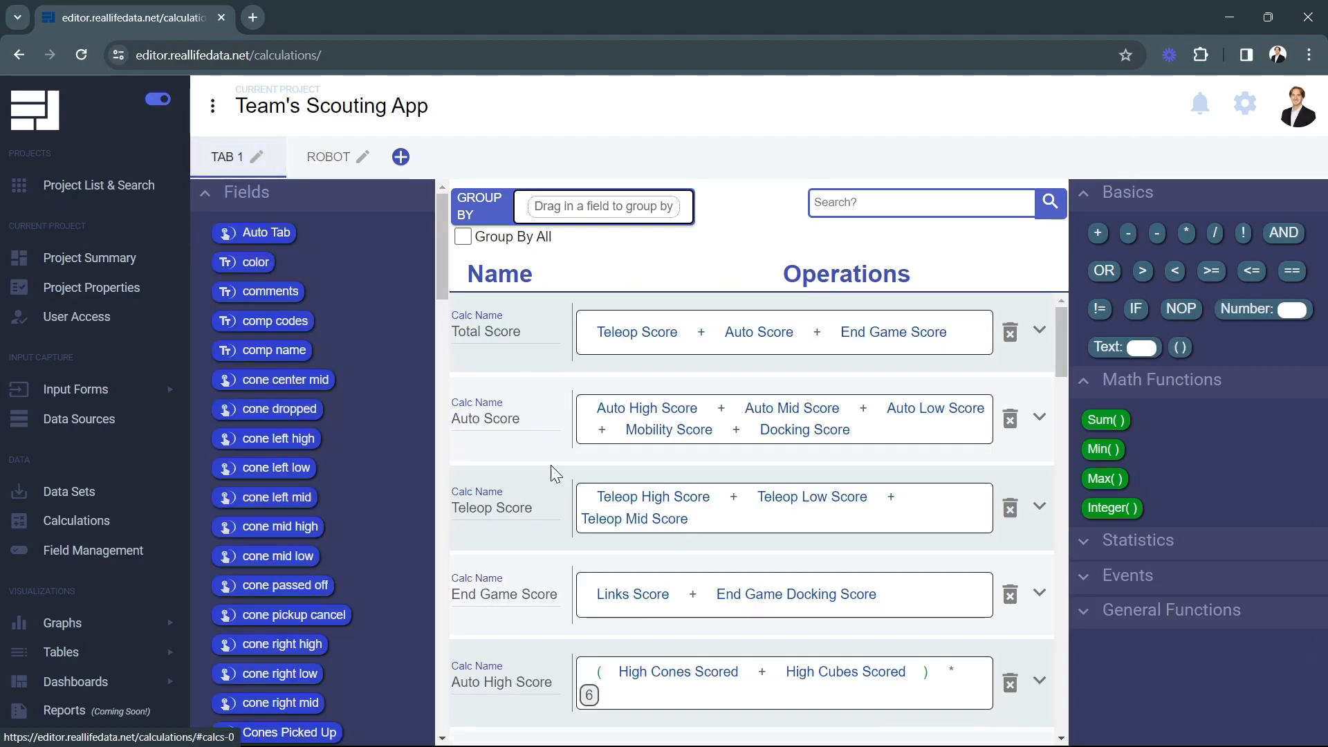
{"action": "scroll", "coordinate": [564, 561], "scroll_direction": "down", "scroll_amount": 5}
{"action": "scroll", "coordinate": [558, 559], "scroll_direction": "down", "scroll_amount": 10}
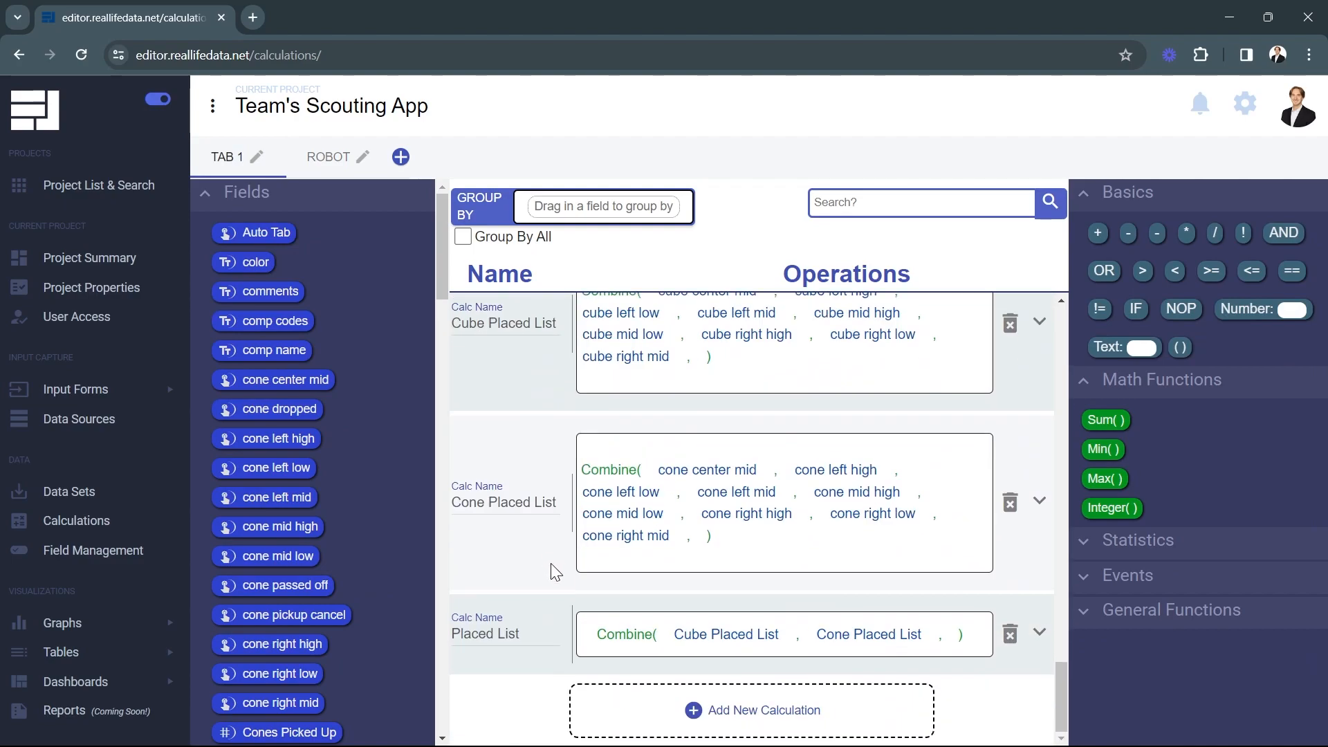
{"action": "left_click", "coordinate": [596, 700]}
{"action": "left_click", "coordinate": [501, 630]}
{"action": "type", "text": "Tt"}
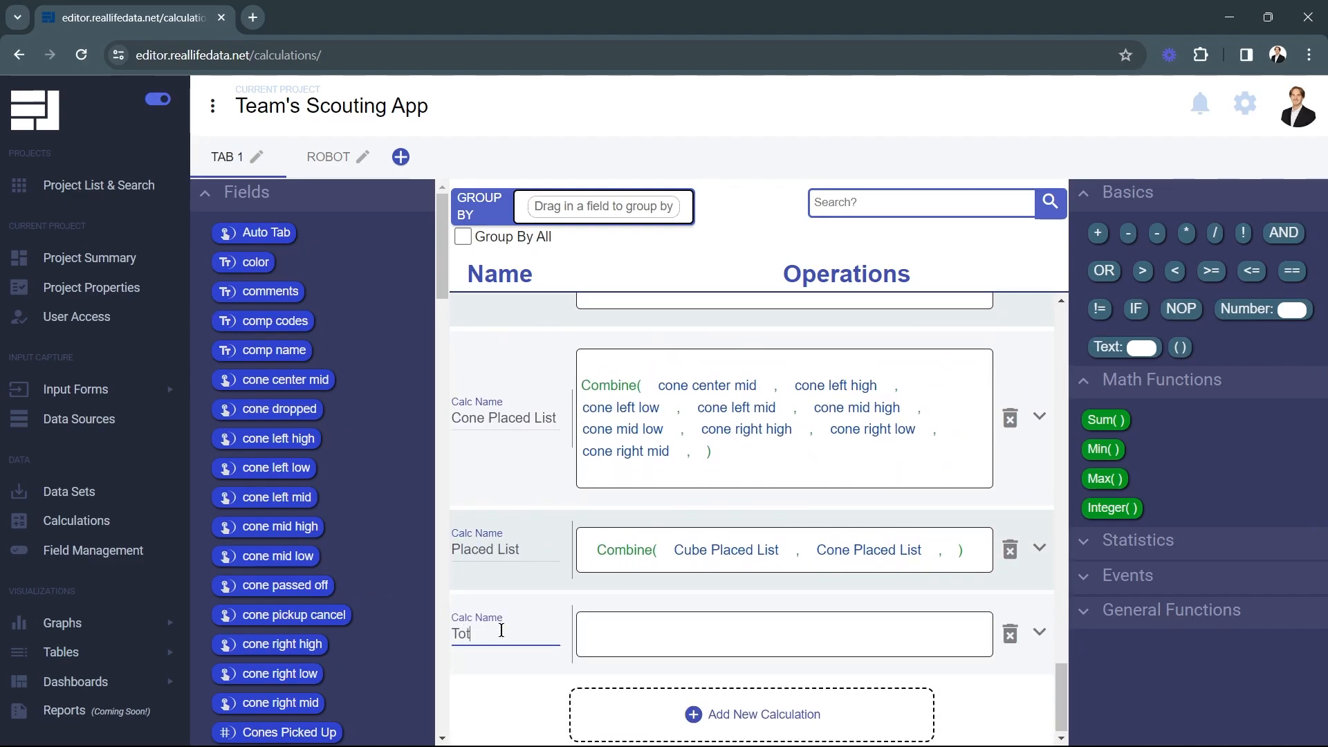
{"action": "type", "text": "tal Score Performance"}
{"action": "left_click", "coordinate": [528, 676]}
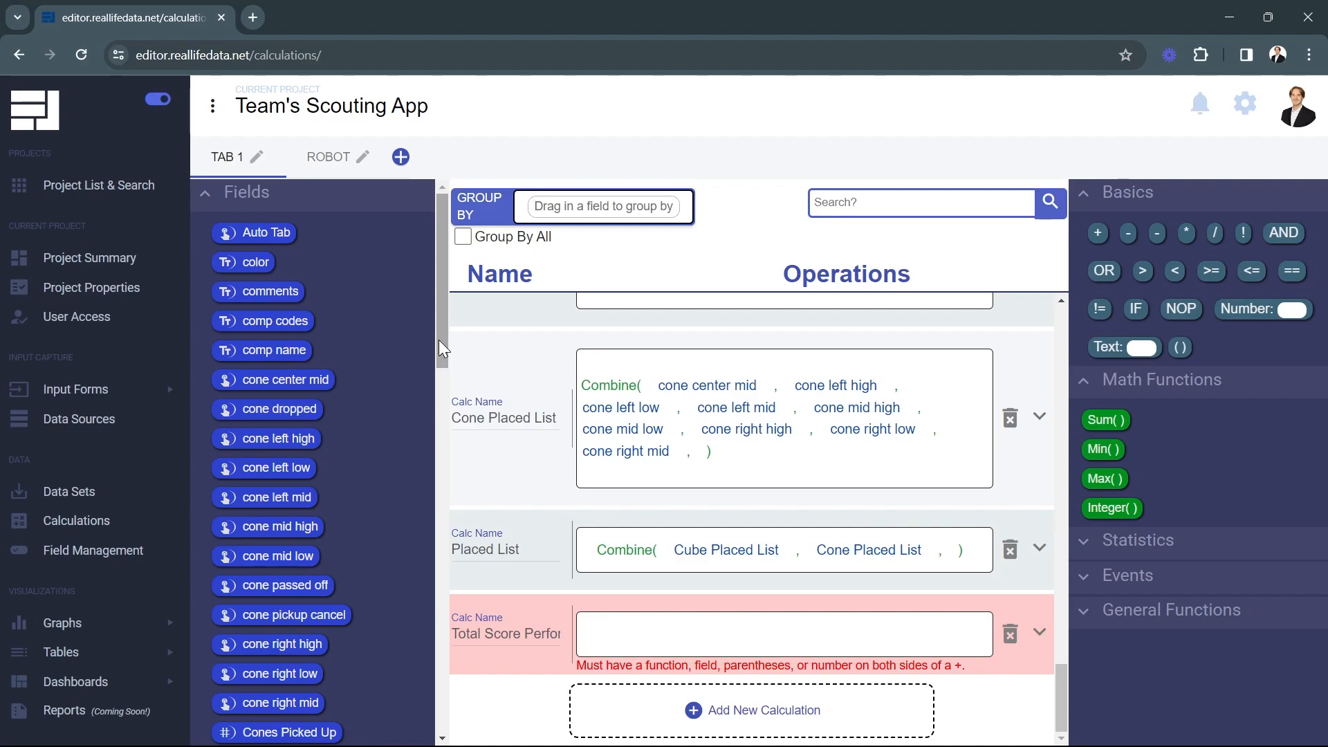
Set the formula to Total Score minus Avg Total Score
{"action": "left_click_drag", "start_coordinate": [439, 331], "coordinate": [448, 704]}
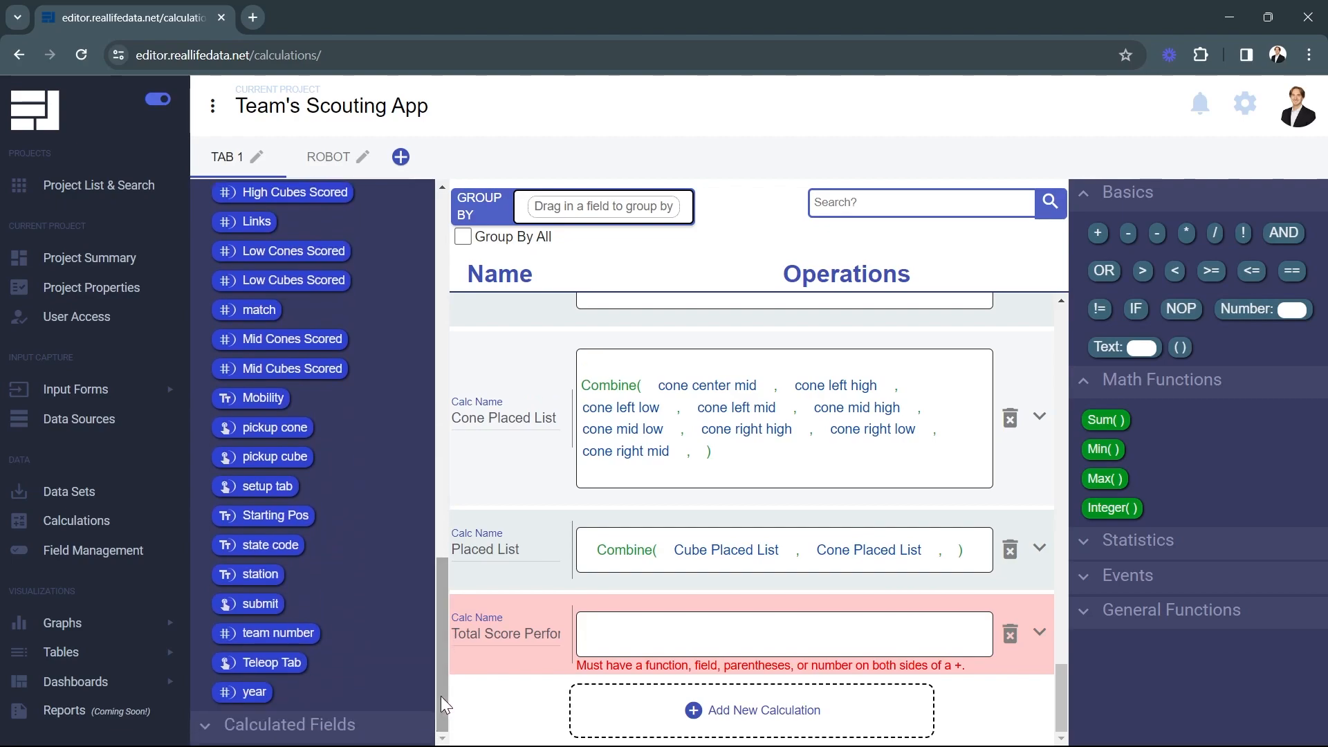
{"action": "scroll", "coordinate": [317, 609], "scroll_direction": "down", "scroll_amount": 8}
{"action": "scroll", "coordinate": [333, 597], "scroll_direction": "down", "scroll_amount": 6}
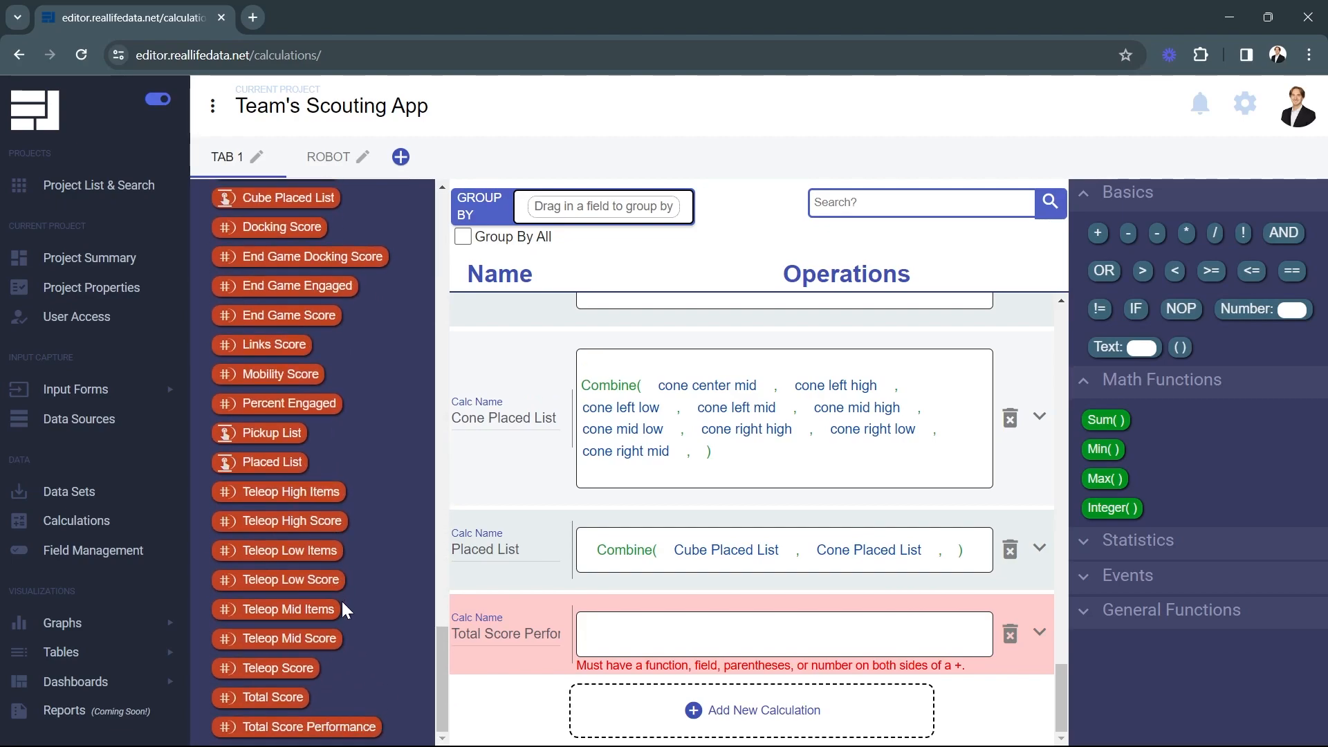
{"action": "left_click_drag", "start_coordinate": [289, 696], "coordinate": [610, 637]}
{"action": "scroll", "coordinate": [372, 559], "scroll_direction": "up", "scroll_amount": 2}
{"action": "scroll", "coordinate": [373, 559], "scroll_direction": "up", "scroll_amount": 5}
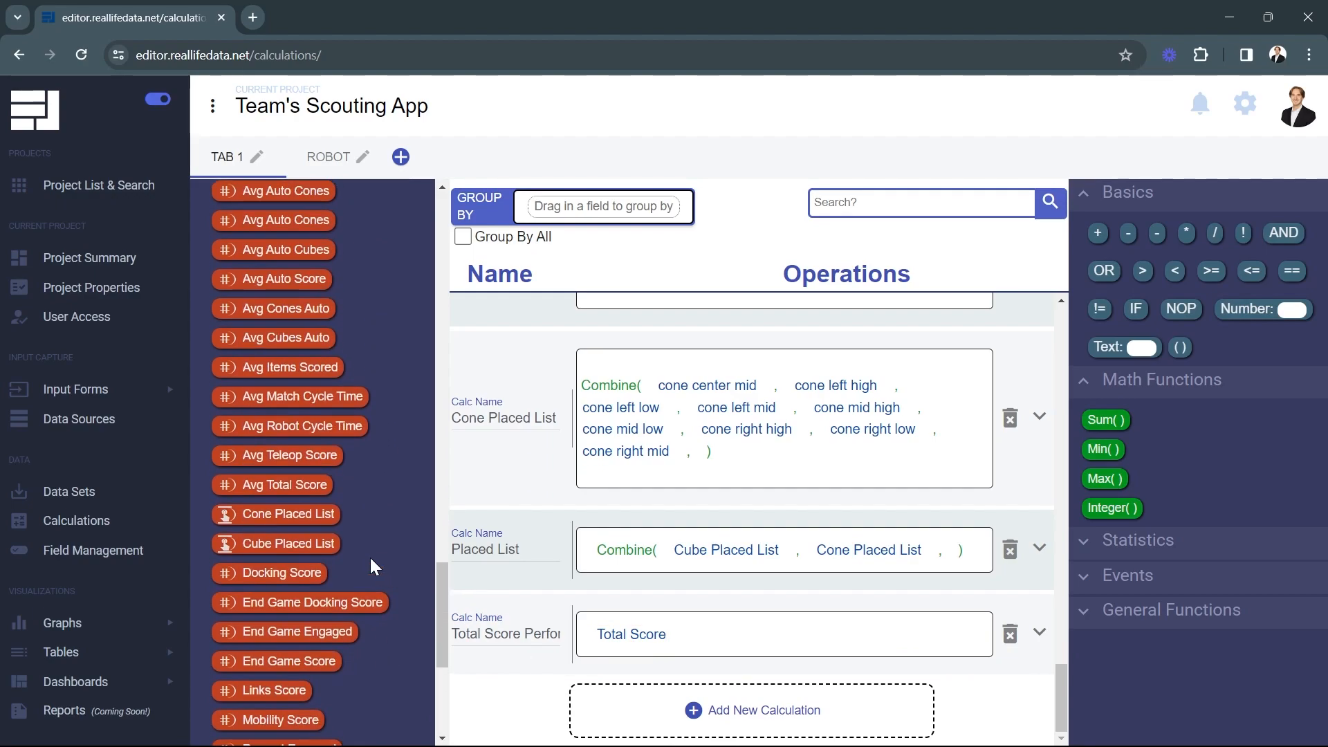
{"action": "left_click_drag", "start_coordinate": [300, 572], "coordinate": [680, 631]}
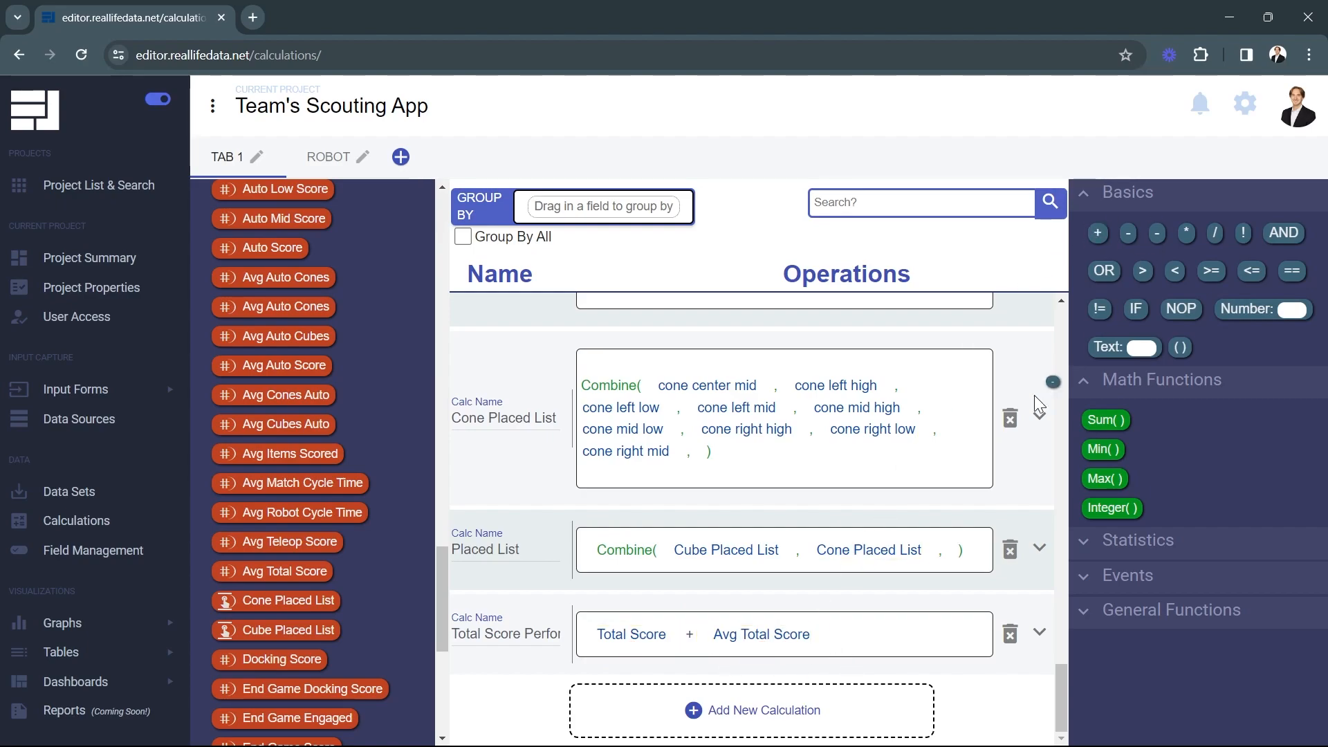
{"action": "left_click_drag", "start_coordinate": [696, 599], "coordinate": [689, 633]}
Delete New Graph and New Graph - 2 in Graphs > Manage, then create and open a new graph
{"action": "left_click", "coordinate": [72, 628]}
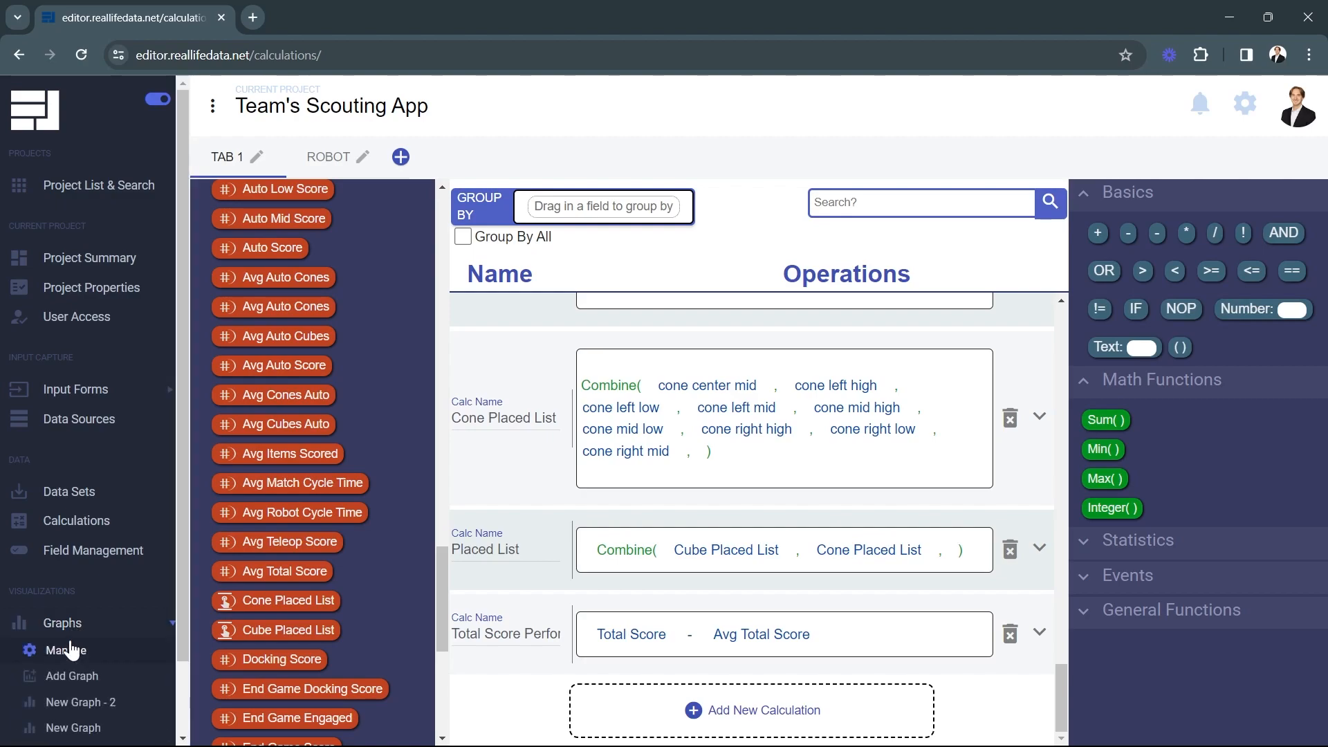
{"action": "left_click", "coordinate": [66, 650]}
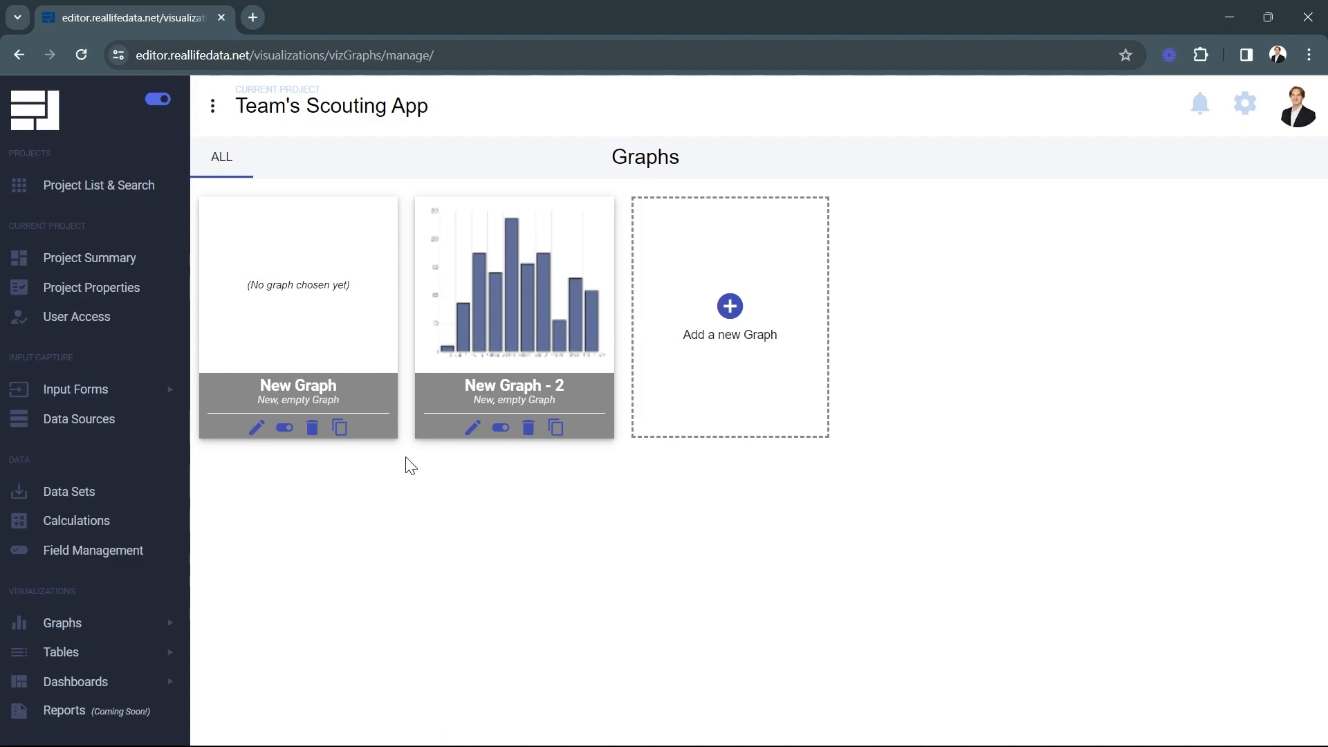
{"action": "left_click", "coordinate": [312, 427]}
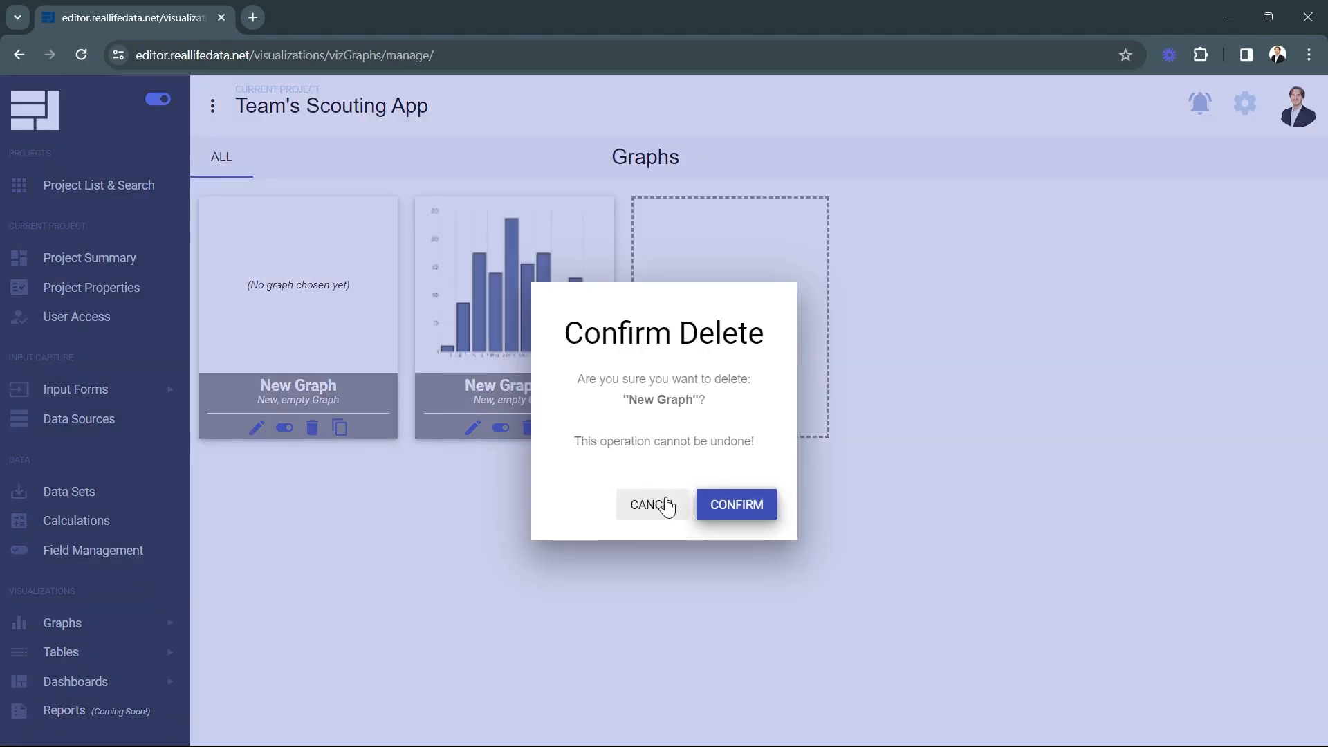
{"action": "left_click", "coordinate": [727, 503]}
{"action": "left_click", "coordinate": [323, 426]}
{"action": "left_click", "coordinate": [738, 502]}
{"action": "left_click", "coordinate": [325, 365]}
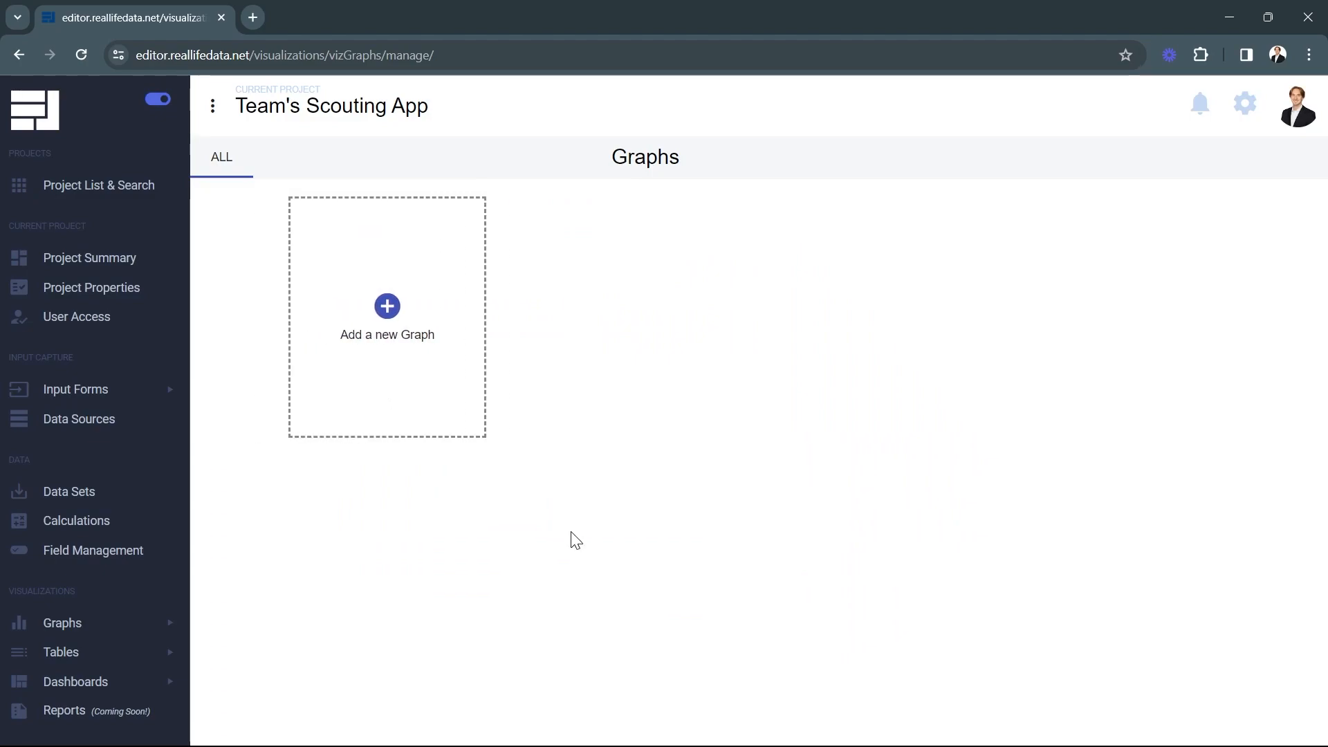
{"action": "left_click", "coordinate": [272, 273]}
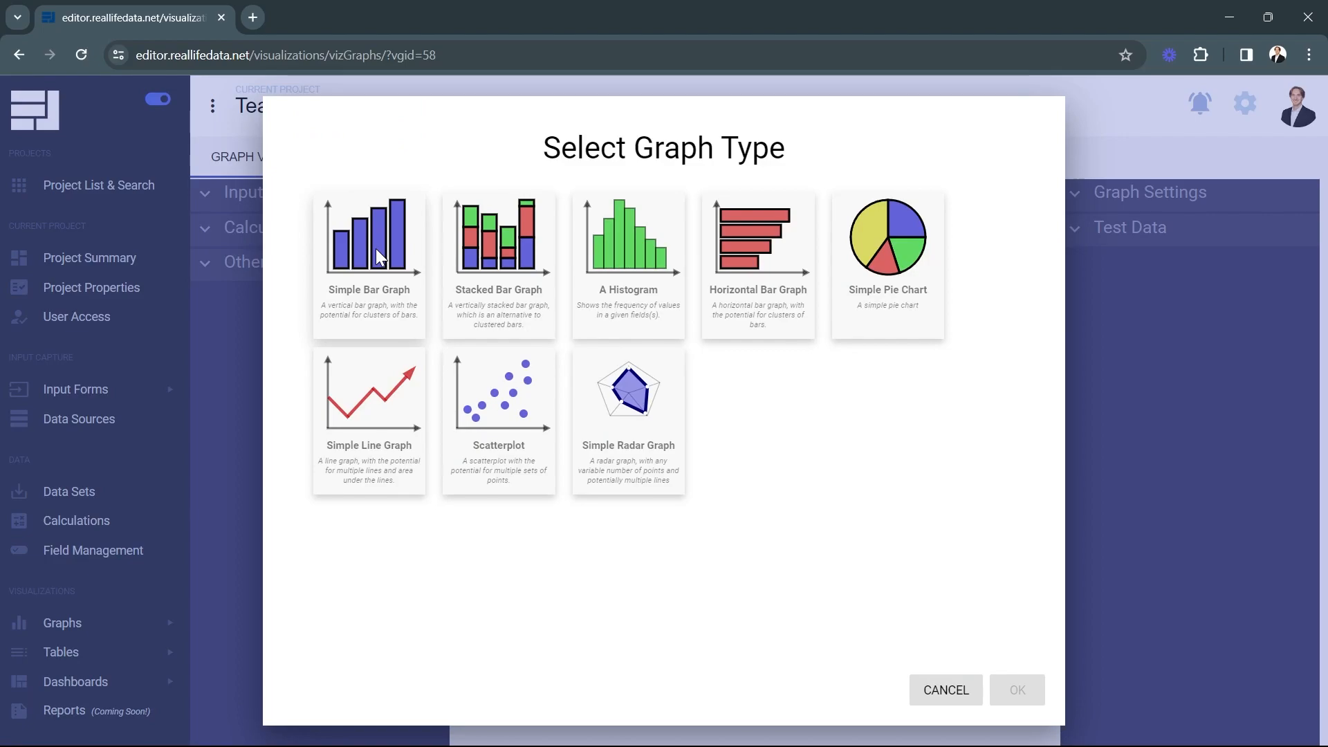
Choose Simple Bar Graph as the new graph's type
{"action": "left_click", "coordinate": [379, 245]}
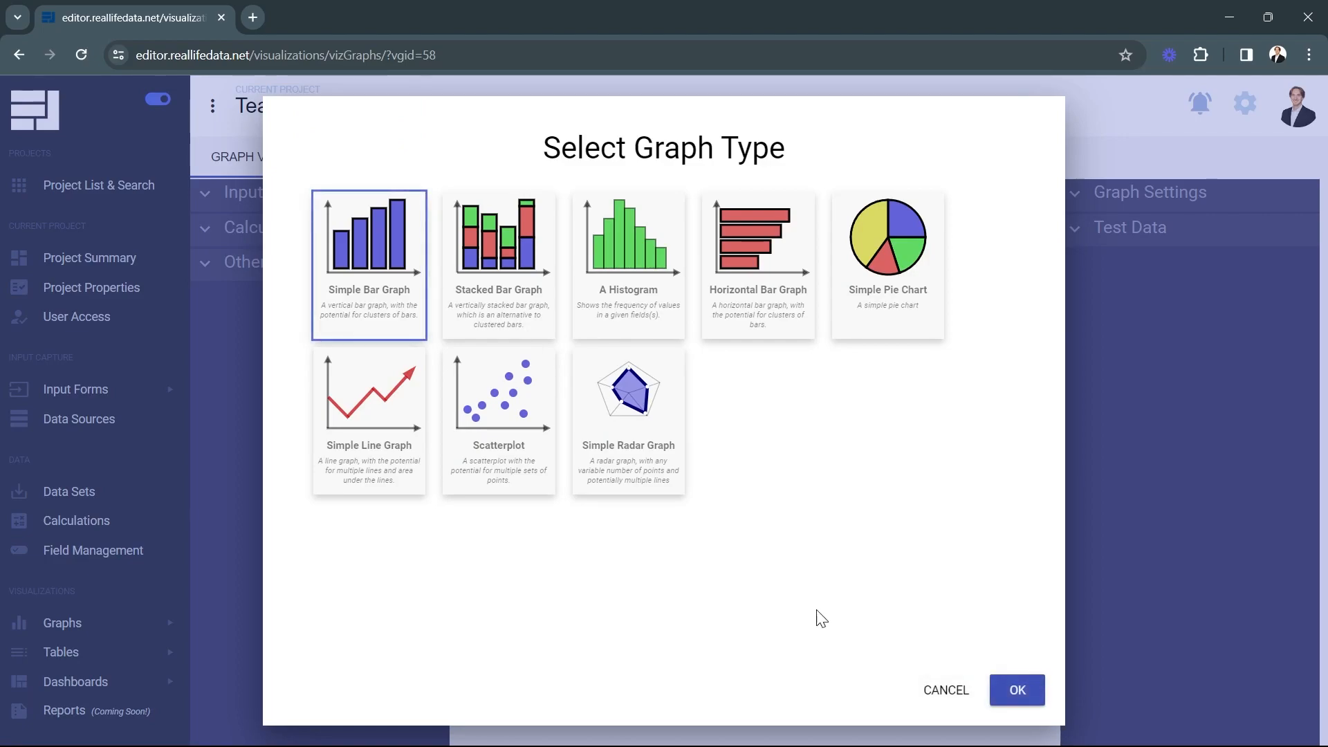
{"action": "left_click", "coordinate": [1016, 690]}
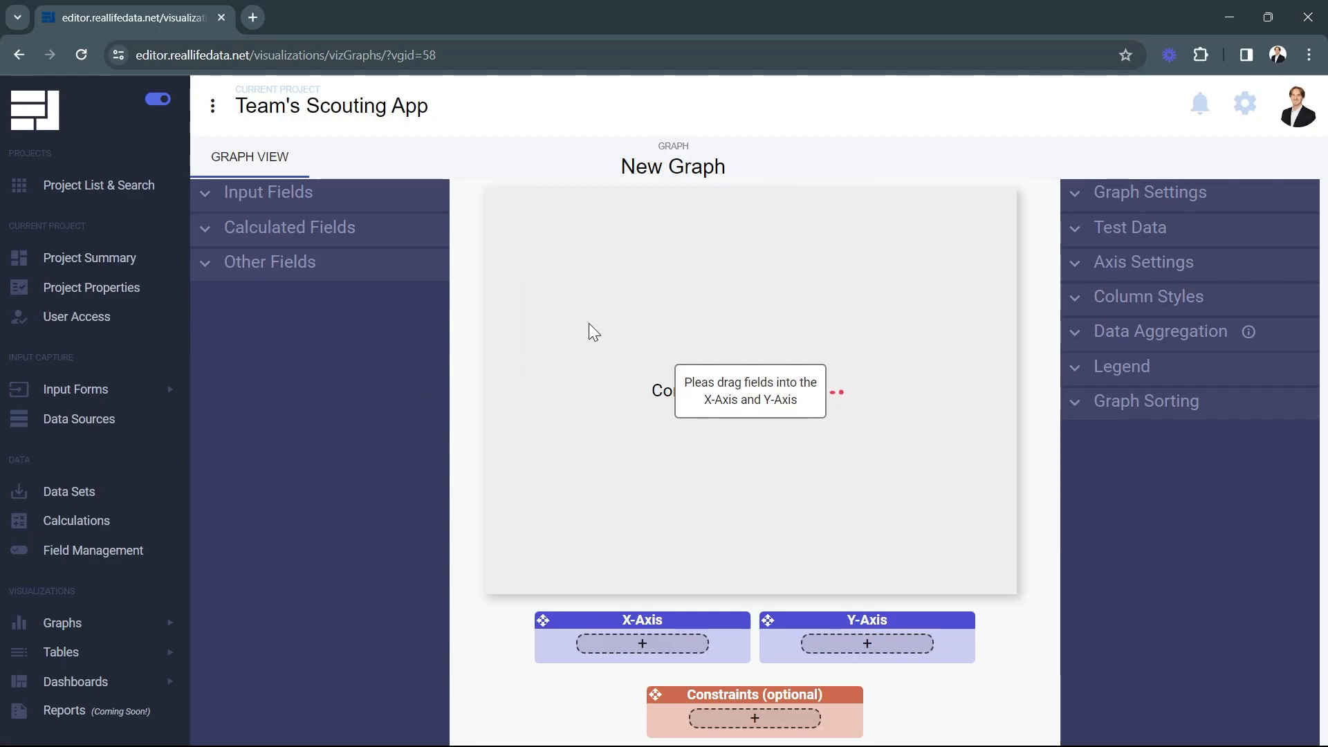
Put the match input field on the X-Axis and the Avg Match Cycle Time calculated field on the Y-Axis
{"action": "left_click", "coordinate": [372, 202]}
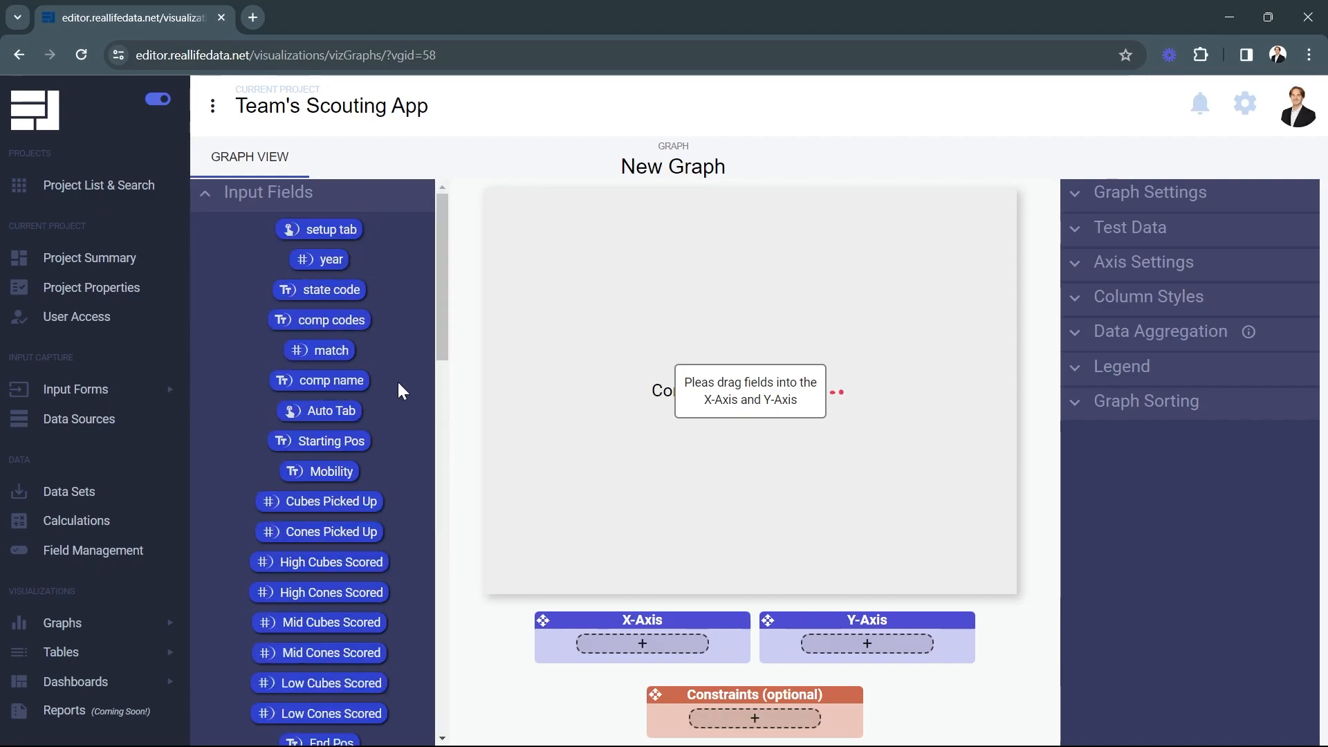
{"action": "left_click_drag", "start_coordinate": [320, 351], "coordinate": [642, 643]}
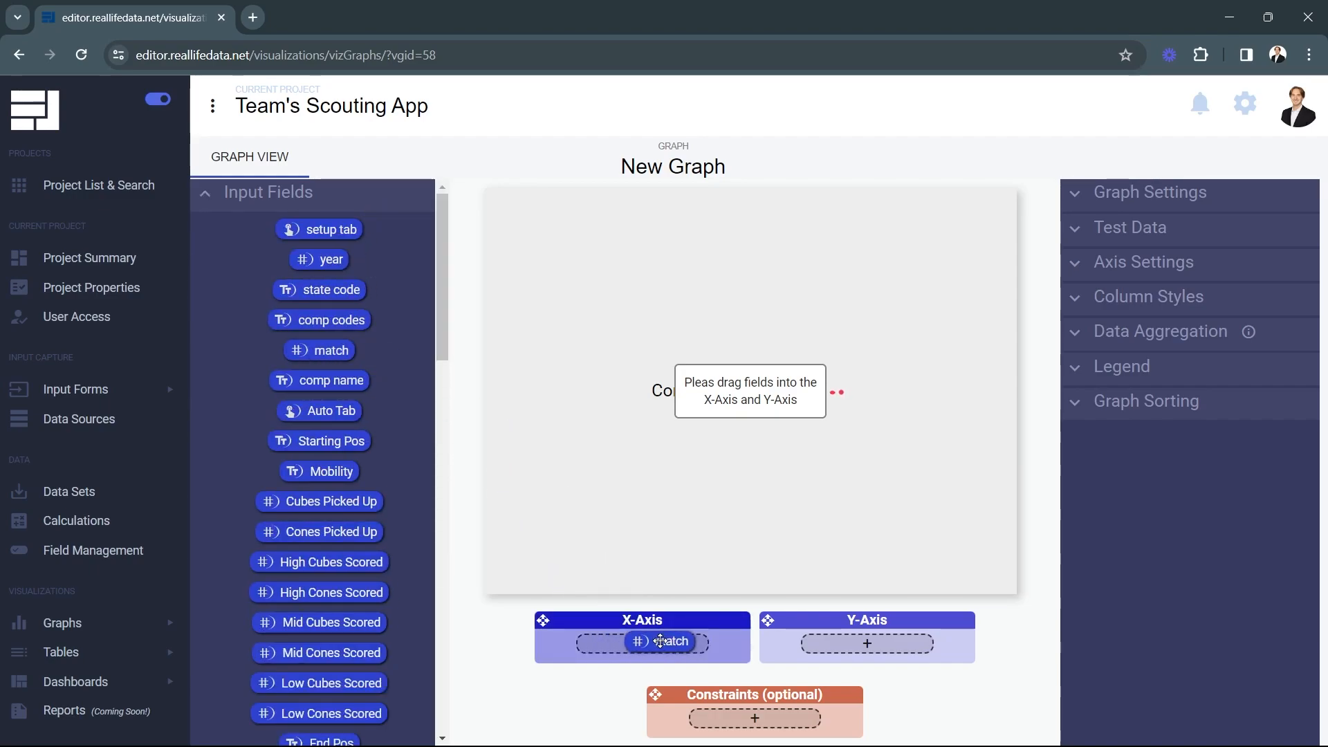
{"action": "scroll", "coordinate": [400, 447], "scroll_direction": "down", "scroll_amount": 15}
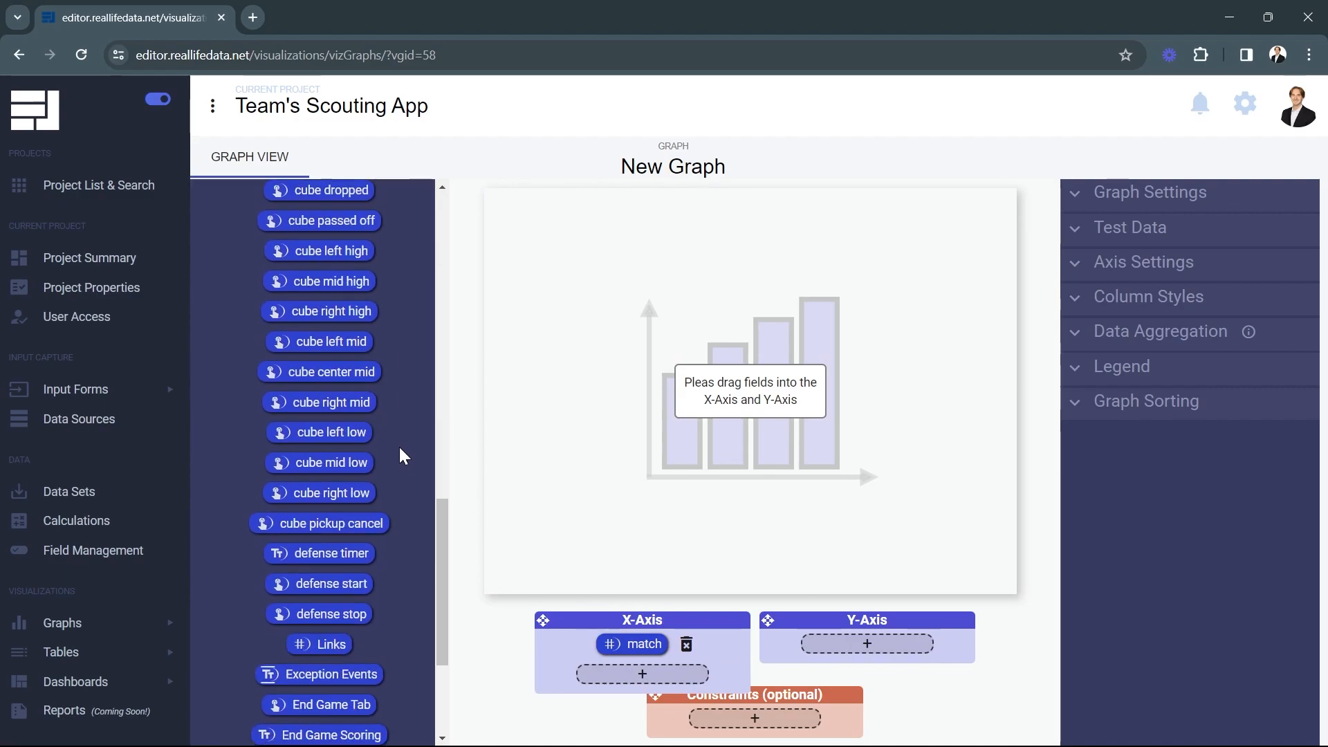
{"action": "left_click", "coordinate": [390, 687]}
{"action": "scroll", "coordinate": [389, 617], "scroll_direction": "down", "scroll_amount": 8}
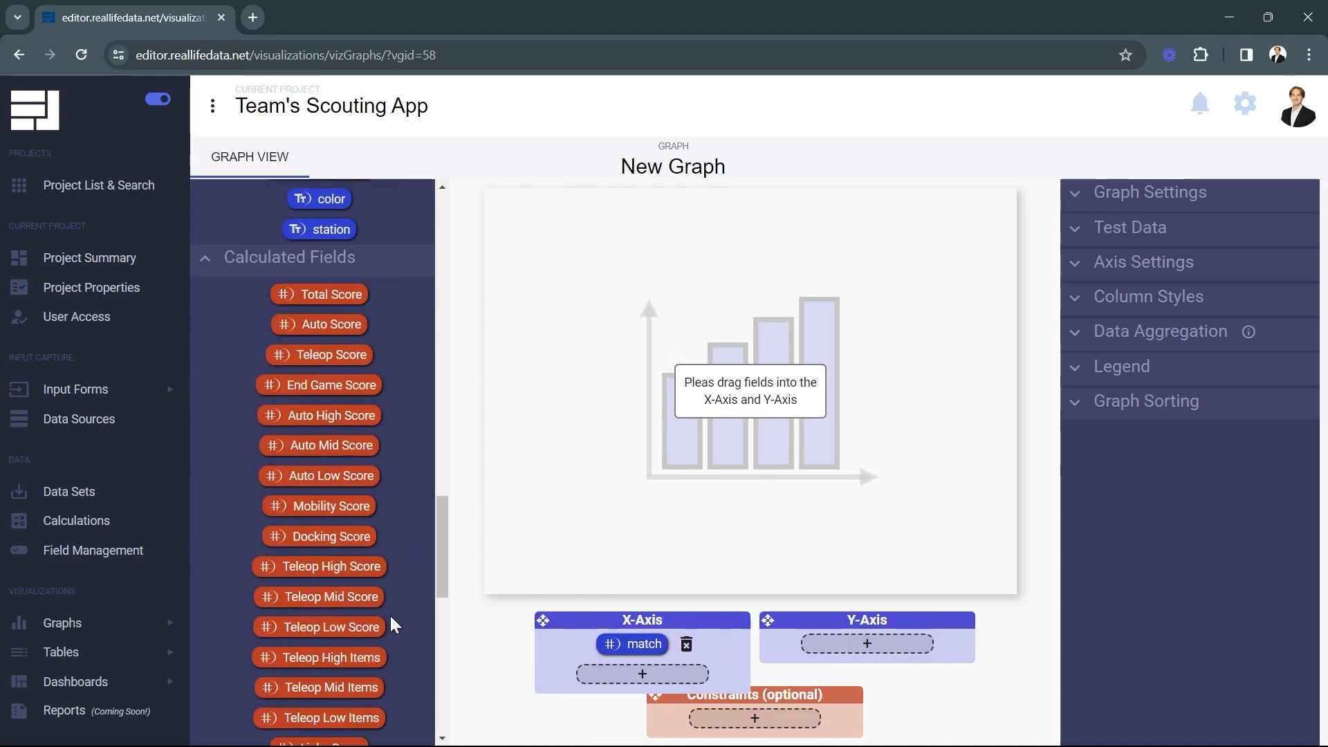
{"action": "scroll", "coordinate": [381, 598], "scroll_direction": "down", "scroll_amount": 5}
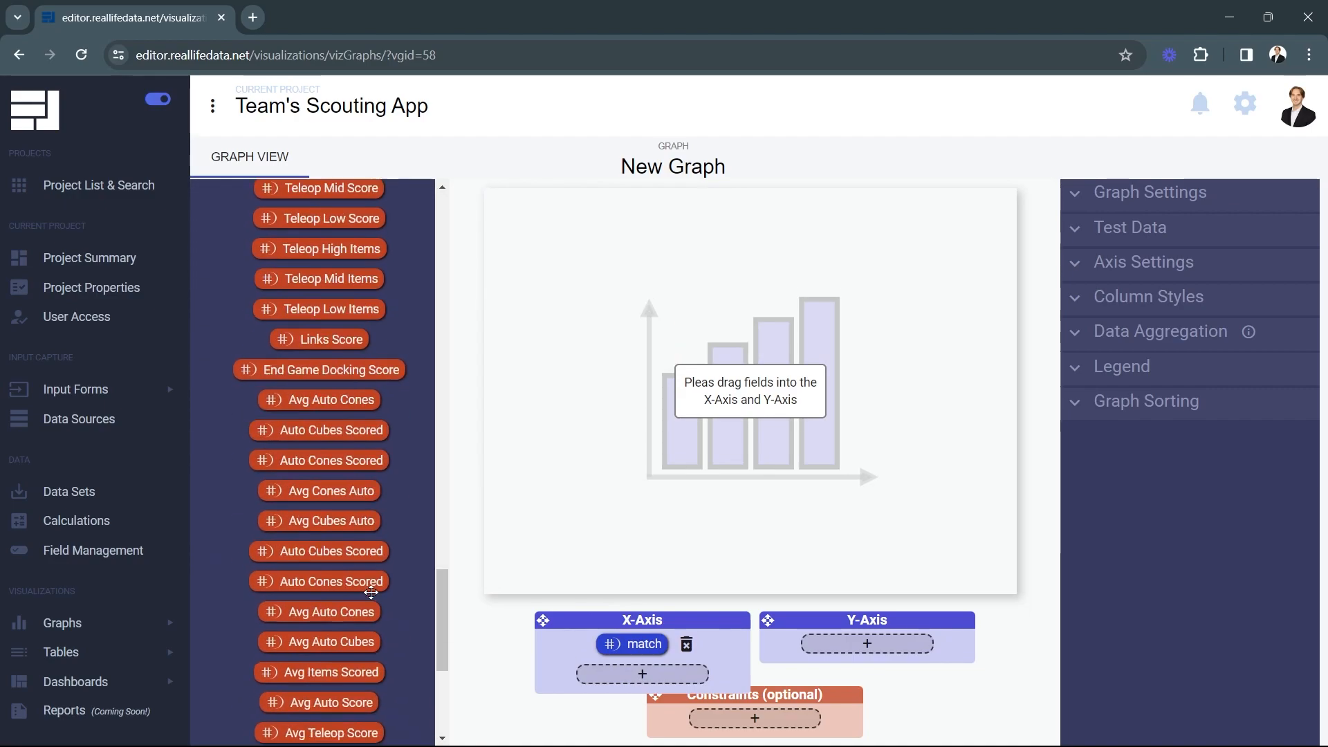
{"action": "scroll", "coordinate": [363, 581], "scroll_direction": "down", "scroll_amount": 5}
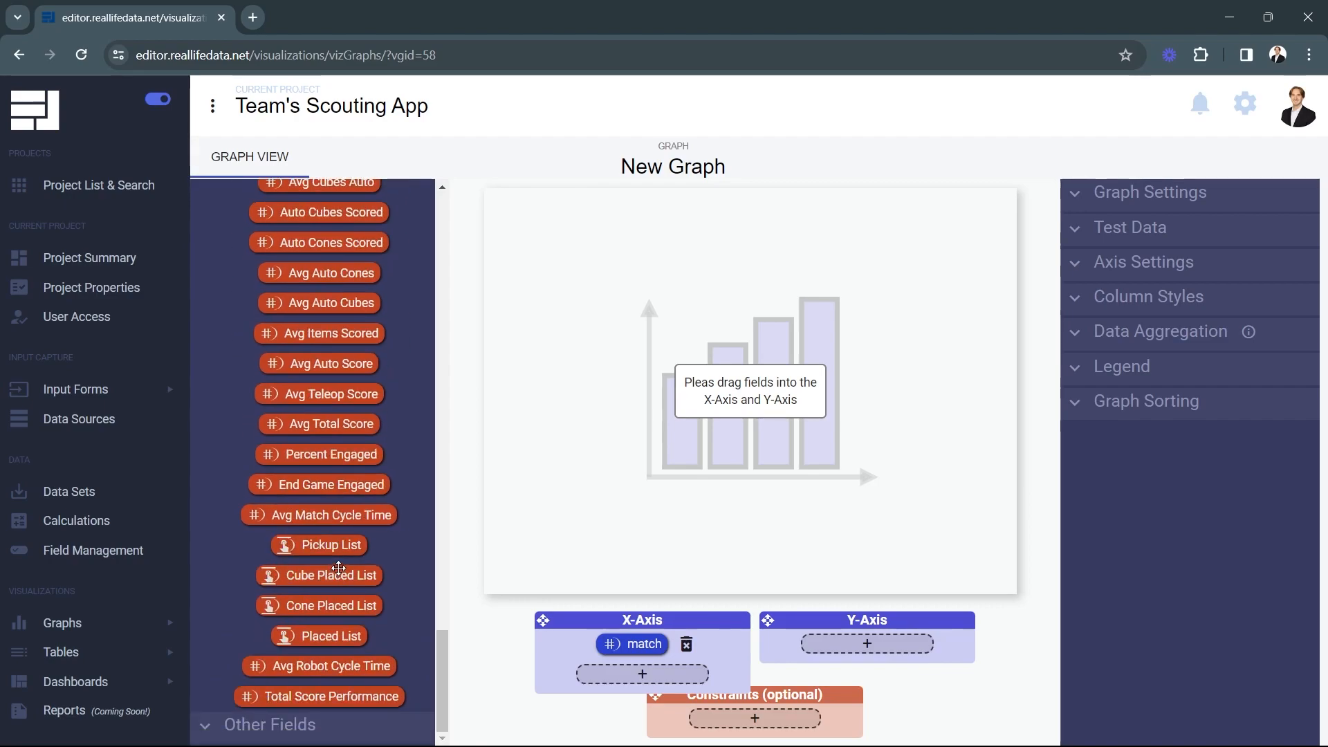
{"action": "left_click_drag", "start_coordinate": [331, 519], "coordinate": [885, 649]}
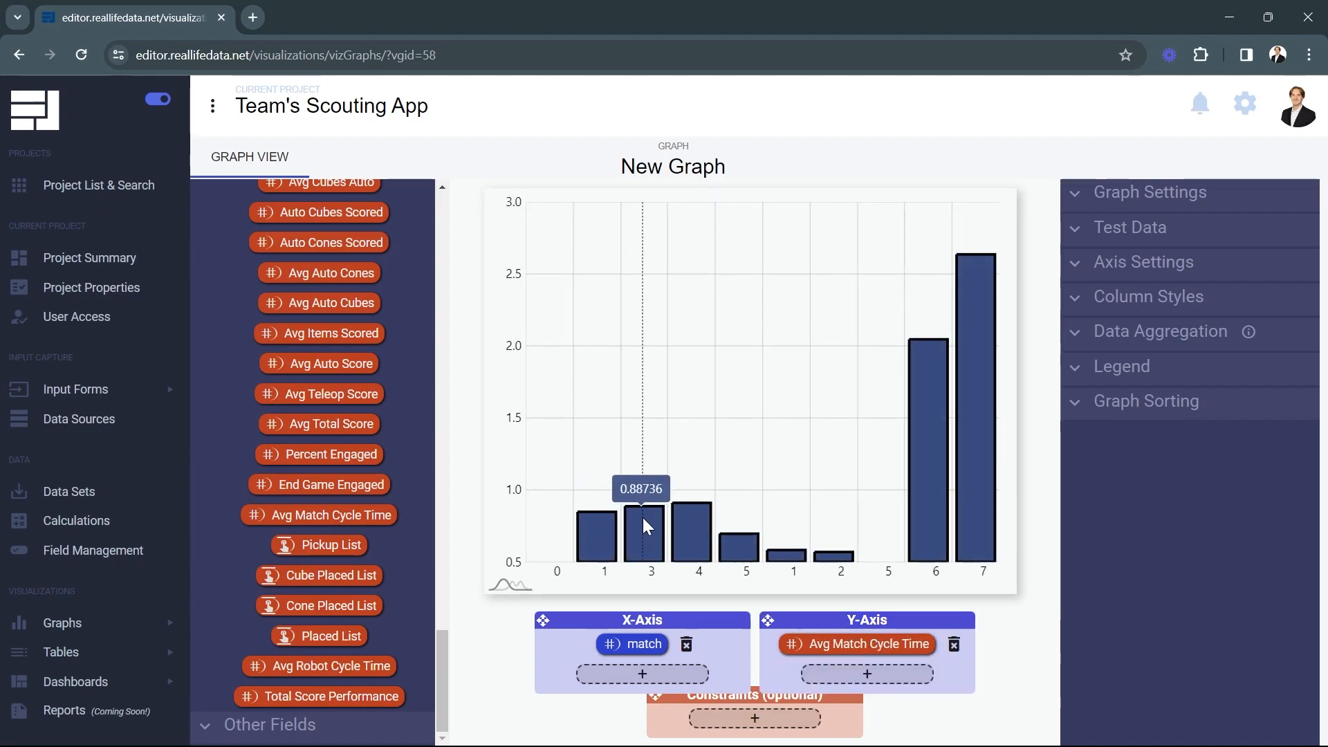
{"action": "mouse_move", "coordinate": [694, 522]}
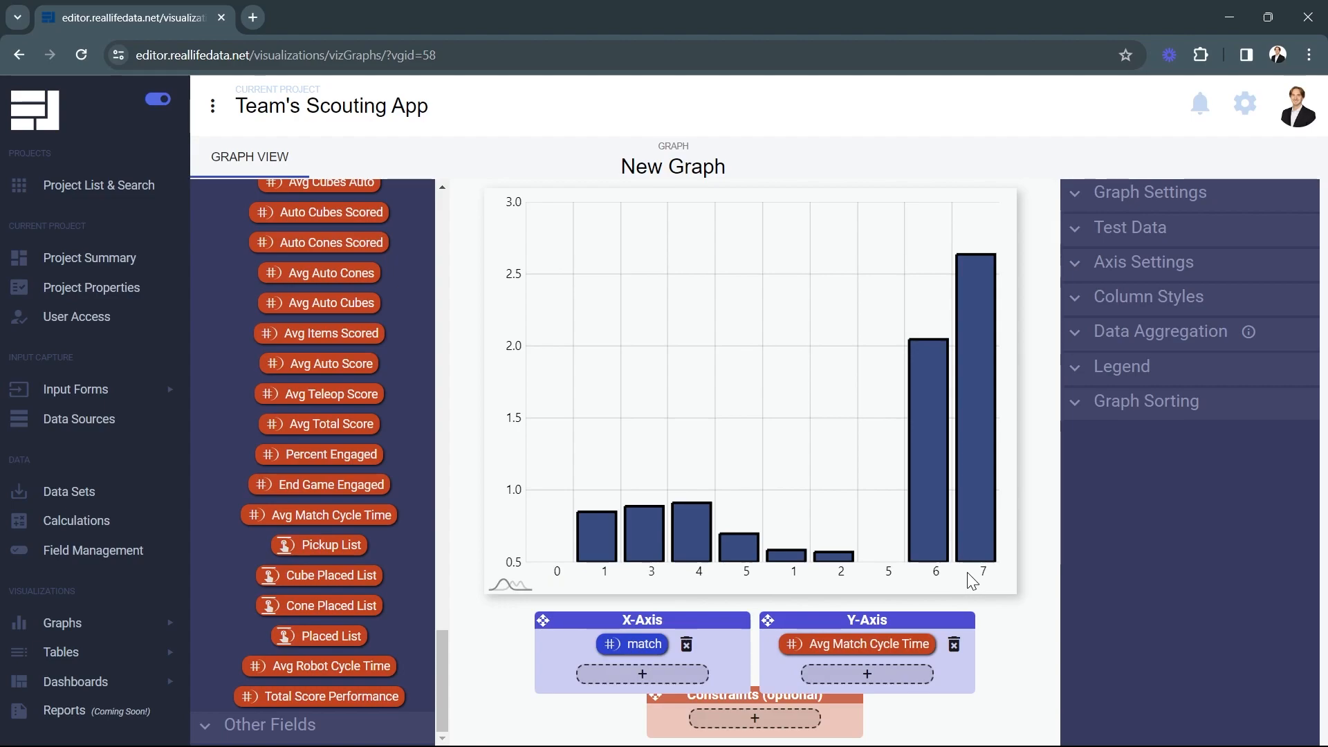
{"action": "scroll", "coordinate": [393, 542], "scroll_direction": "up", "scroll_amount": 10}
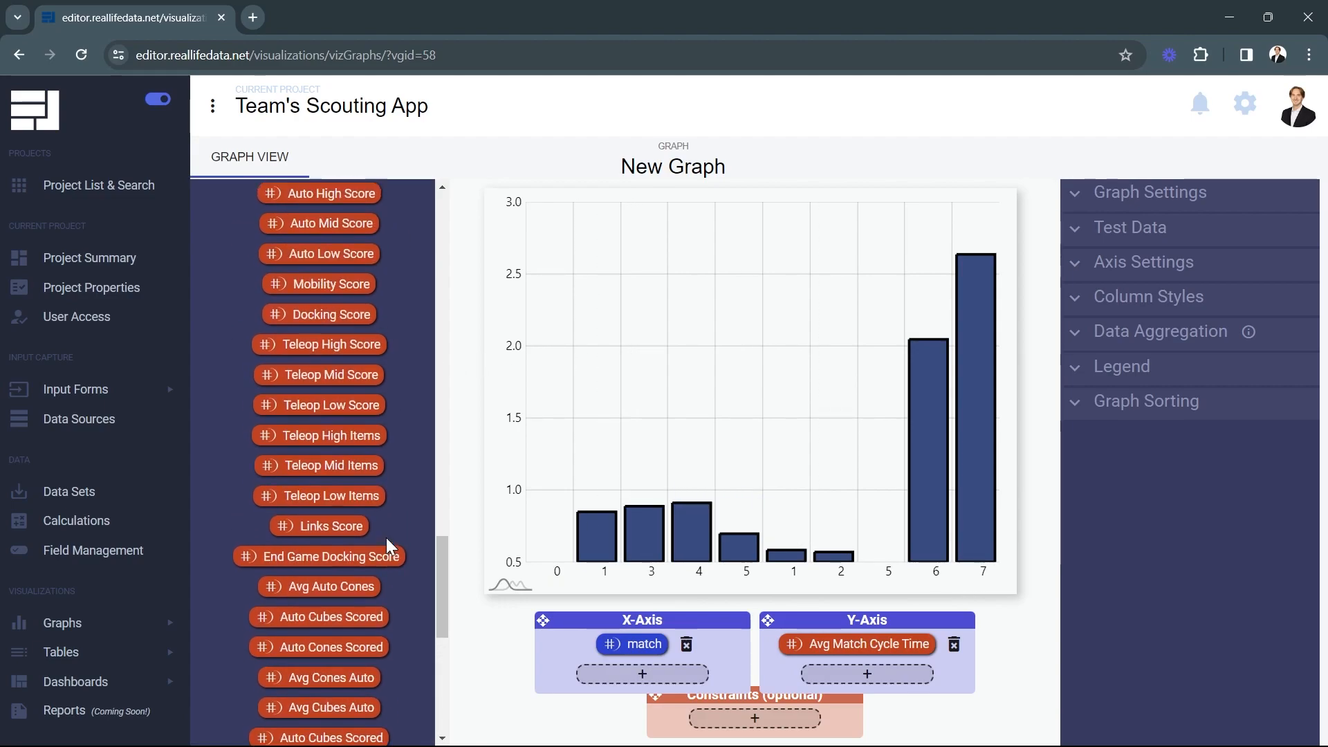
{"action": "scroll", "coordinate": [384, 530], "scroll_direction": "down", "scroll_amount": 7}
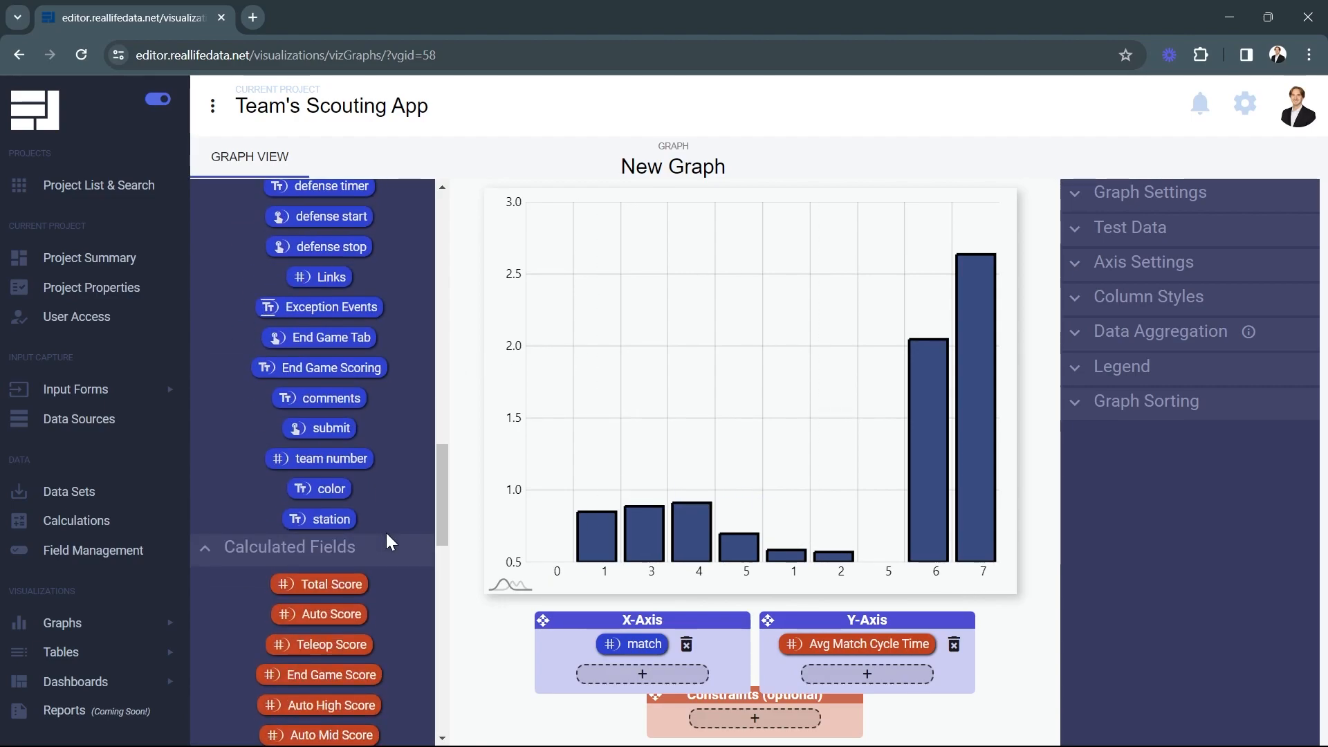
Add team number to the X-Axis, set the x-axis label angle to 60, and adjust label position
{"action": "left_click_drag", "start_coordinate": [319, 458], "coordinate": [640, 673]}
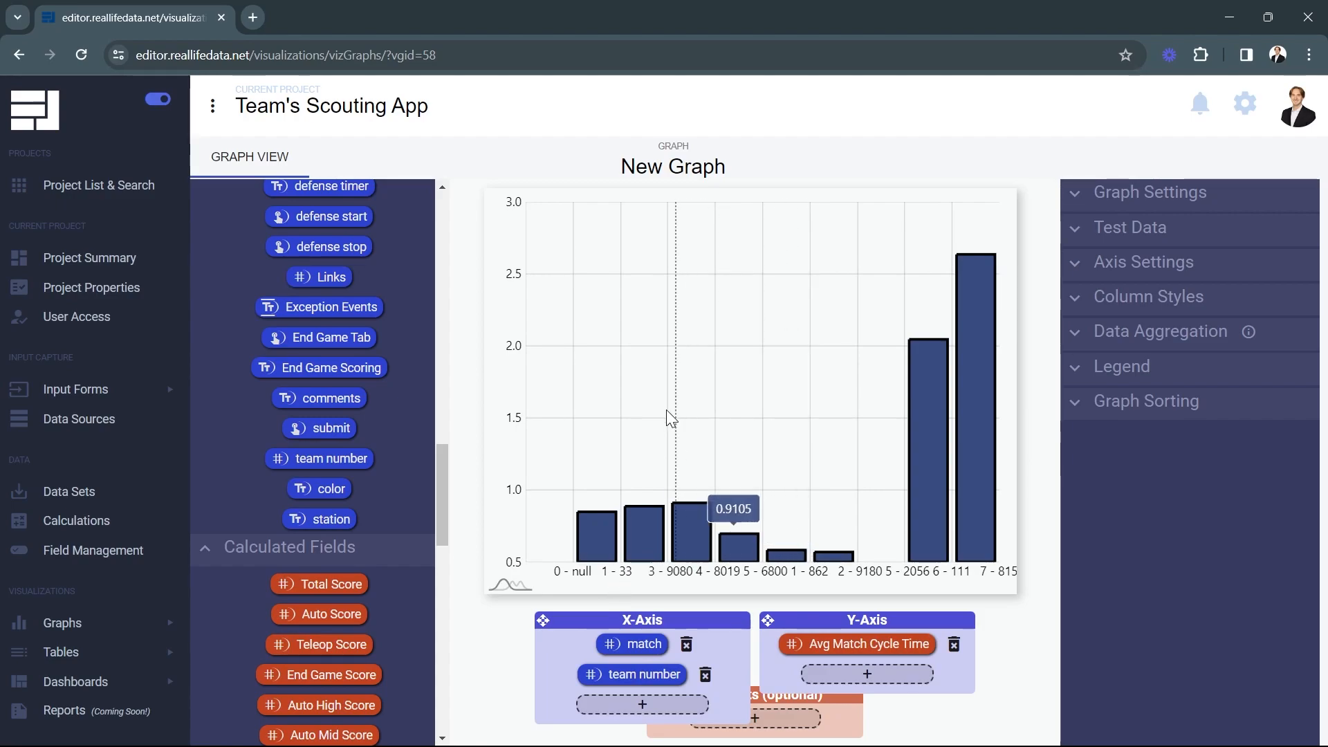
{"action": "left_click", "coordinate": [1152, 263]}
{"action": "left_click_drag", "start_coordinate": [1168, 309], "coordinate": [1235, 346]}
{"action": "left_click_drag", "start_coordinate": [1142, 326], "coordinate": [1161, 328]}
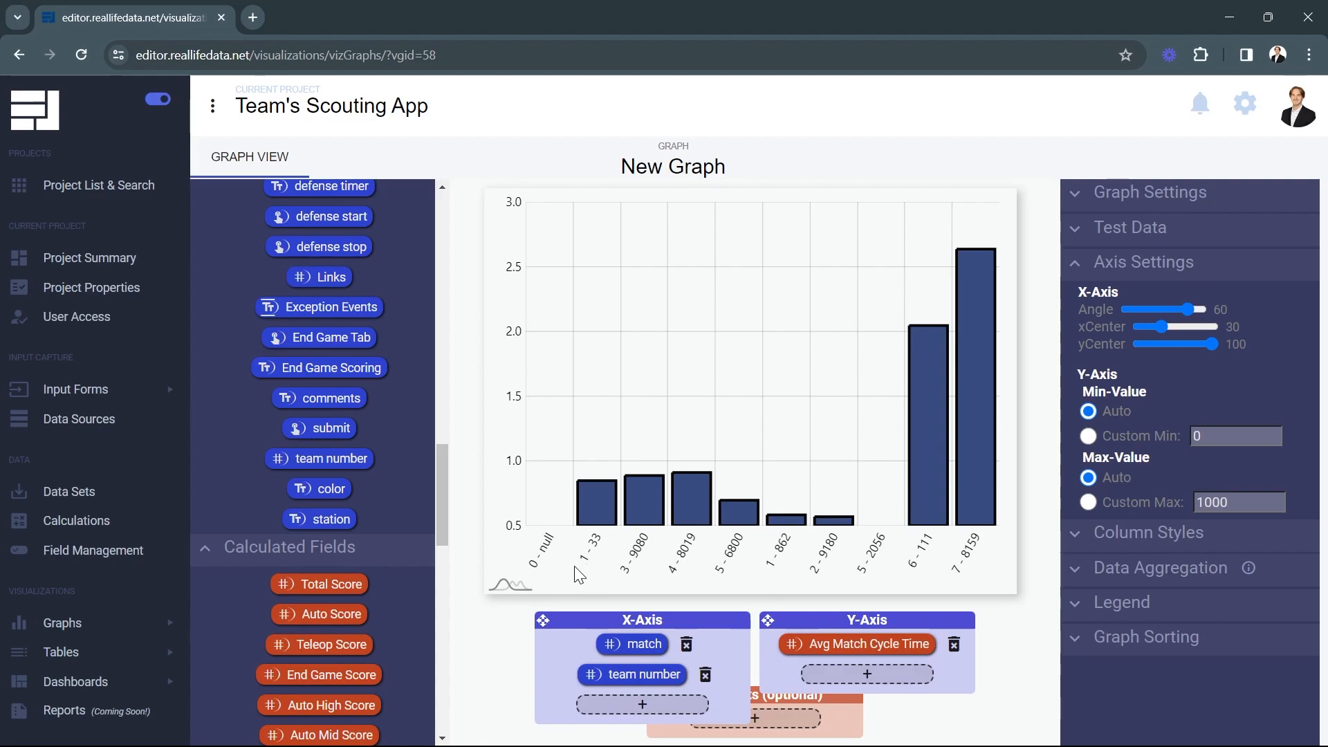
{"action": "mouse_move", "coordinate": [600, 509]}
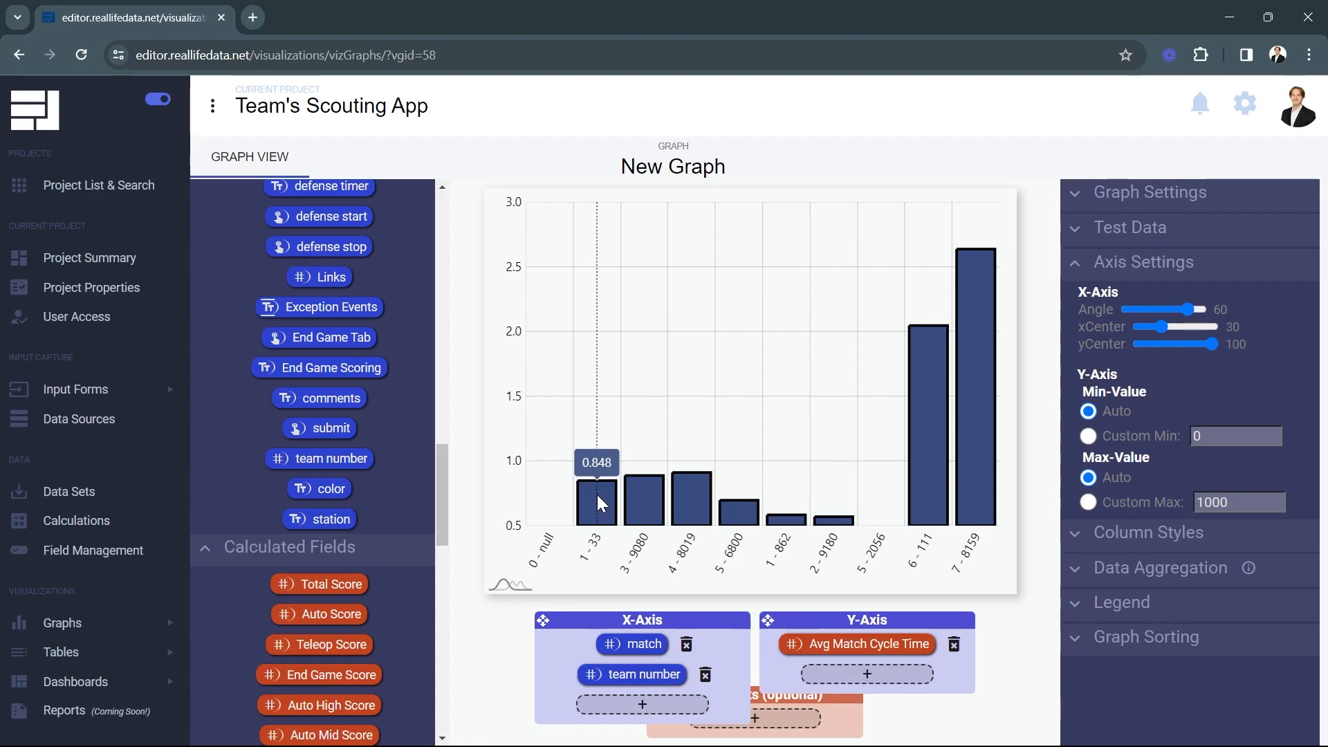
{"action": "mouse_move", "coordinate": [973, 417]}
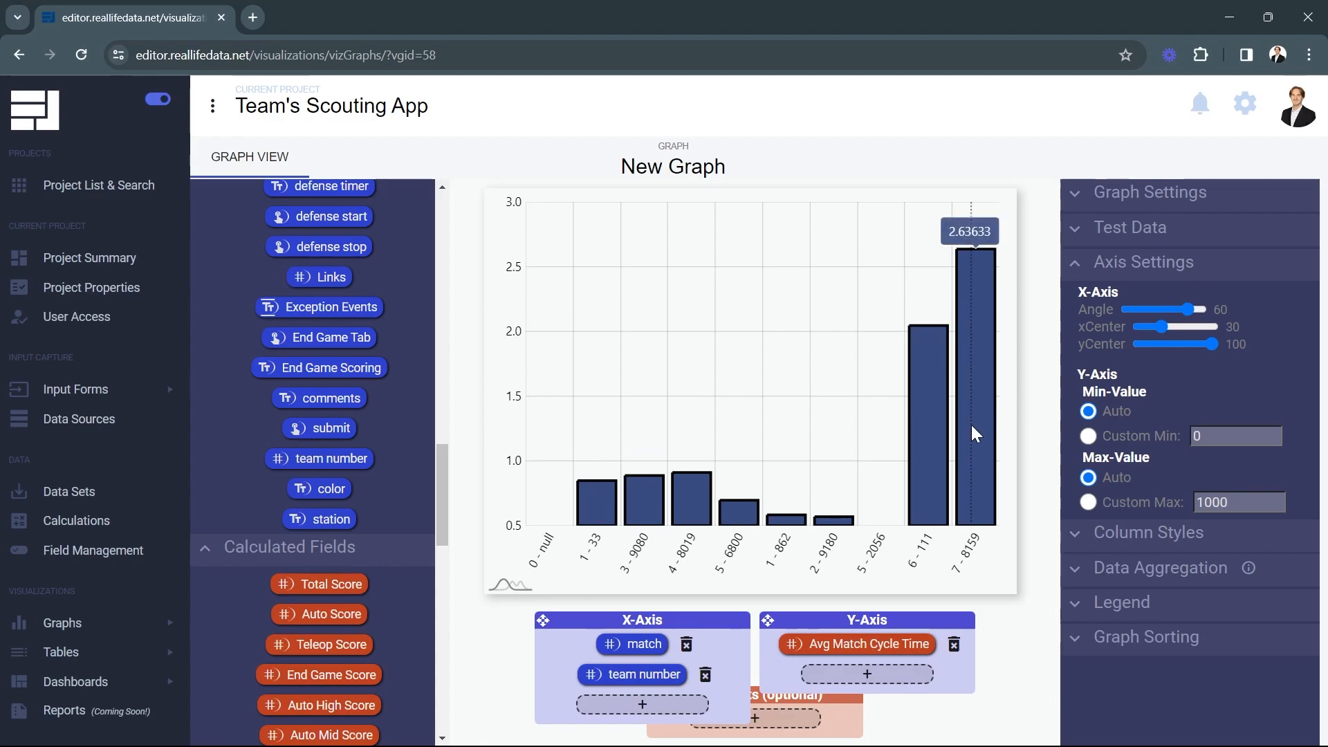